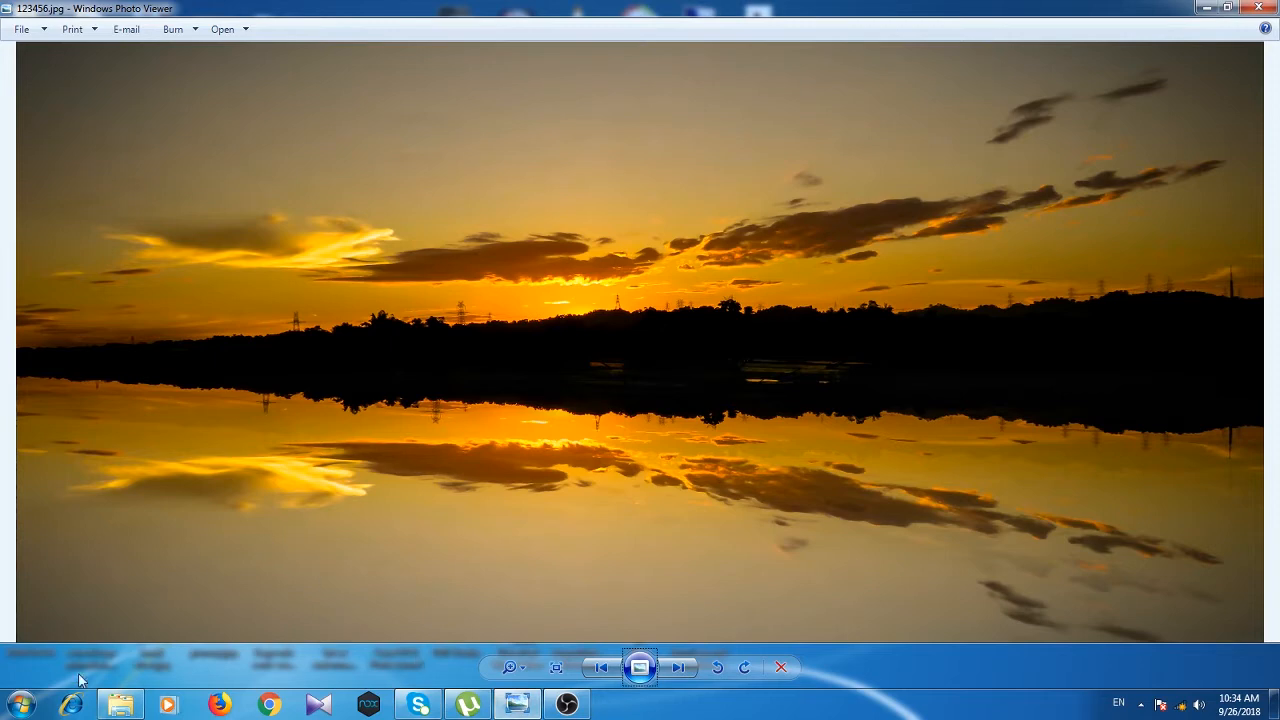
Step: Launch Microsoft Office Excel 2007 from the Start menu's Microsoft Office folder
left_click(24, 710)
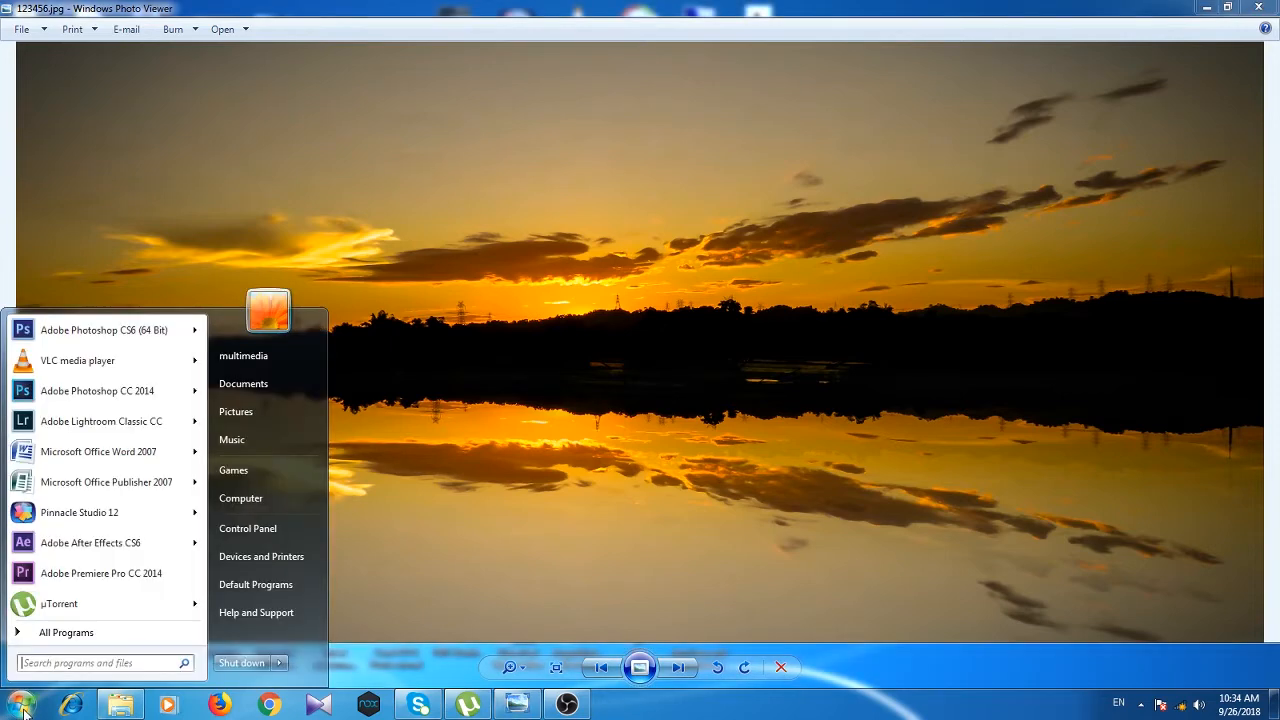
left_click(62, 636)
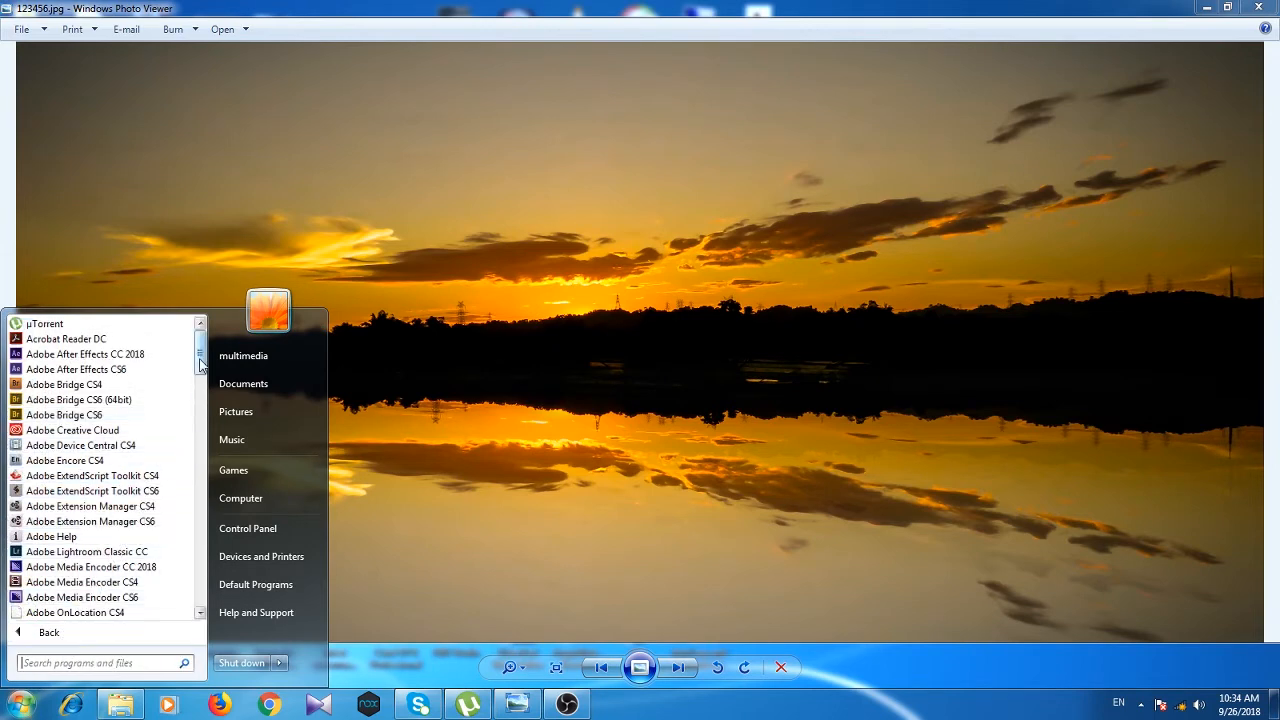
left_click_drag(200, 362, 201, 513)
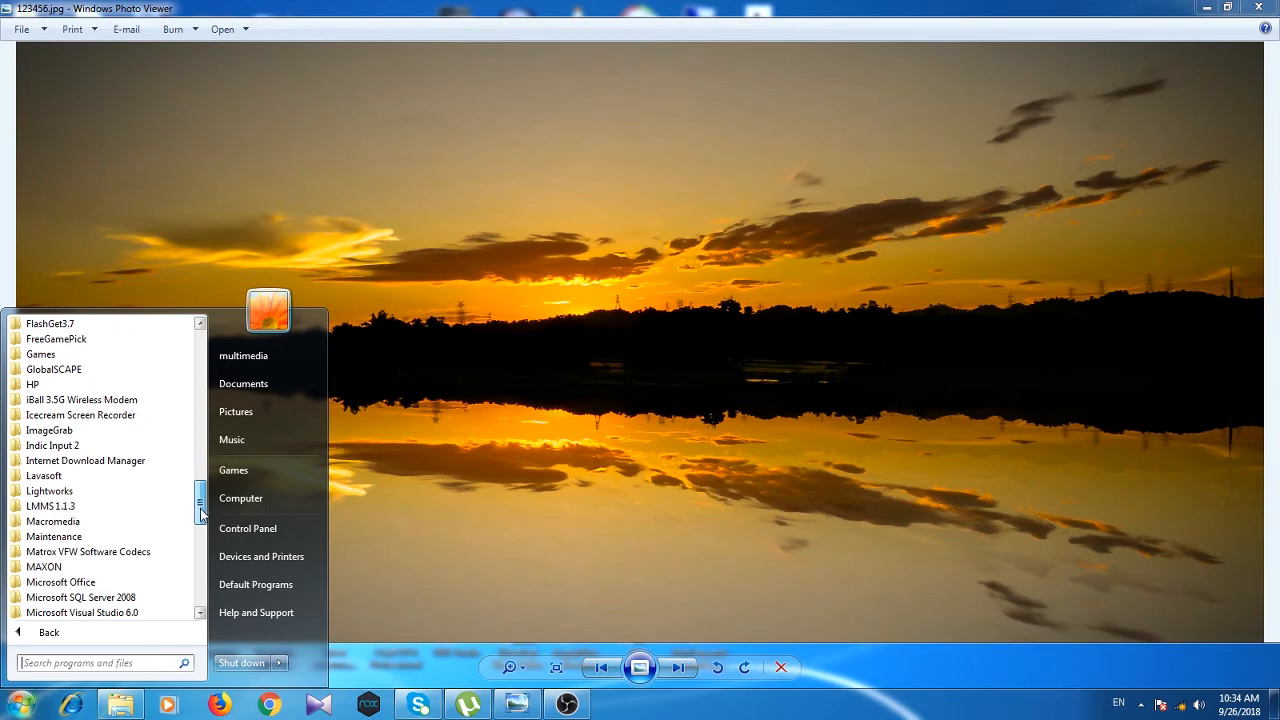
left_click(62, 584)
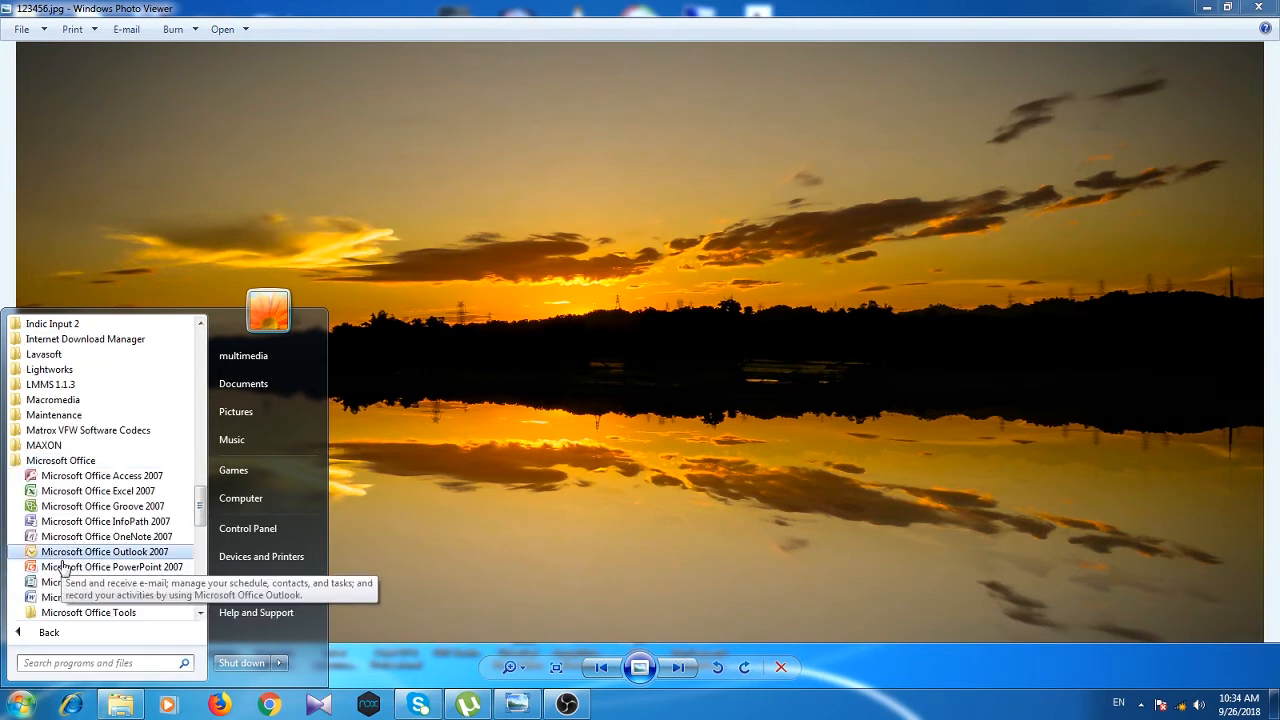
left_click(140, 494)
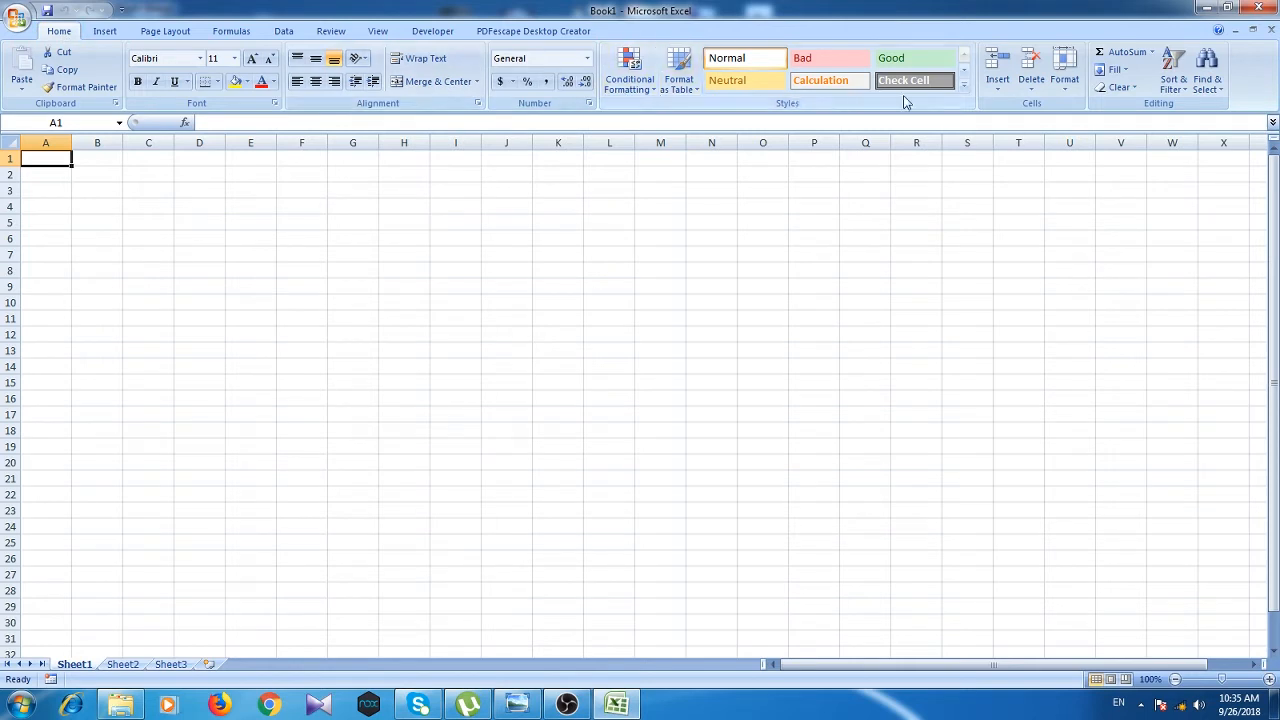
left_click(105, 32)
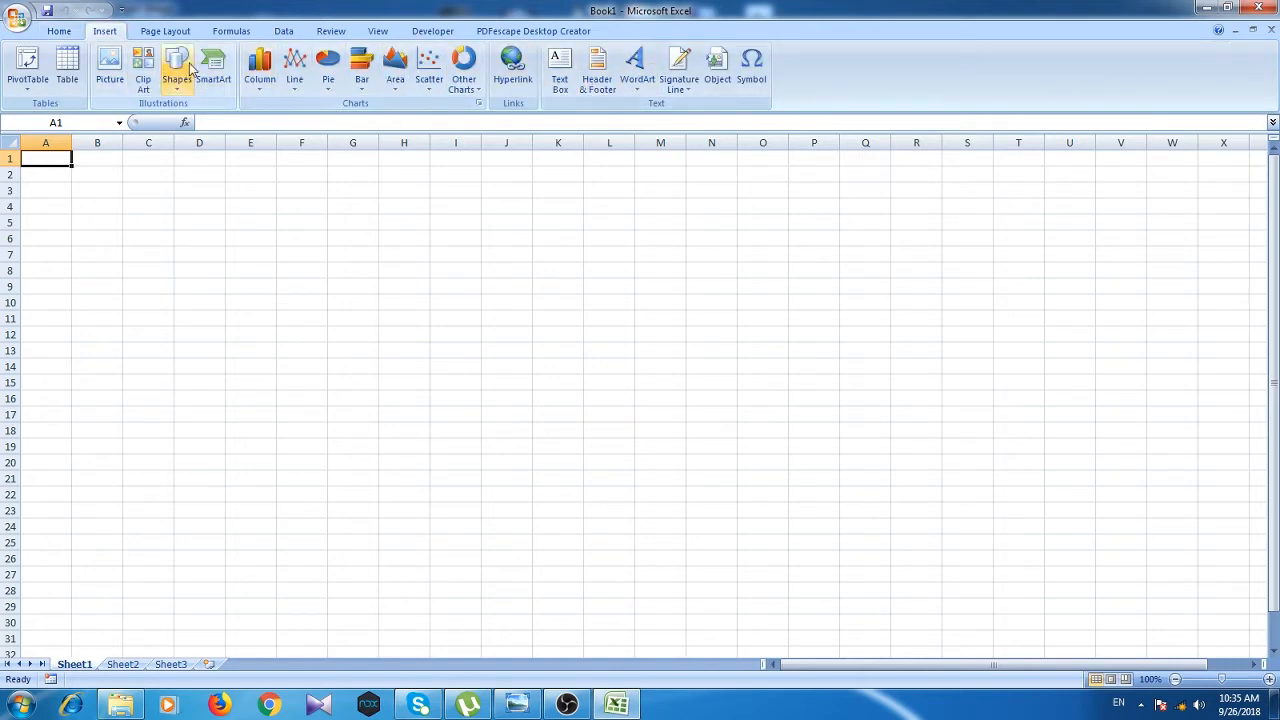
left_click(165, 32)
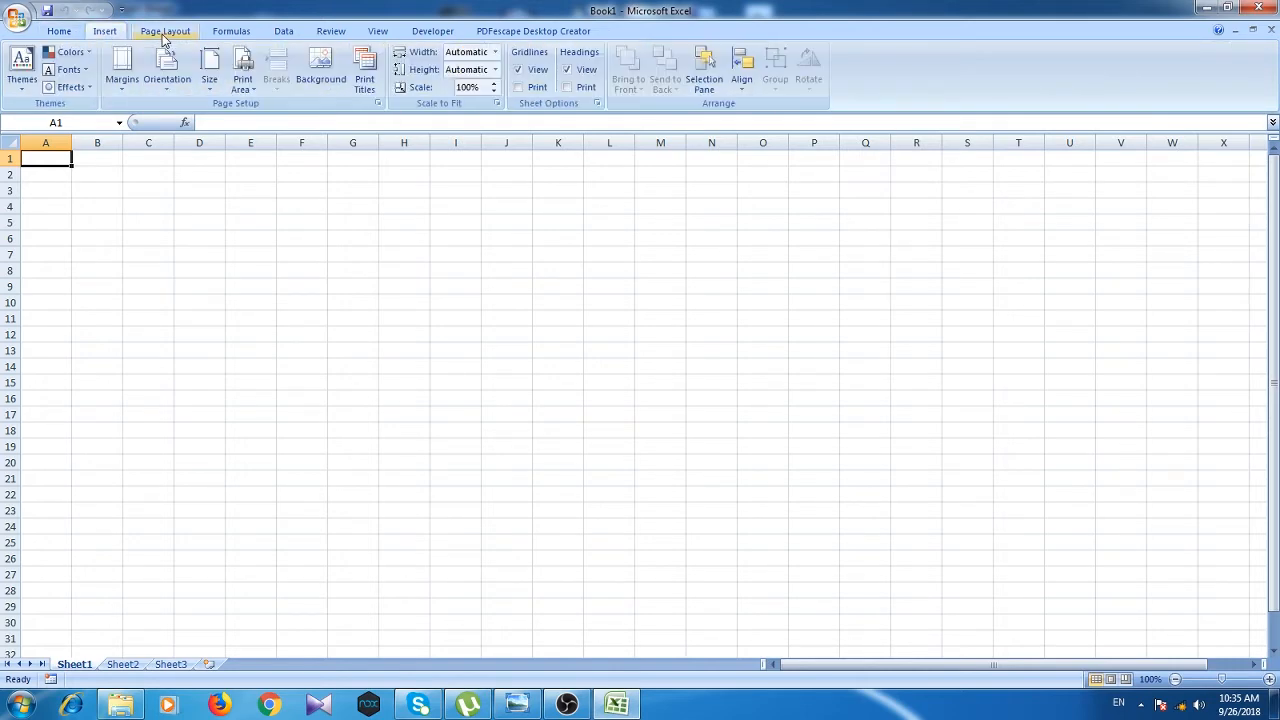
left_click(228, 33)
left_click(285, 32)
left_click(331, 32)
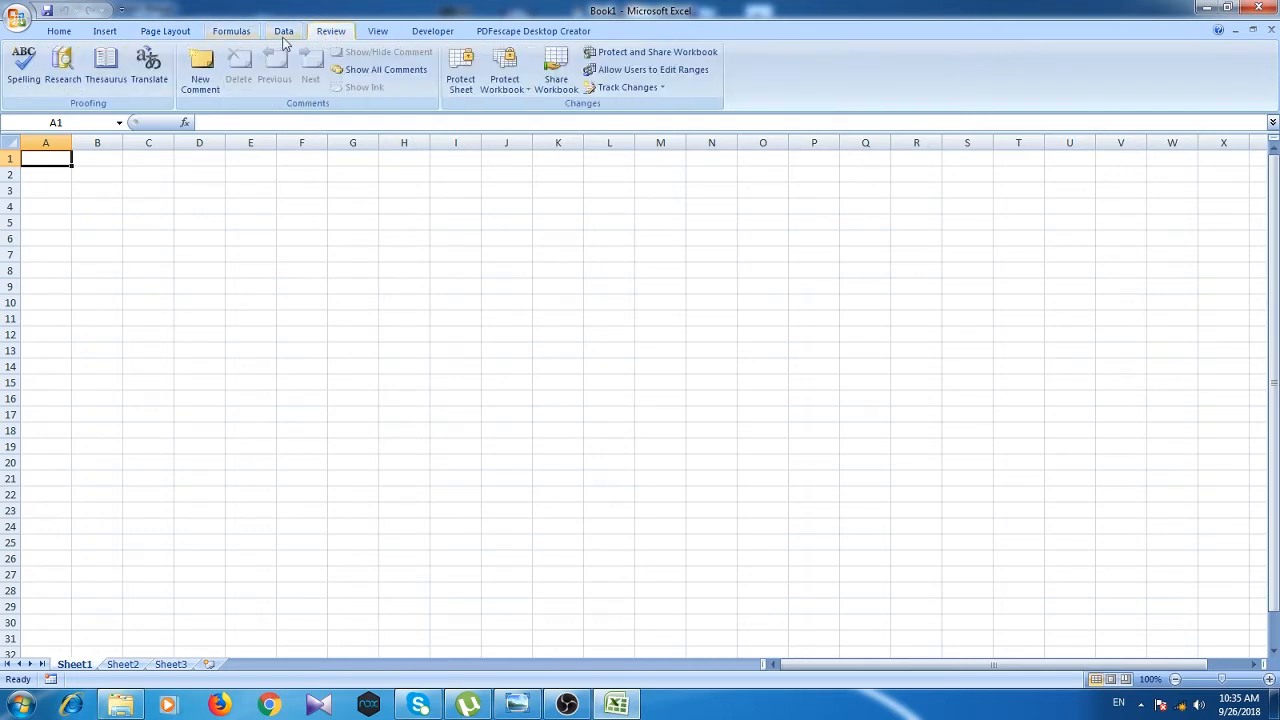
left_click(59, 33)
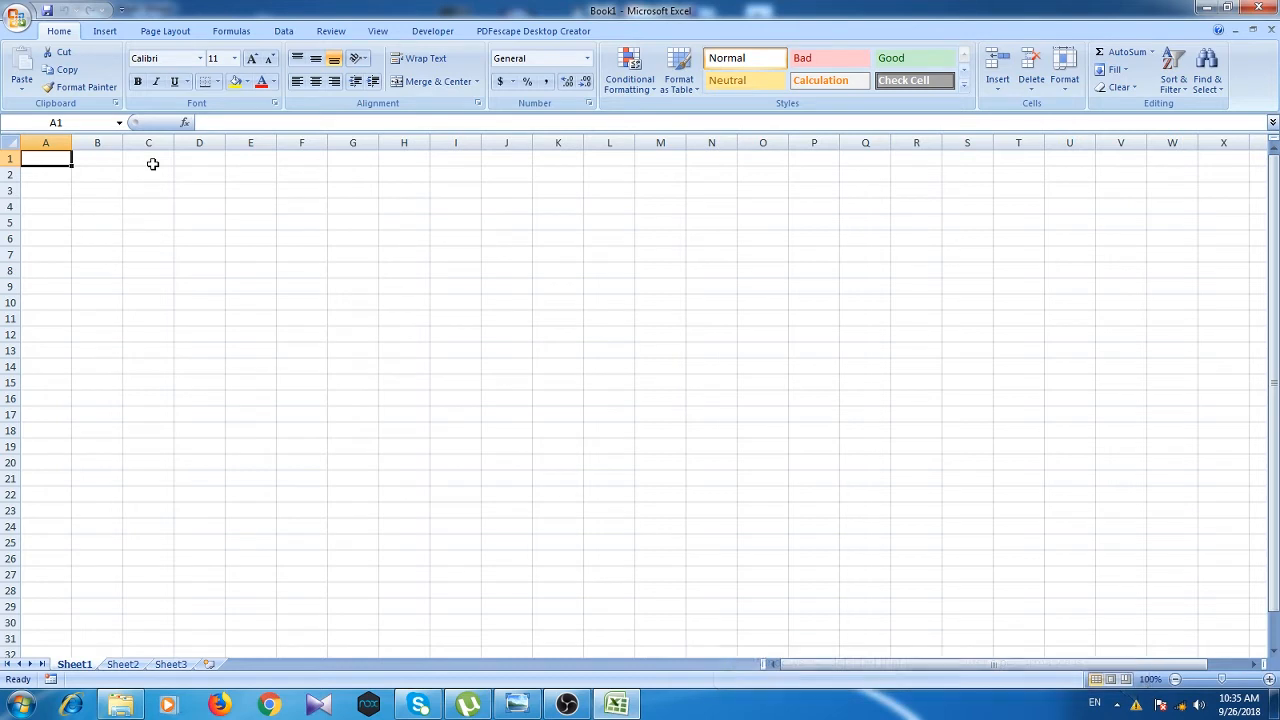
Step: Put outside borders around C1:C11 and A5:E5 so the two ranges cross
left_click_drag(152, 164, 155, 558)
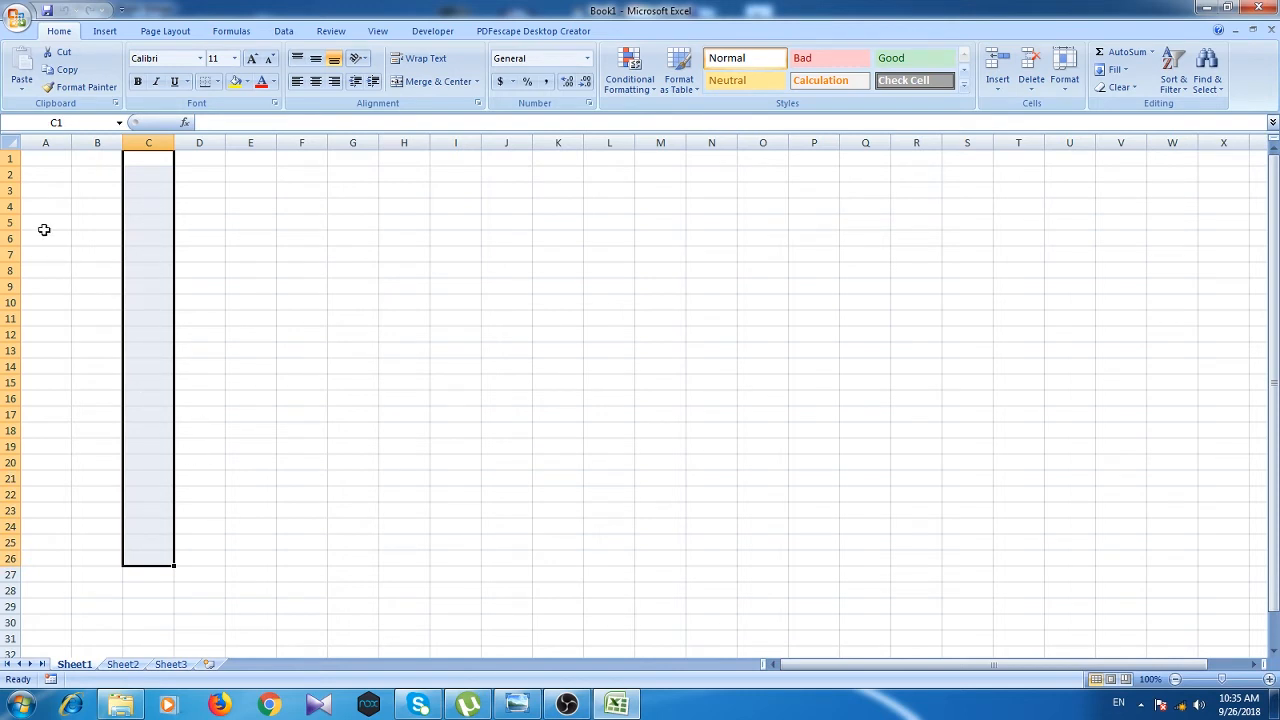
left_click_drag(41, 207, 554, 211)
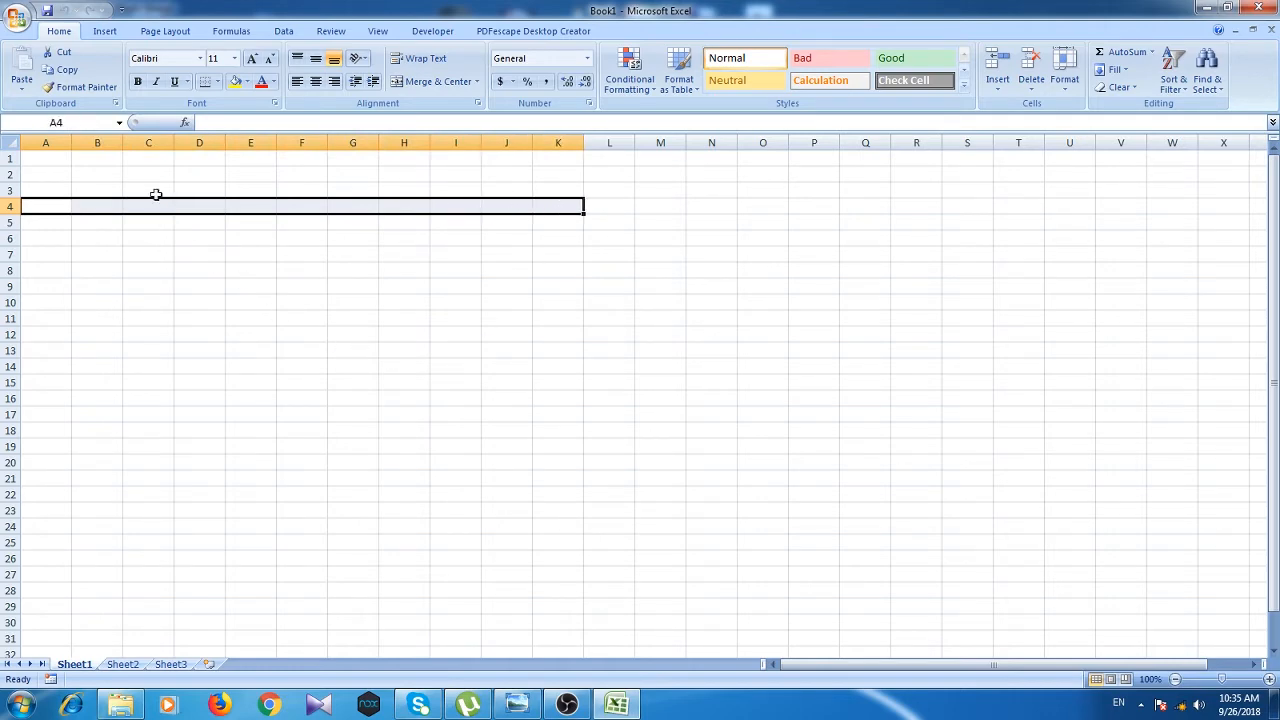
left_click(176, 291)
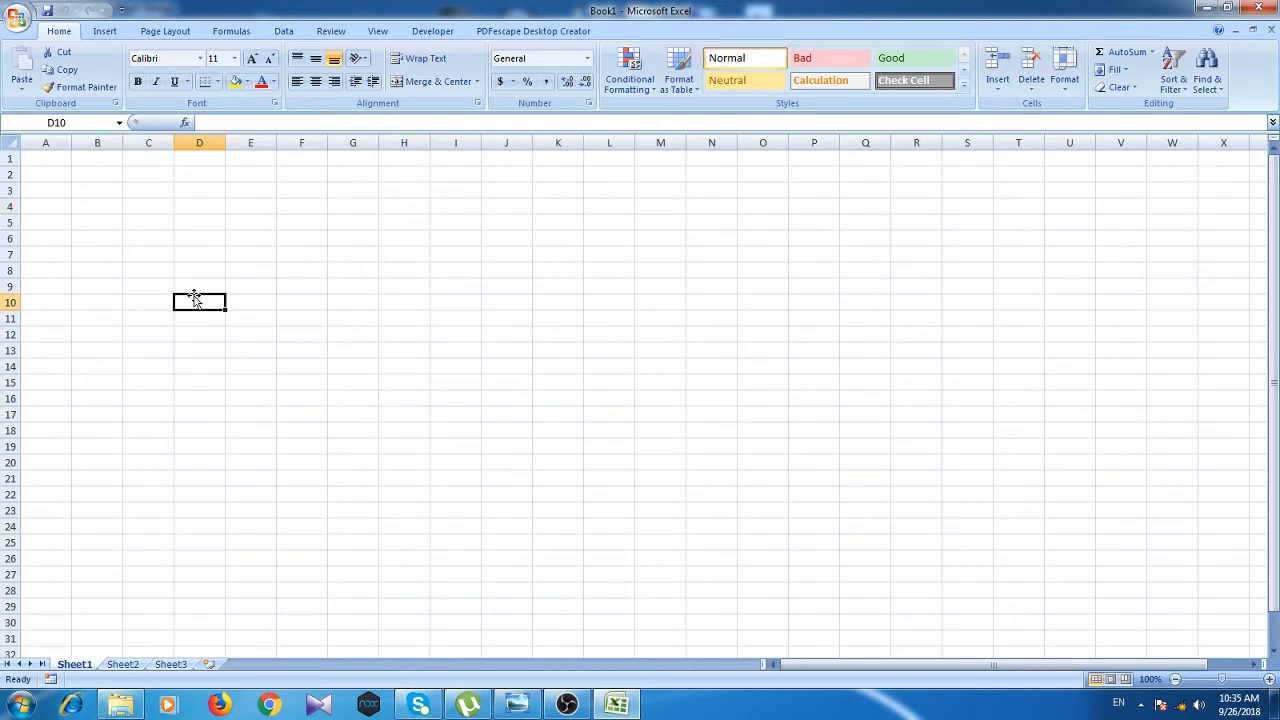
left_click_drag(151, 161, 155, 322)
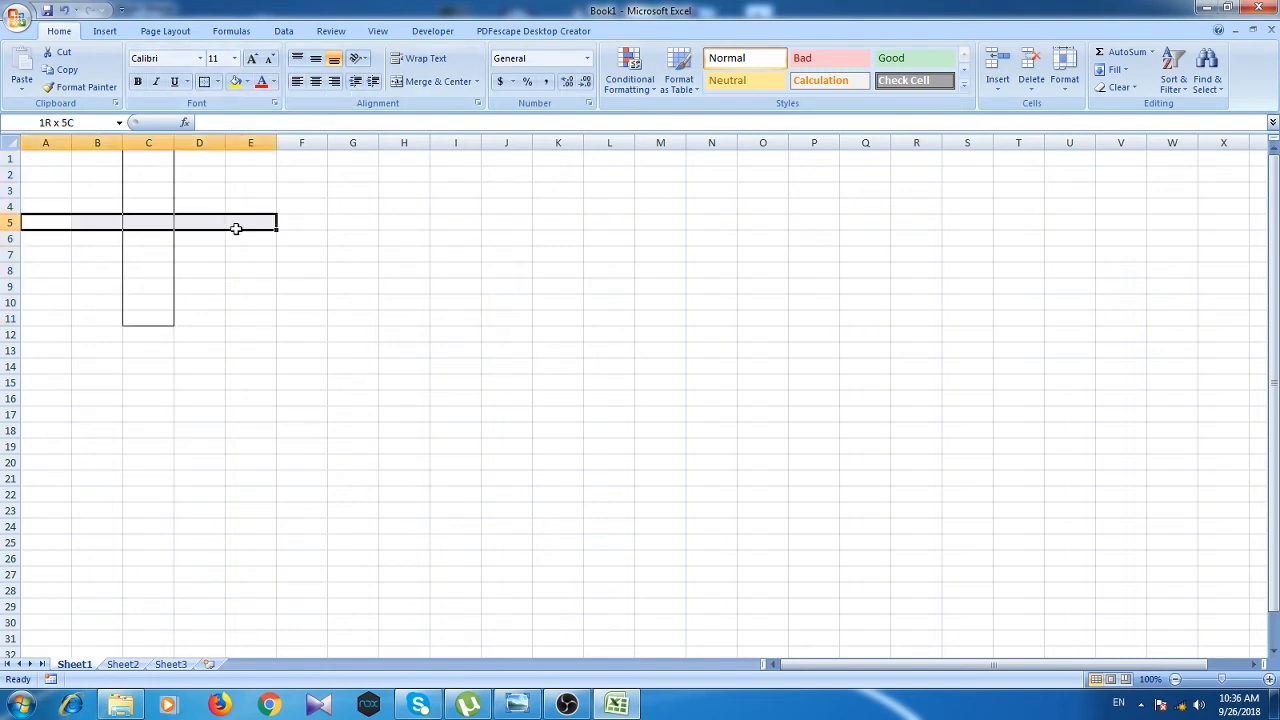
left_click_drag(236, 228, 237, 231)
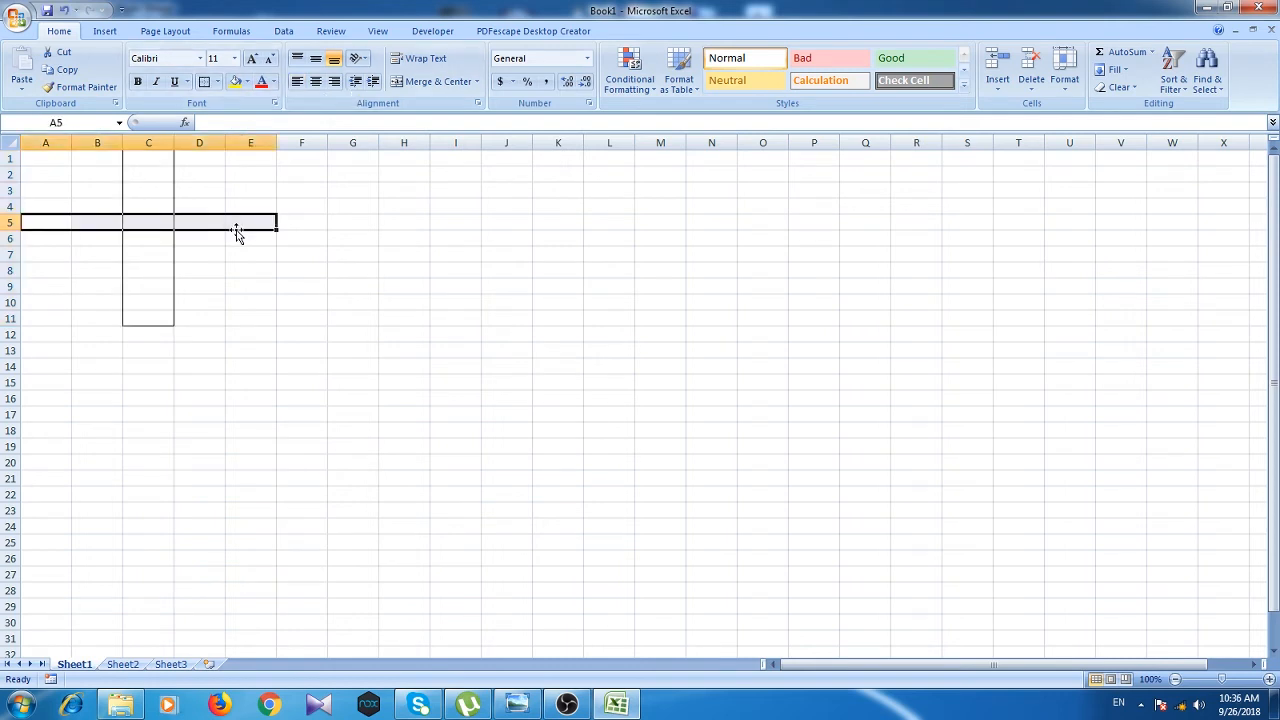
left_click(209, 84)
Step: Enter c5 in the crossing cell C5
left_click(143, 234)
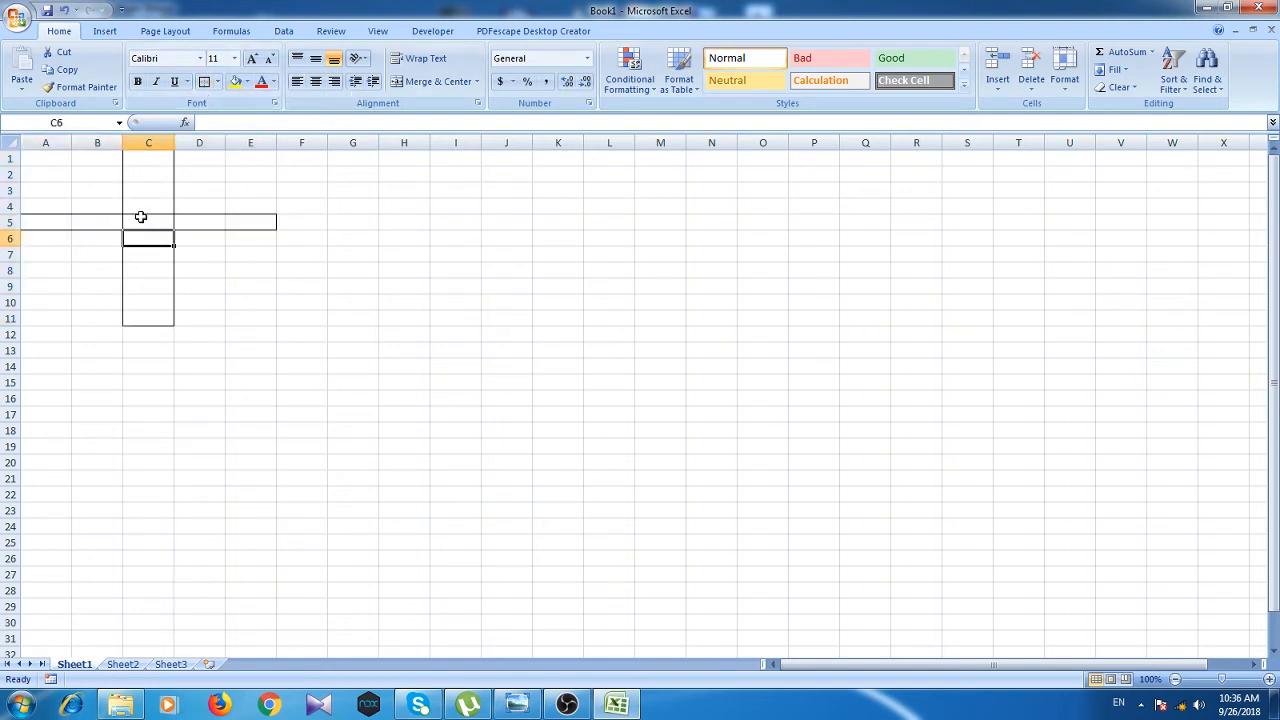
left_click(141, 218)
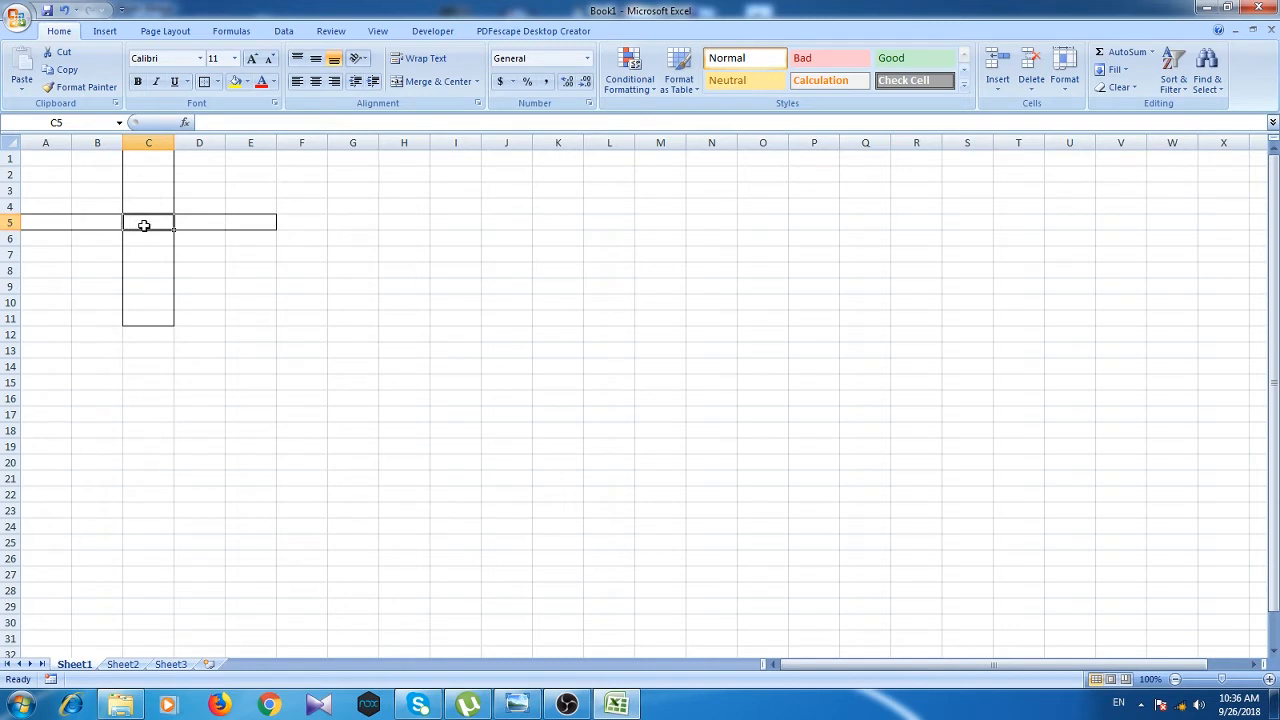
type("c5")
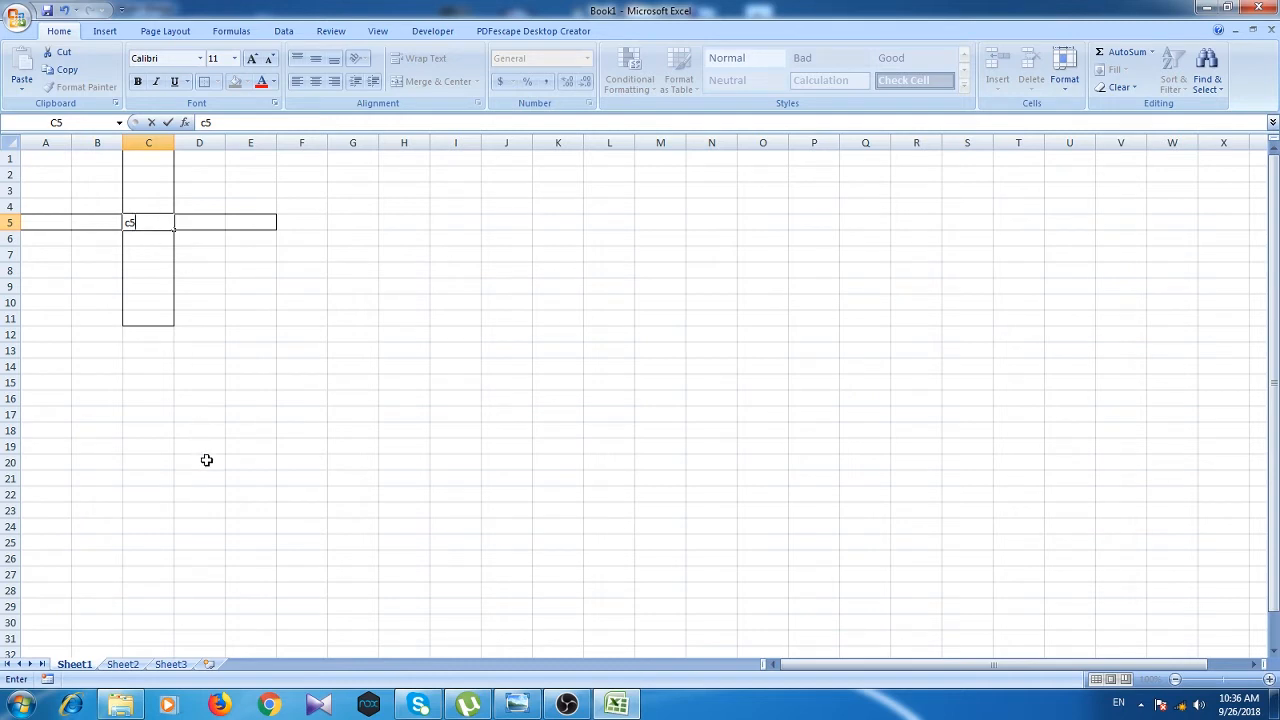
Step: On Sheet2, enter 45 in B4 and 33 in C4
left_click(124, 665)
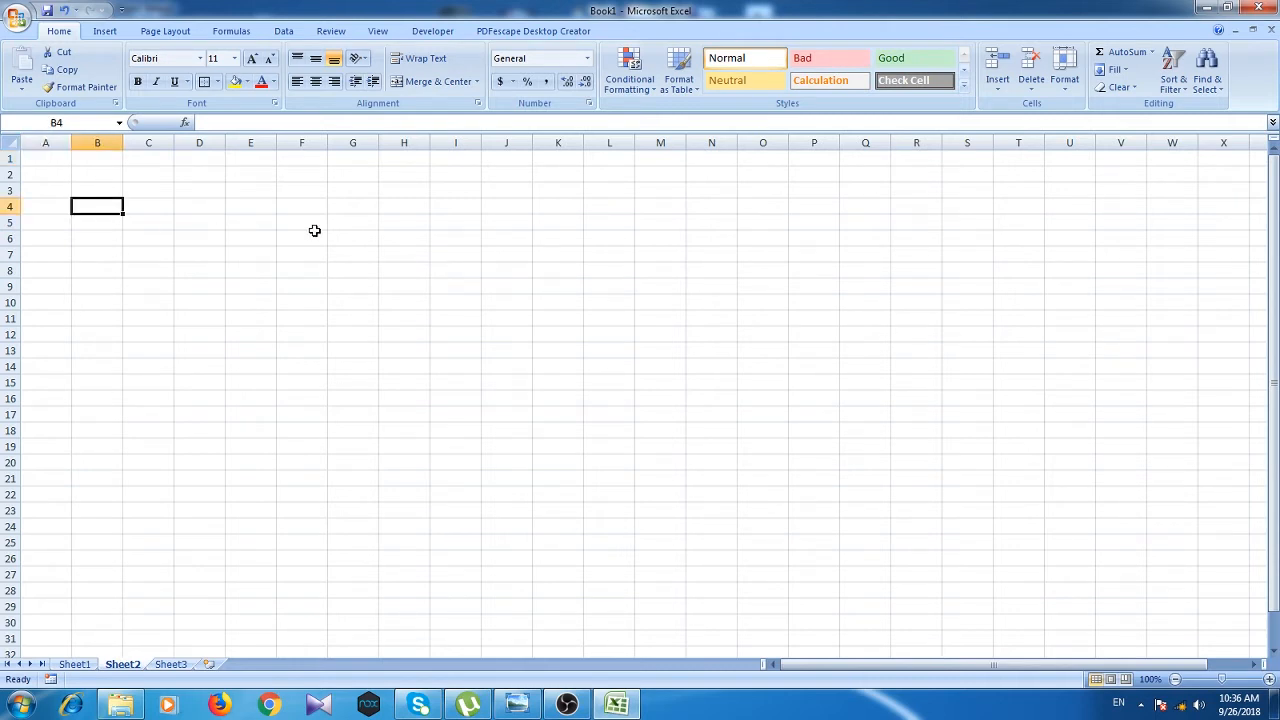
type("45")
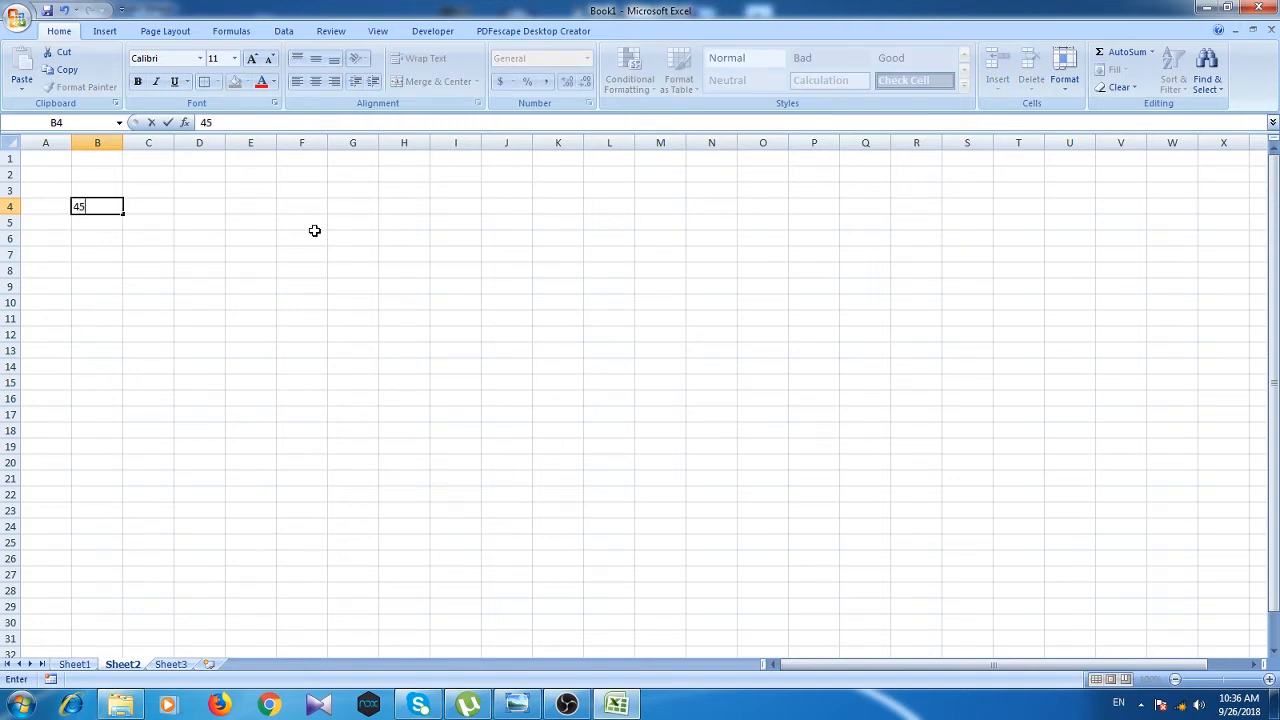
key("Tab")
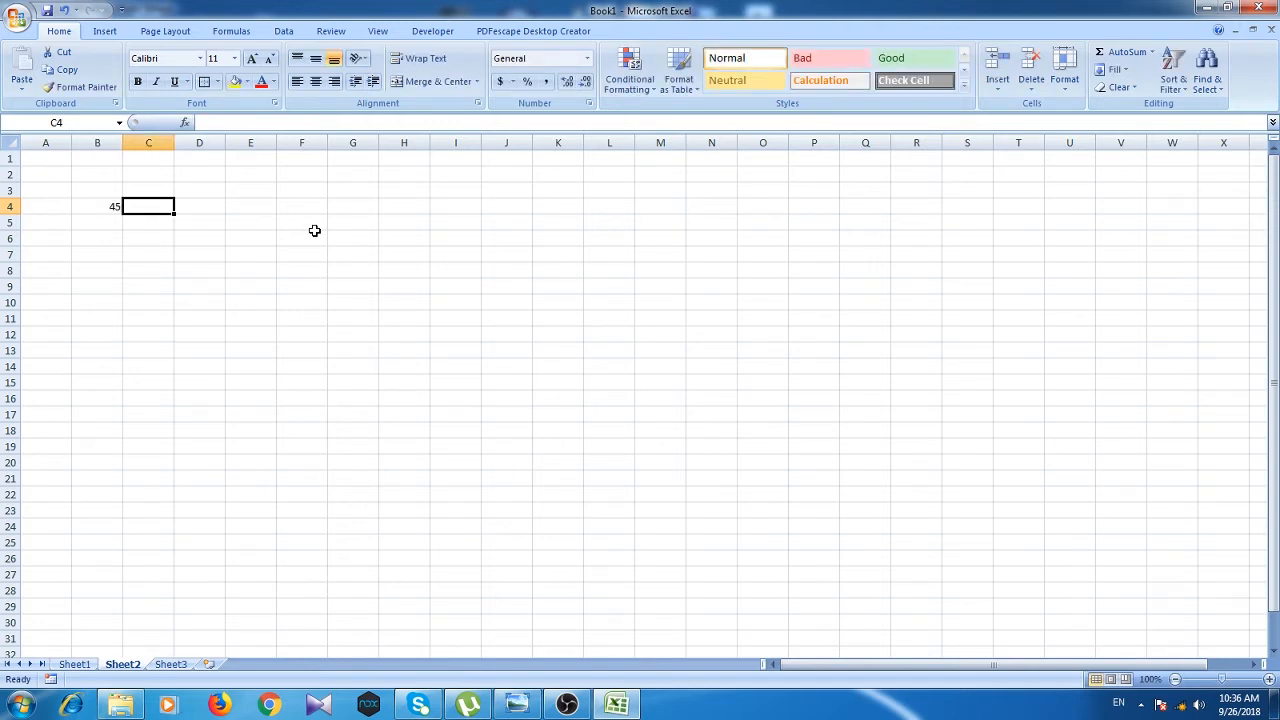
type("33")
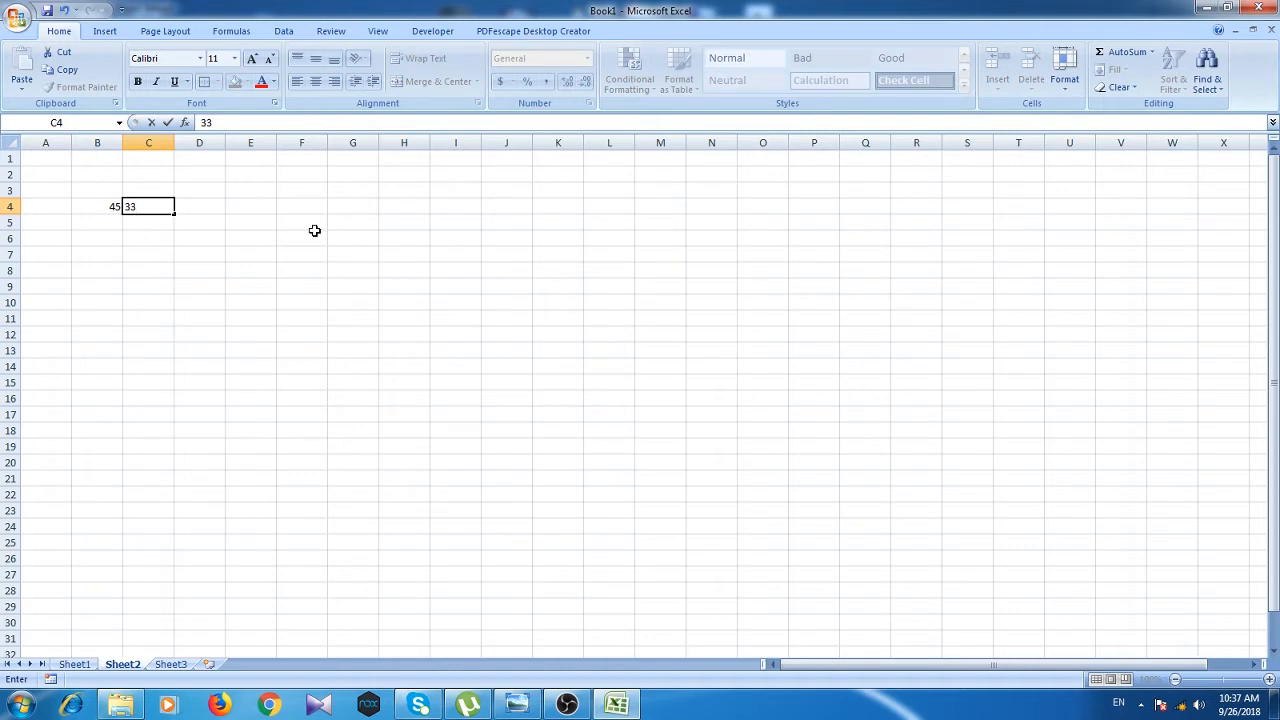
left_click(252, 207)
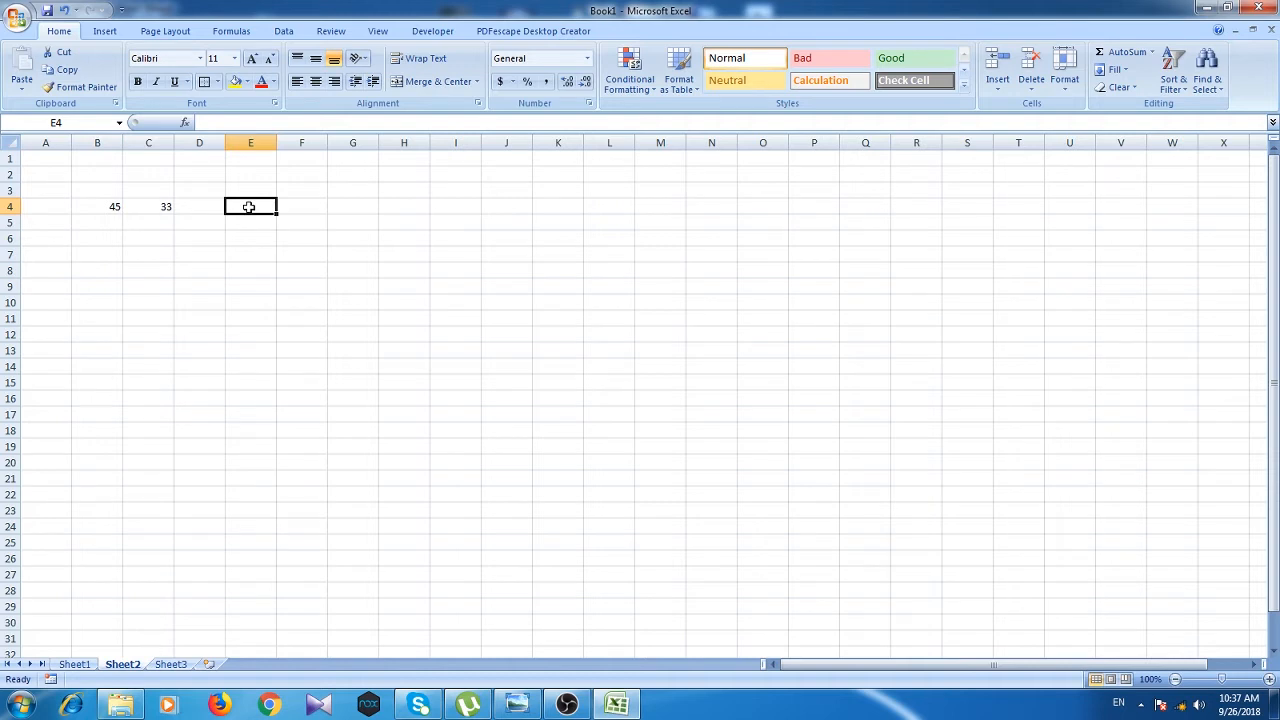
Step: Enter =SUM(B4+C4) in E4 so it shows 78
type("=")
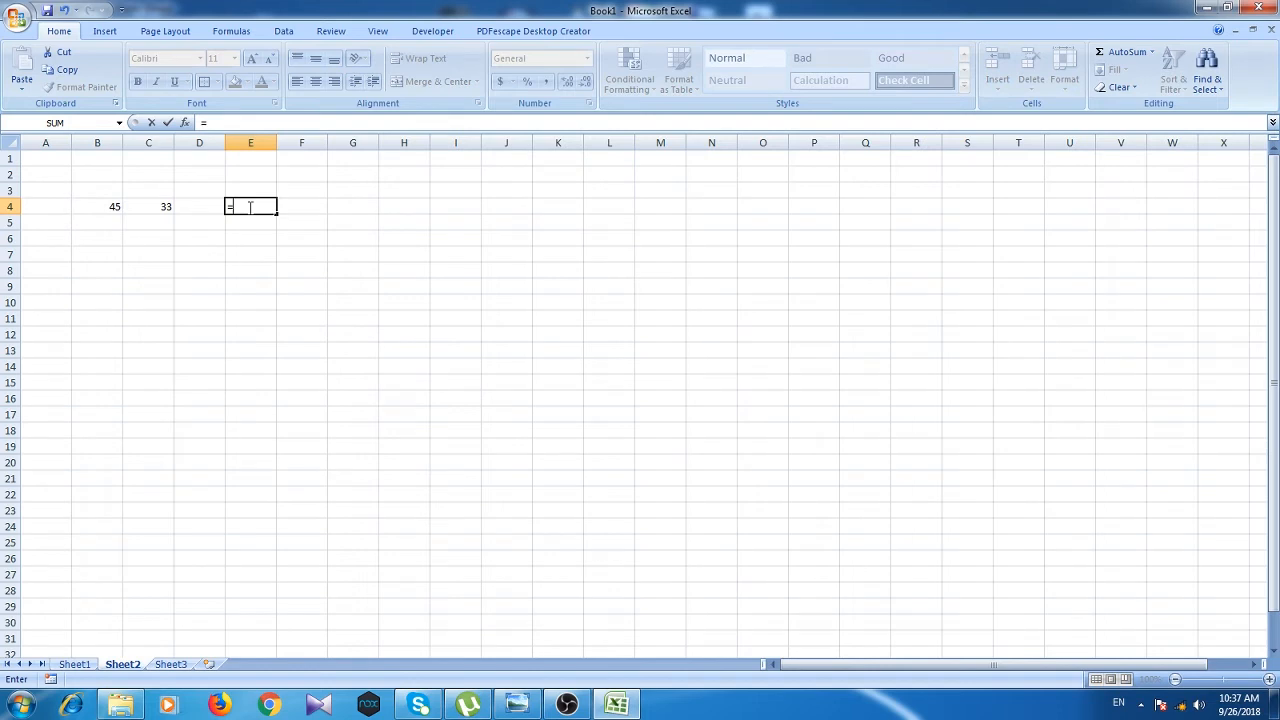
type("sum")
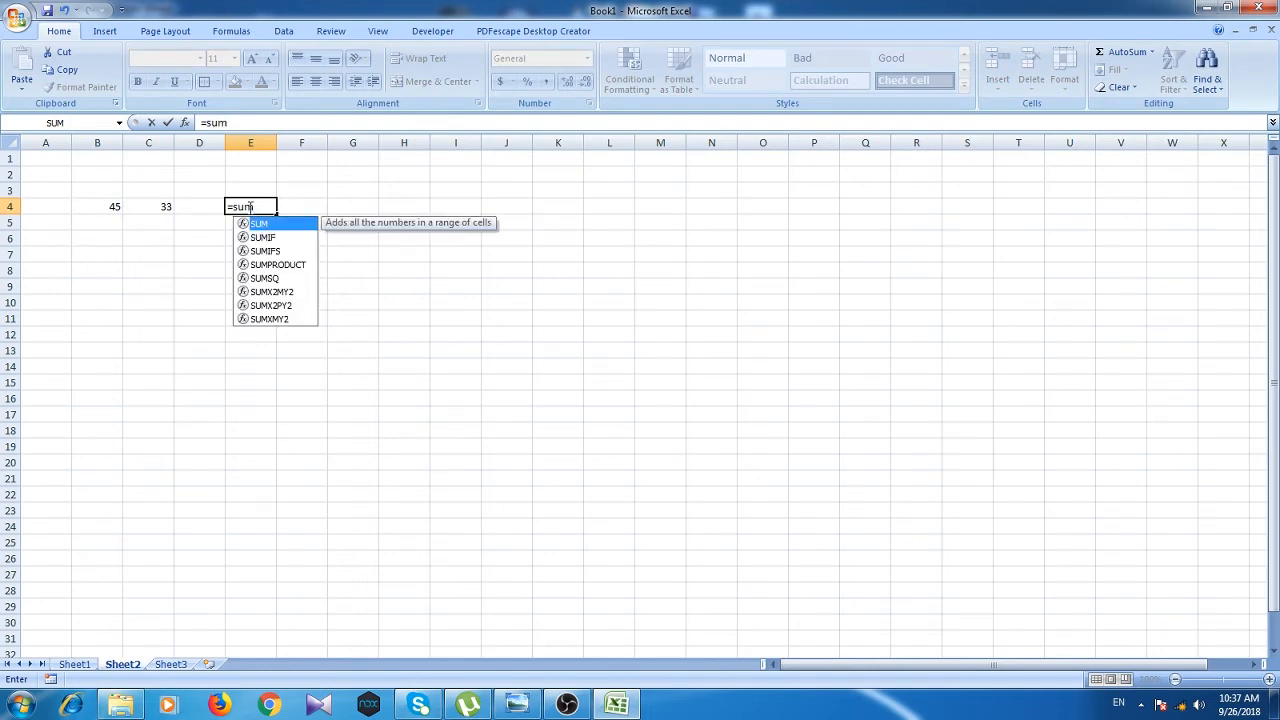
type("(")
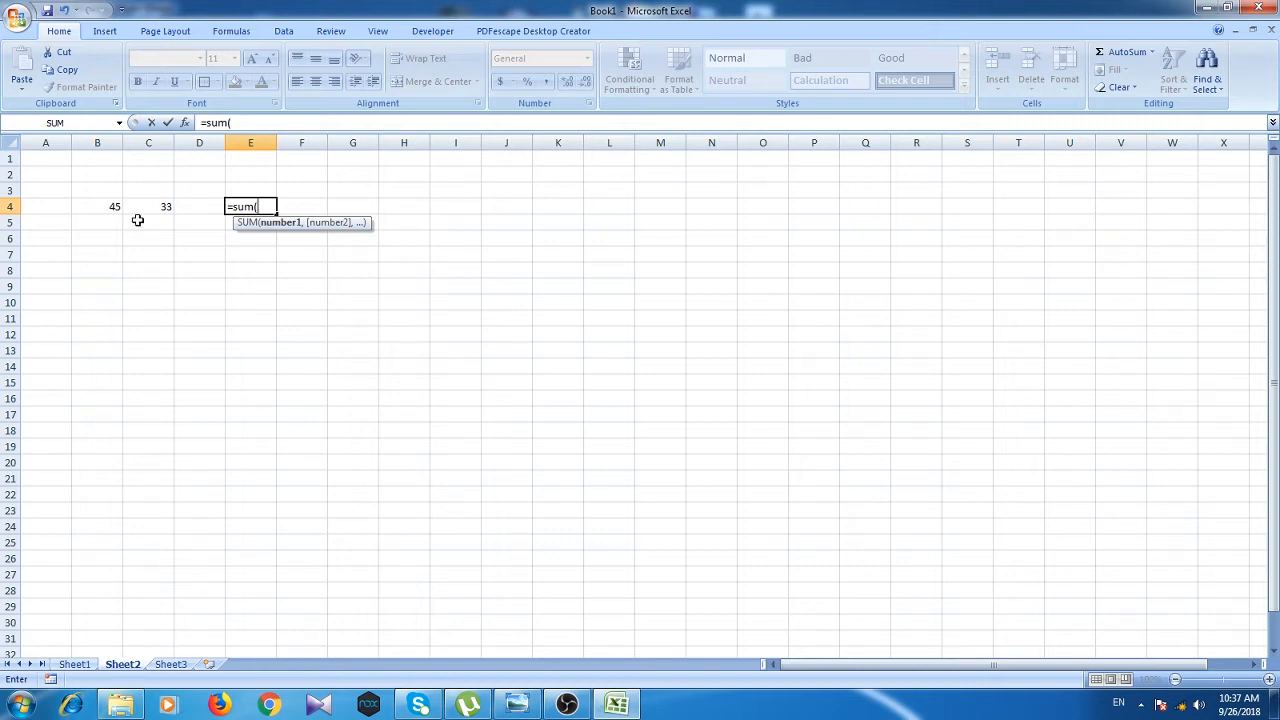
type("b4+")
type("c")
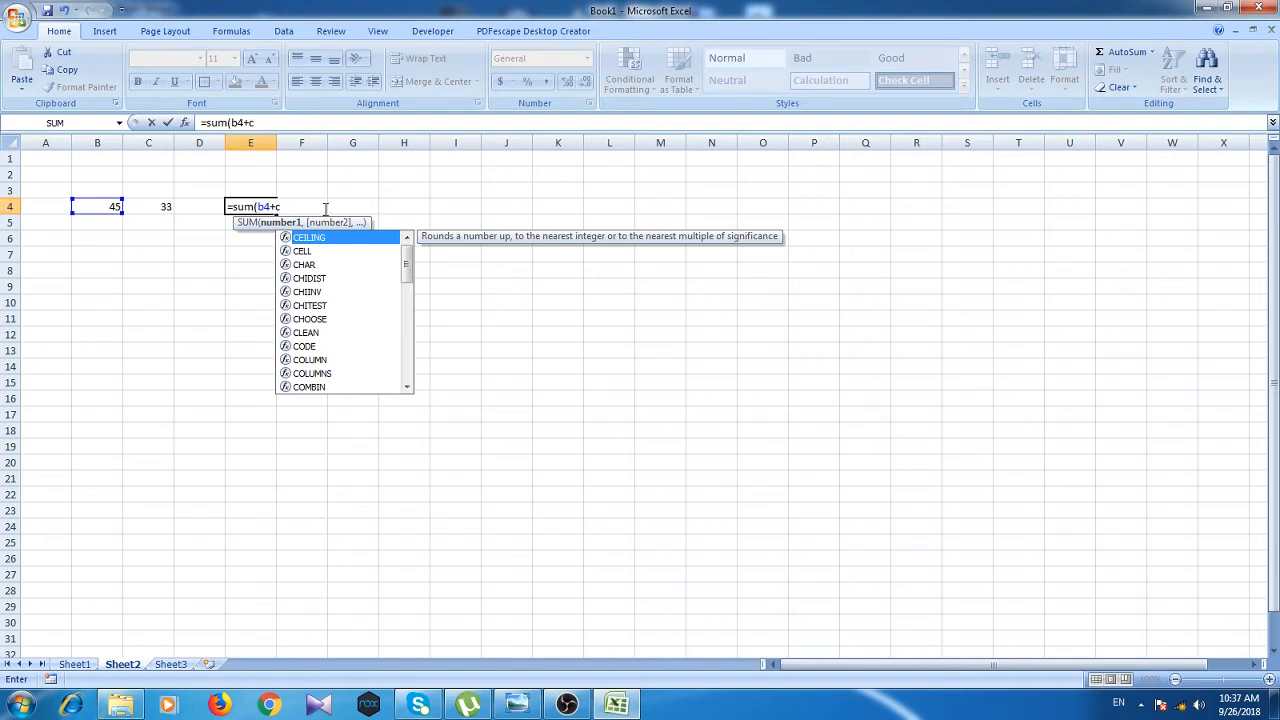
type("4")
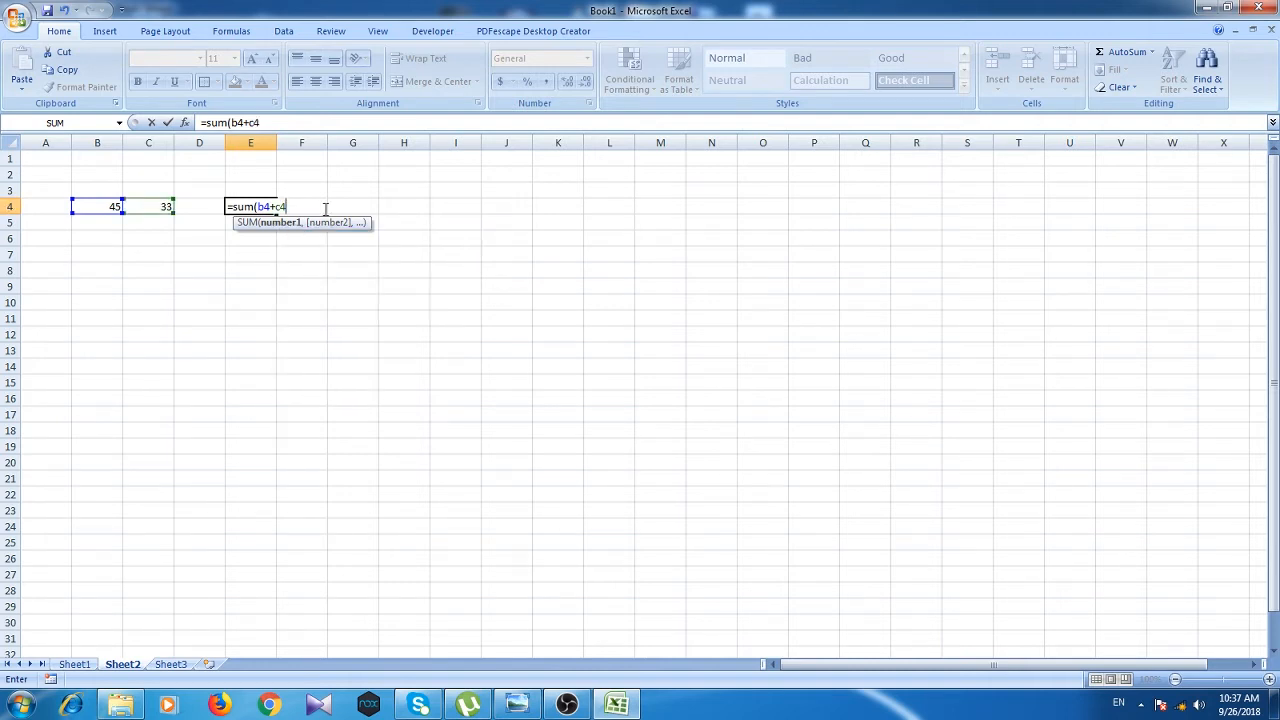
type(")")
key("Return")
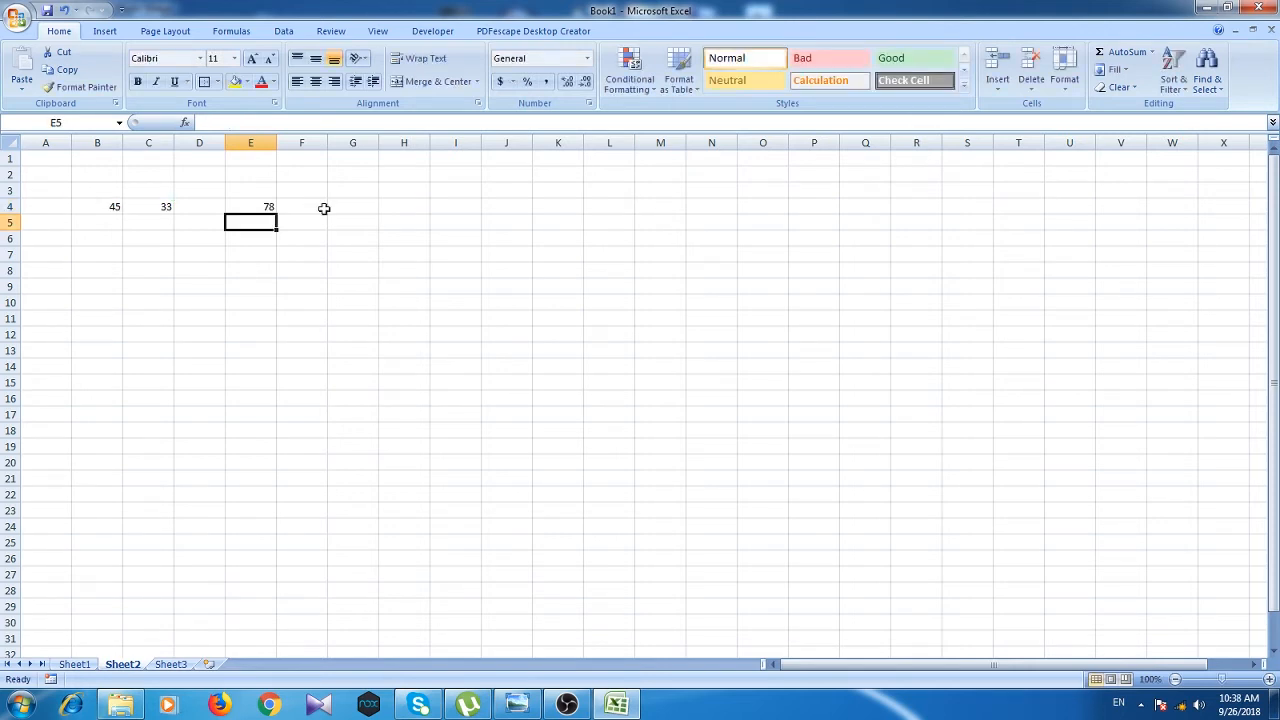
left_click(264, 205)
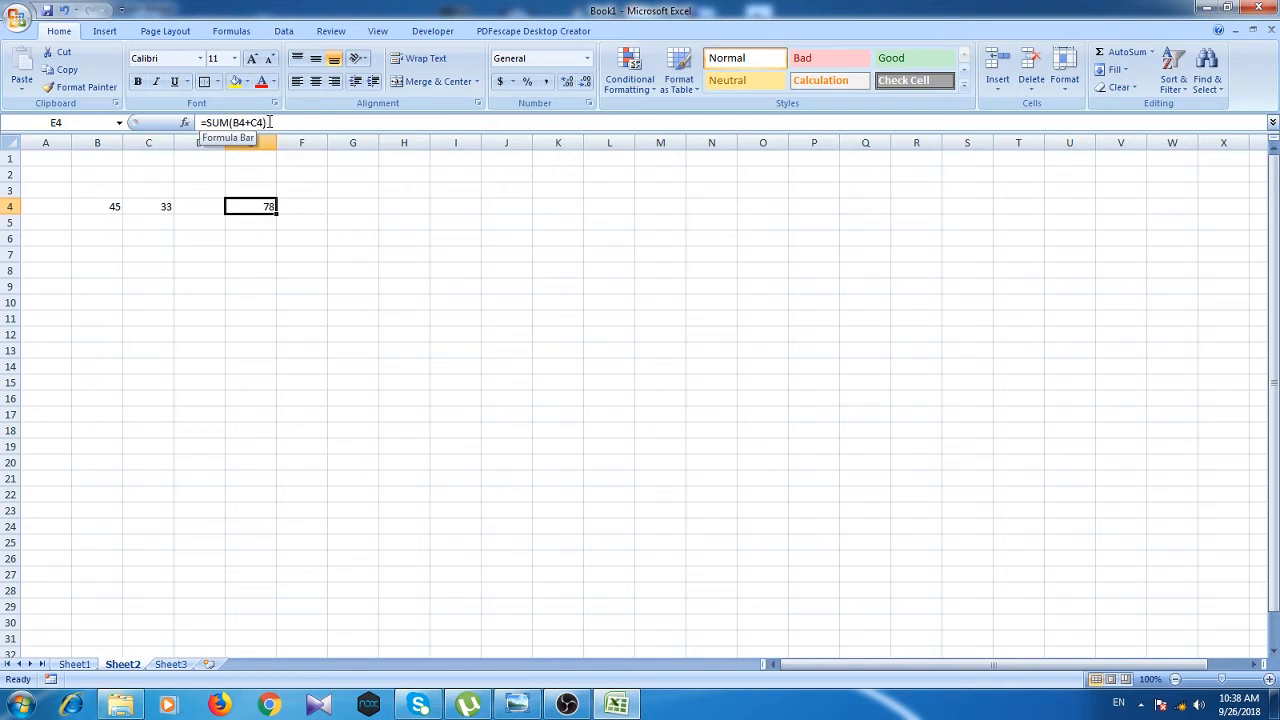
Step: Enter the formula =B4+C4 in F4
left_click(293, 206)
type("=")
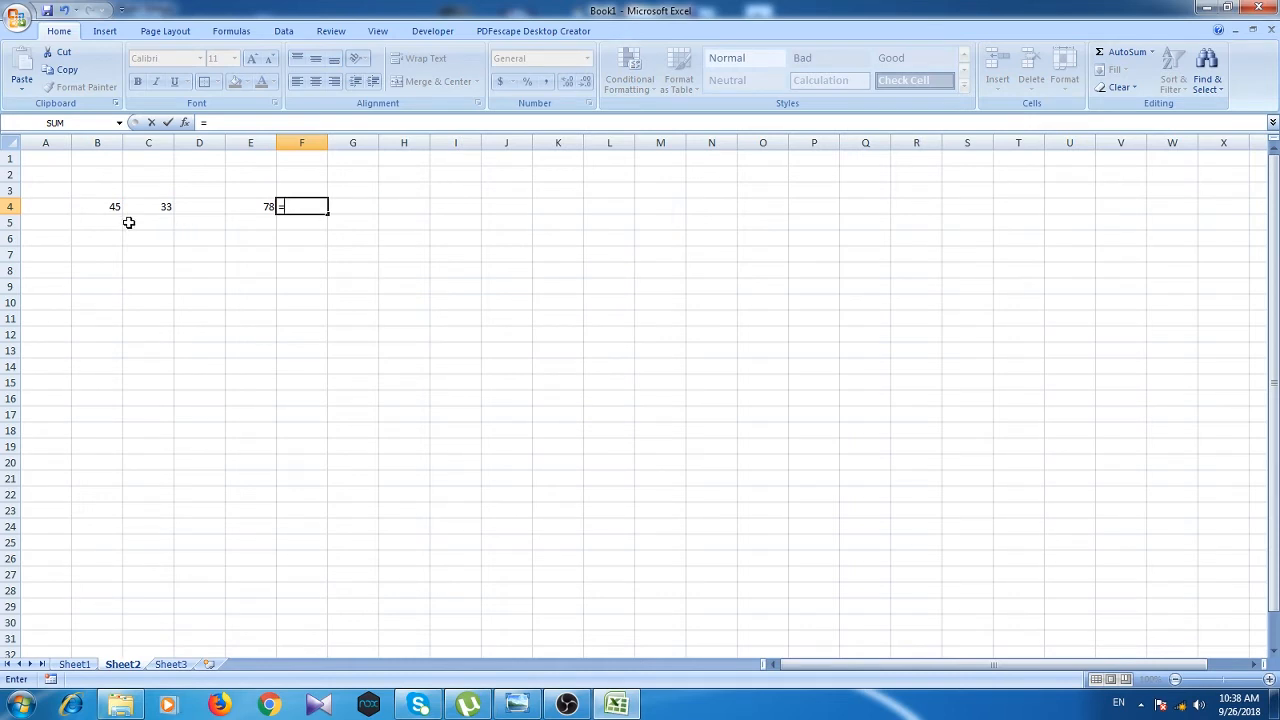
type("b")
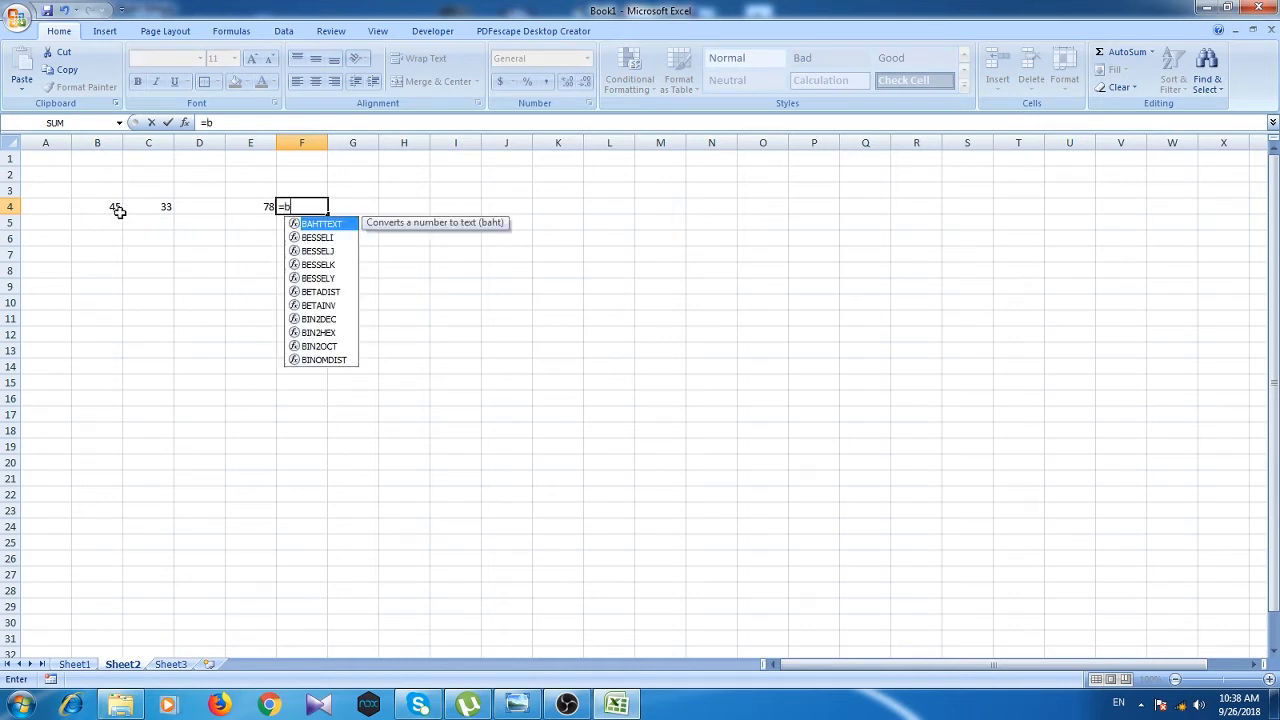
type("4+")
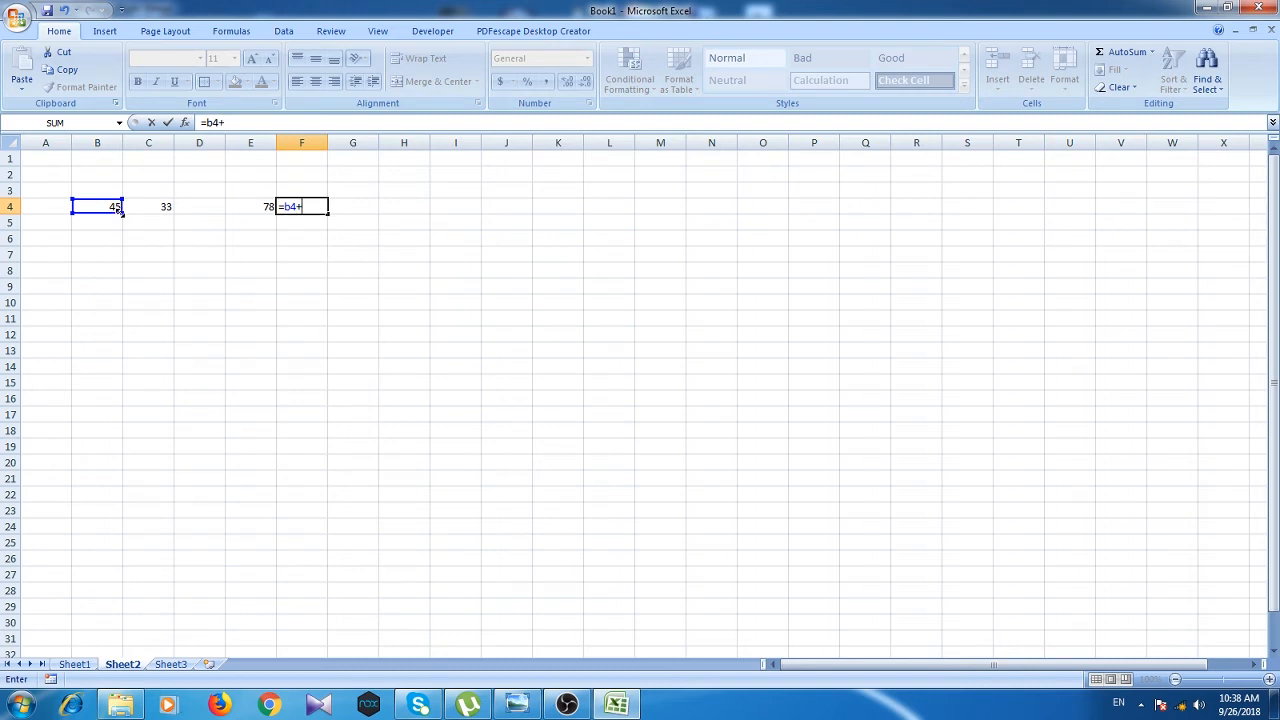
type("c4")
key("Return")
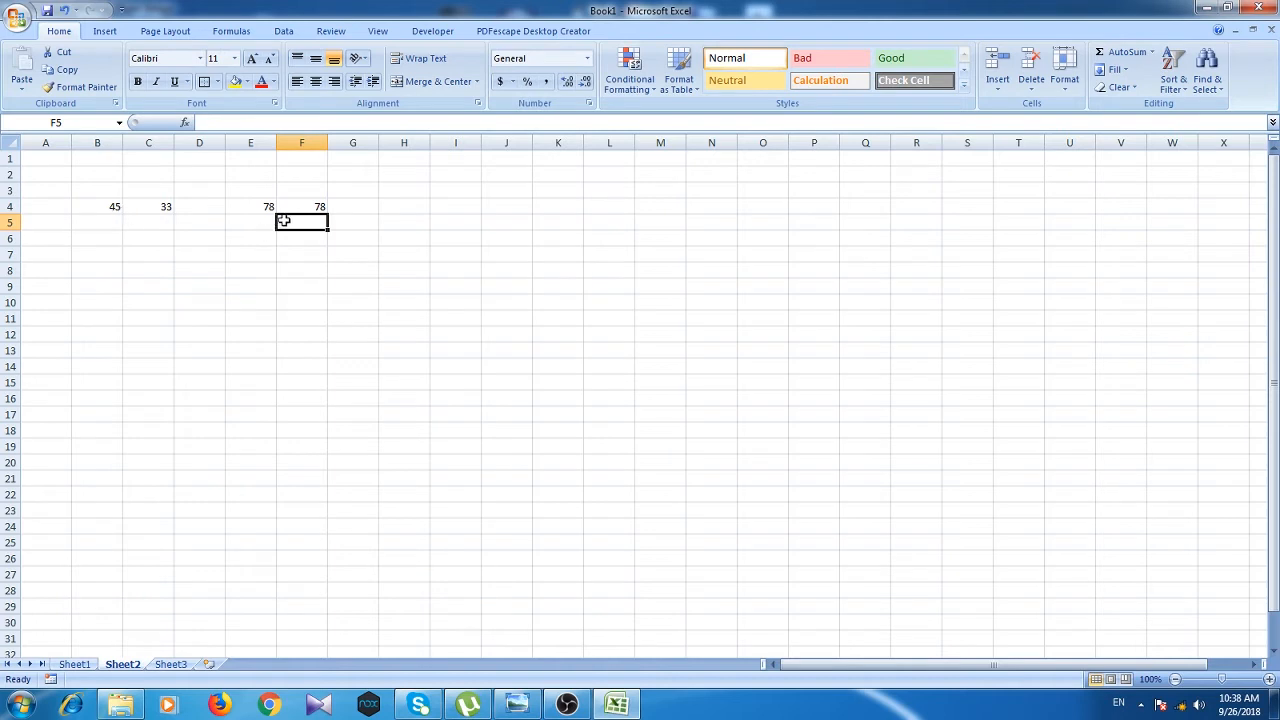
Step: Enter =45+33 in G4, adding the numbers directly
left_click(352, 206)
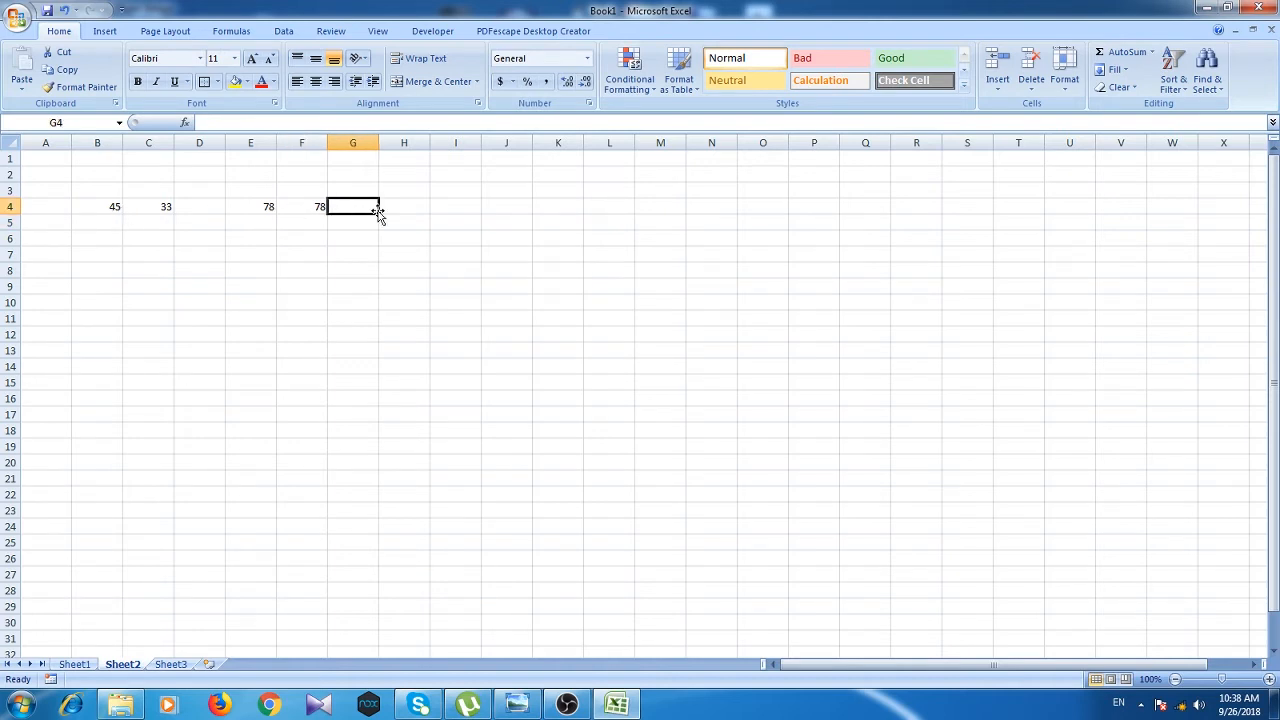
type("=")
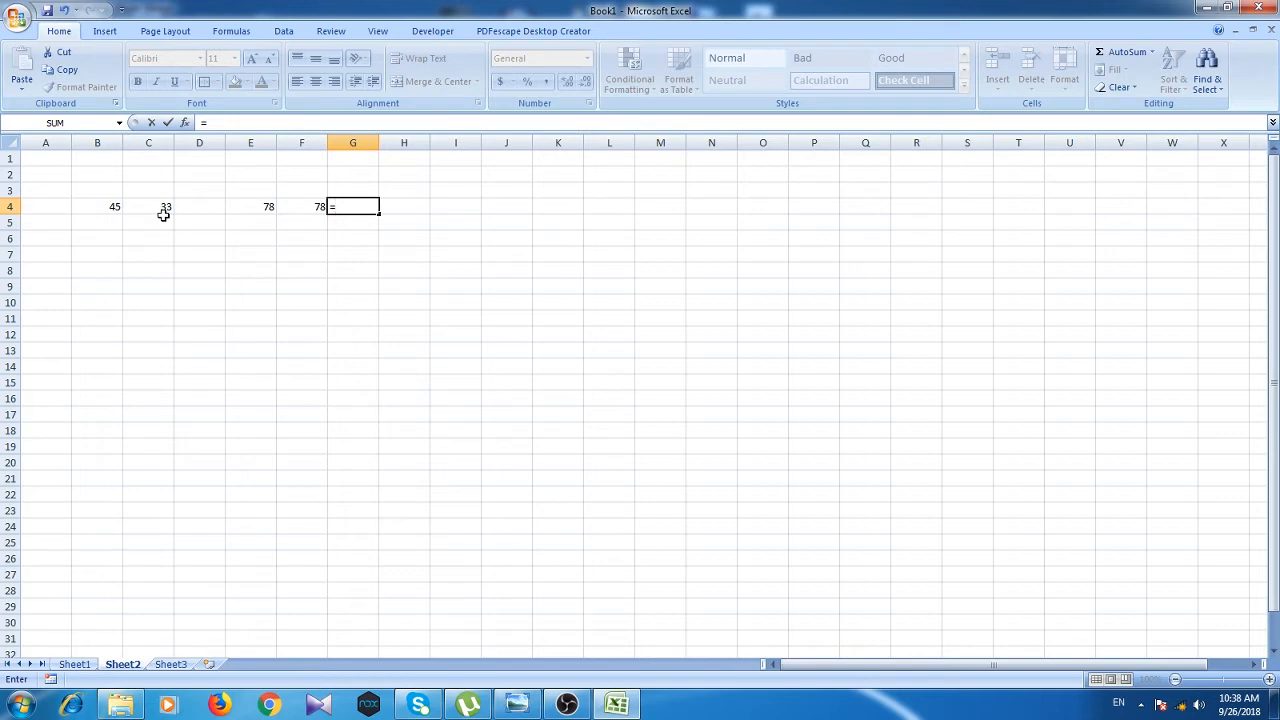
type("45+33")
key("Return")
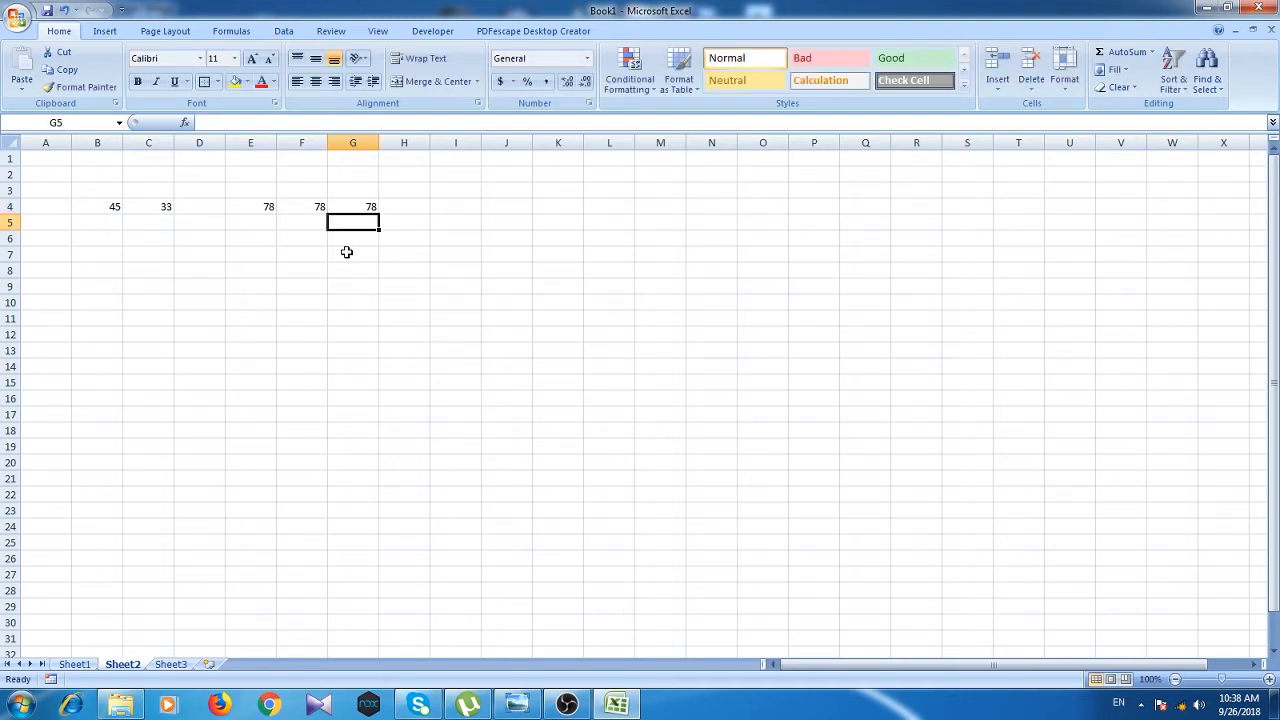
Step: Change B4 to 55 and check that E4 and F4 recalculate to 88
left_click(120, 211)
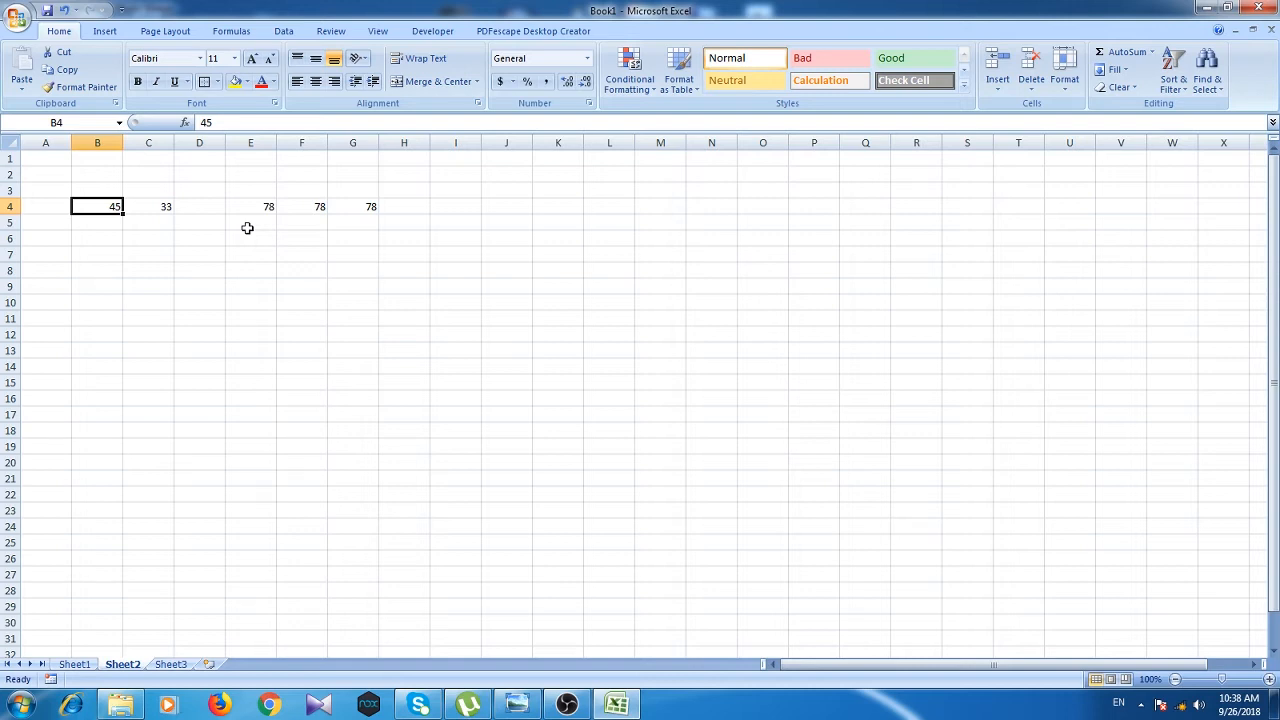
type("55")
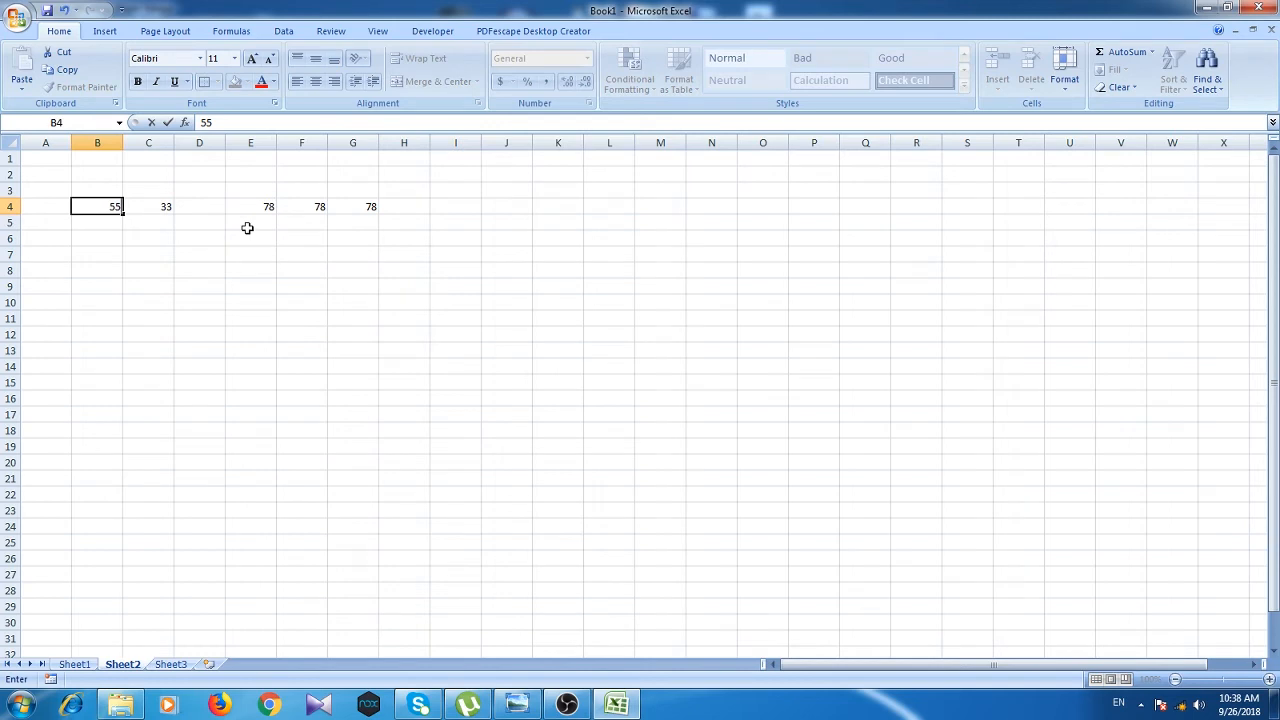
left_click(307, 236)
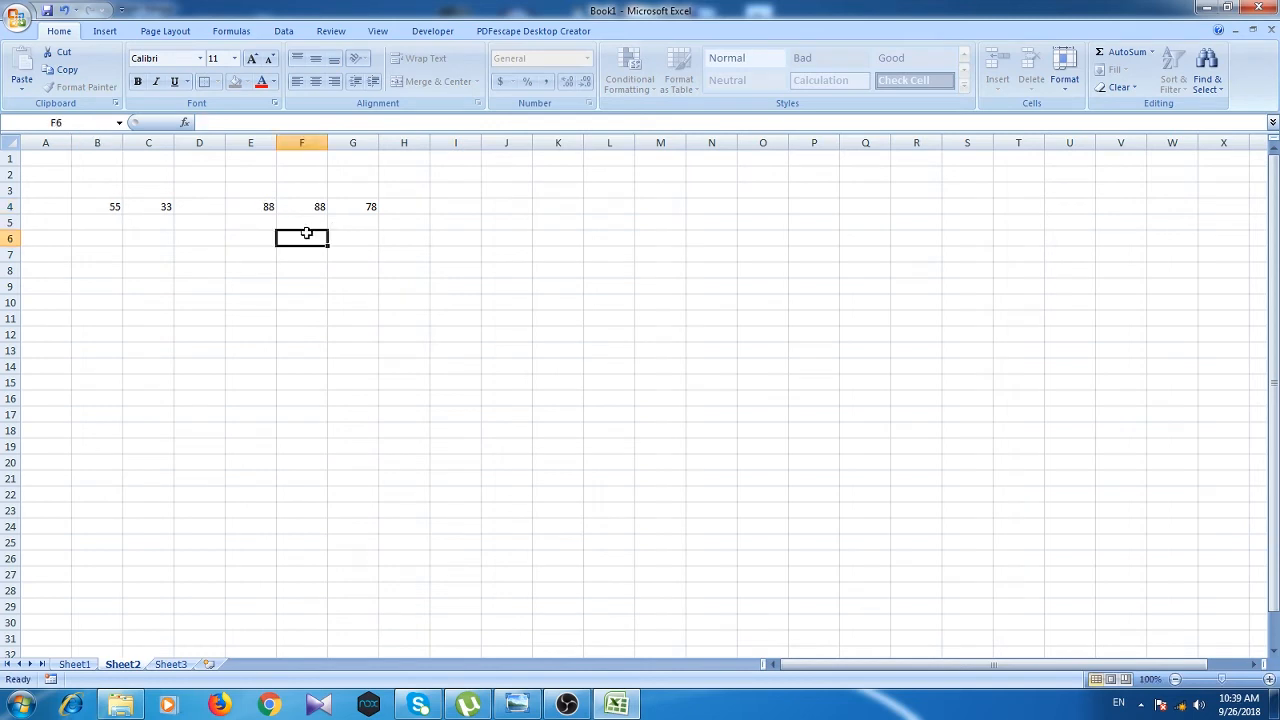
left_click(258, 206)
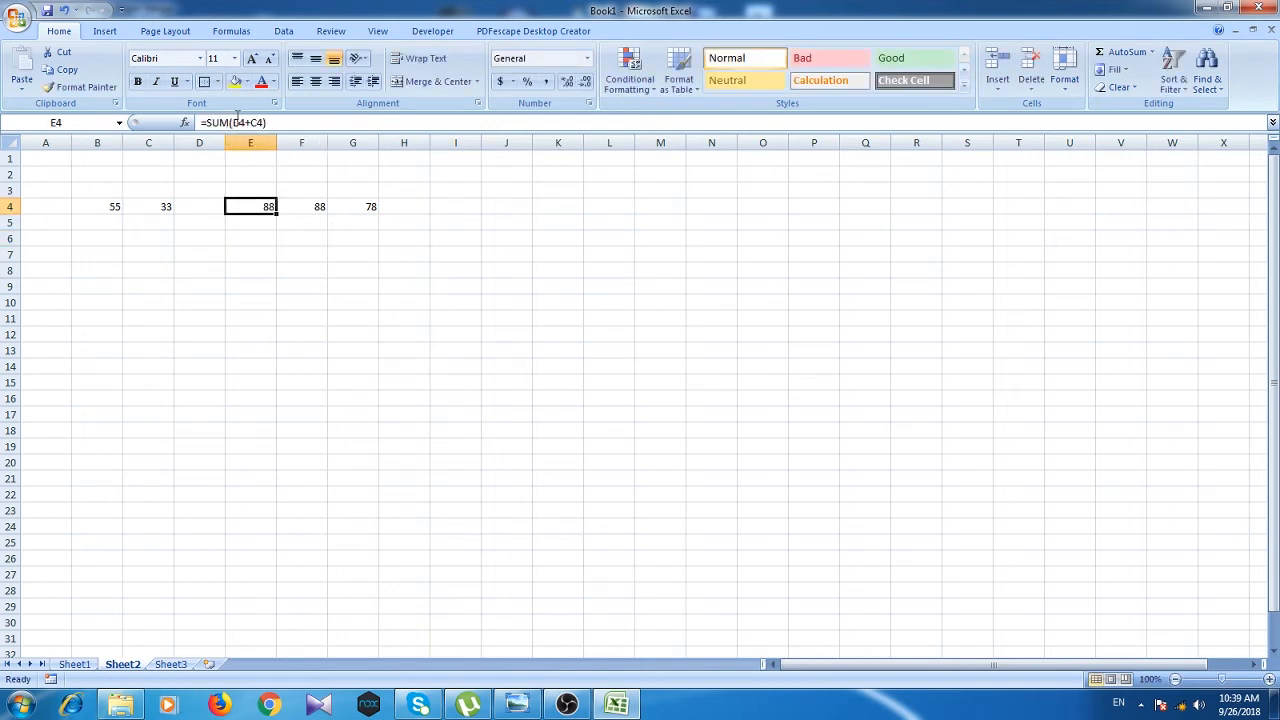
left_click(306, 207)
left_click(268, 208)
Step: Review the F4 and G4 formulas, then erase G4's hard-coded =45+33 formula
left_click(298, 207)
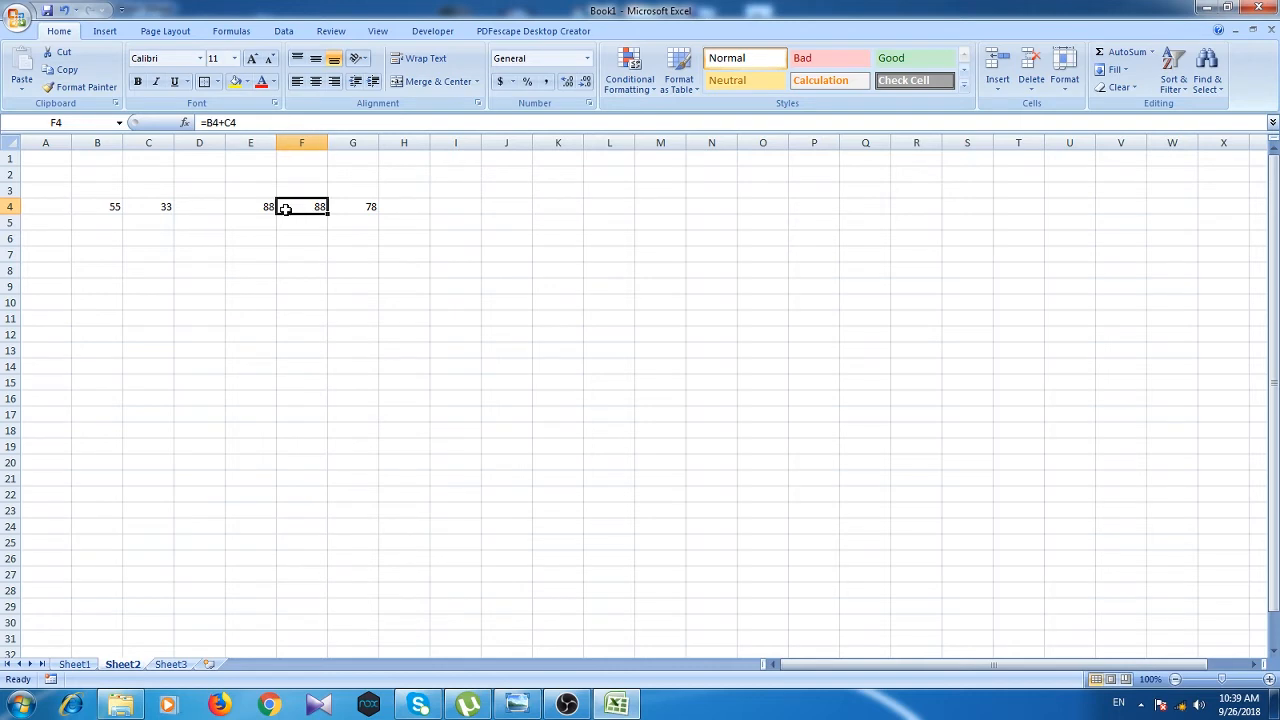
left_click(357, 207)
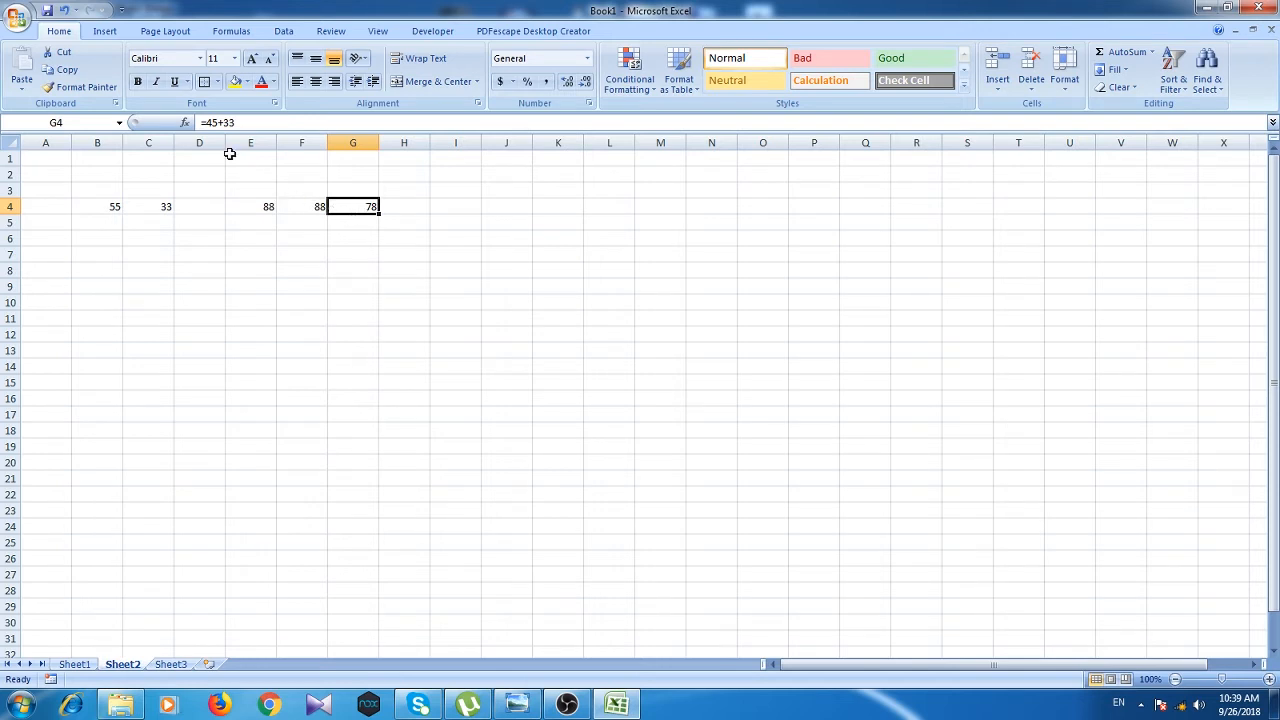
left_click(208, 122)
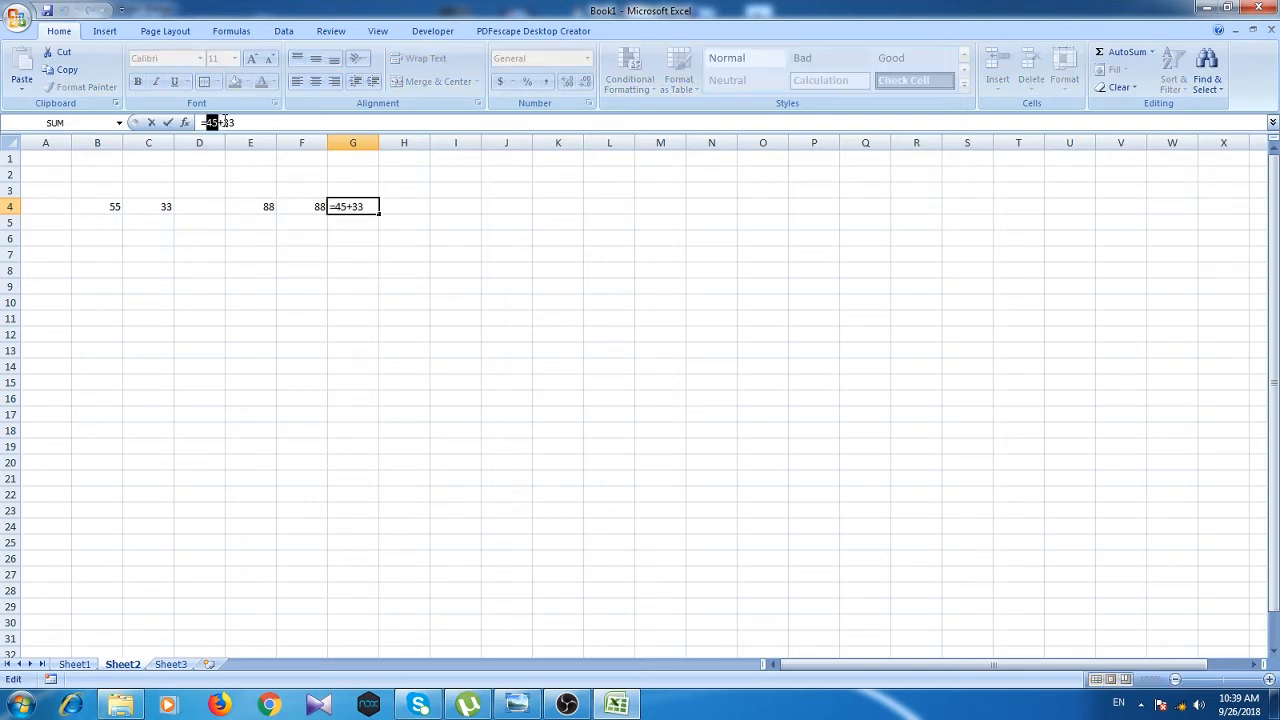
left_click_drag(221, 122, 235, 122)
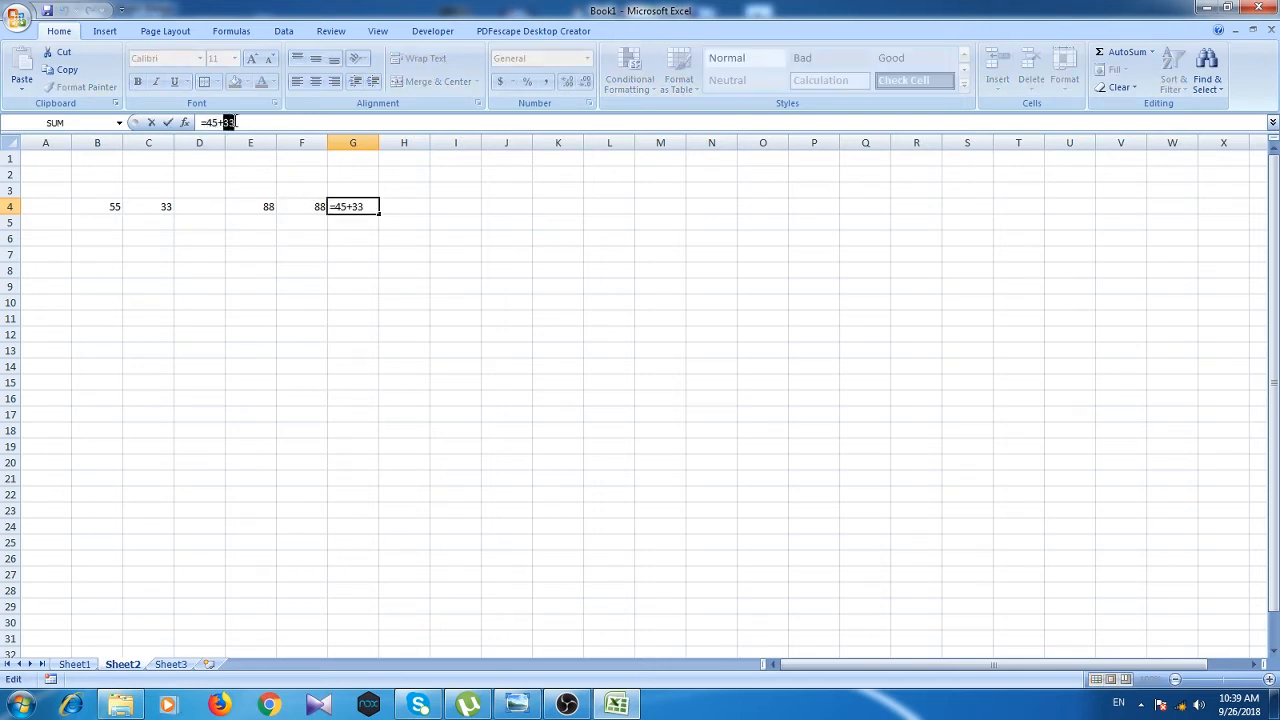
left_click(352, 218)
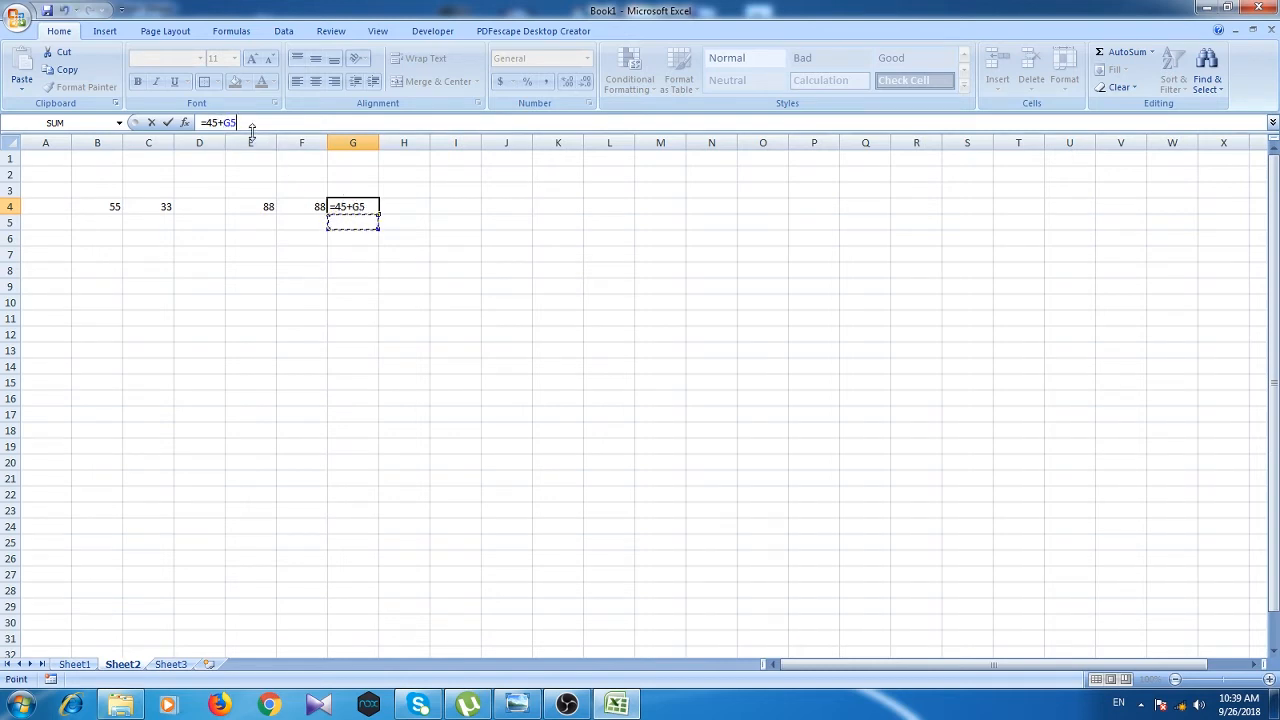
key("BackSpace")
key("BackSpace")
key("BackSpace")
key("BackSpace")
key("BackSpace")
key("BackSpace")
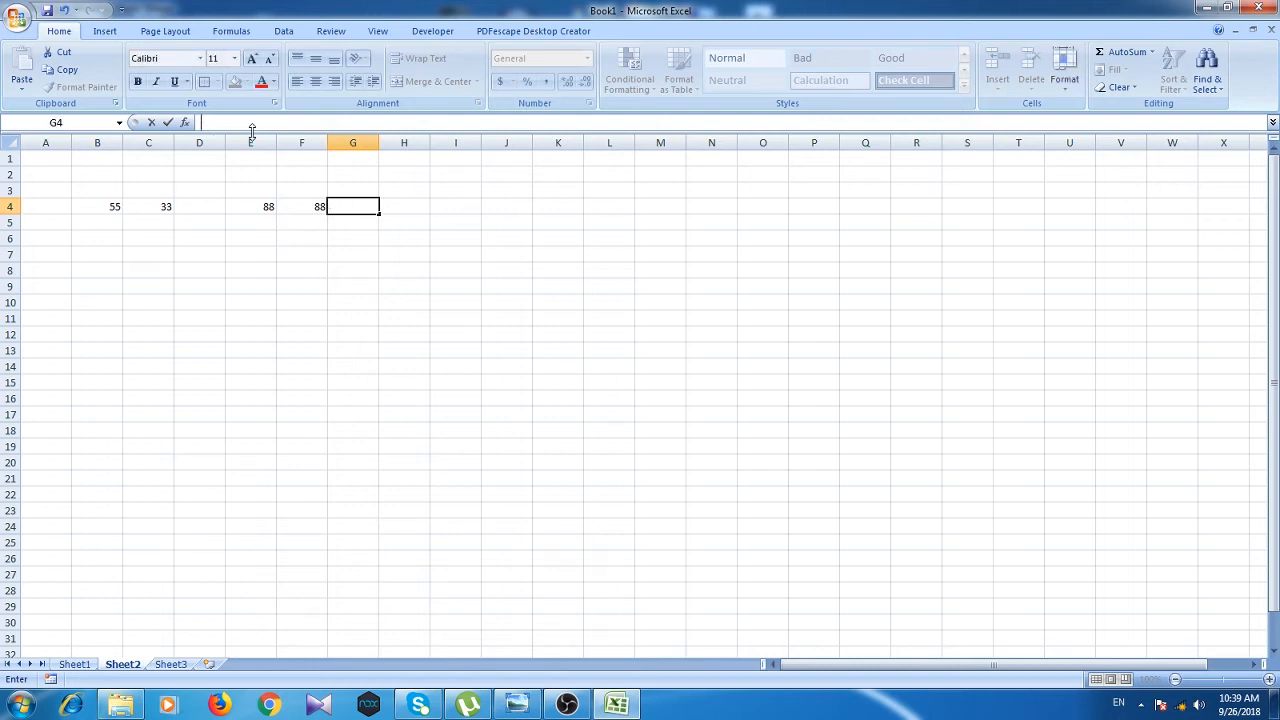
Step: Fill B7:F7 with 45, 45, 45, 32 and 78
left_click(103, 254)
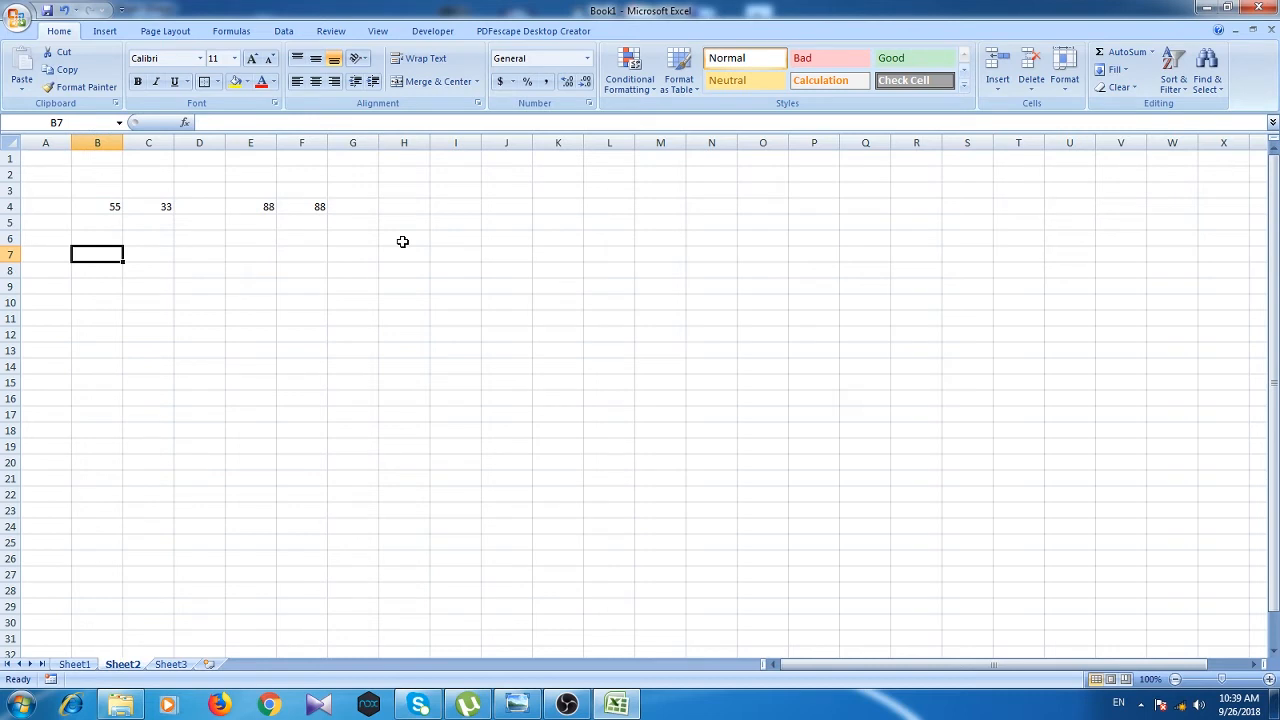
type("45")
key("Tab")
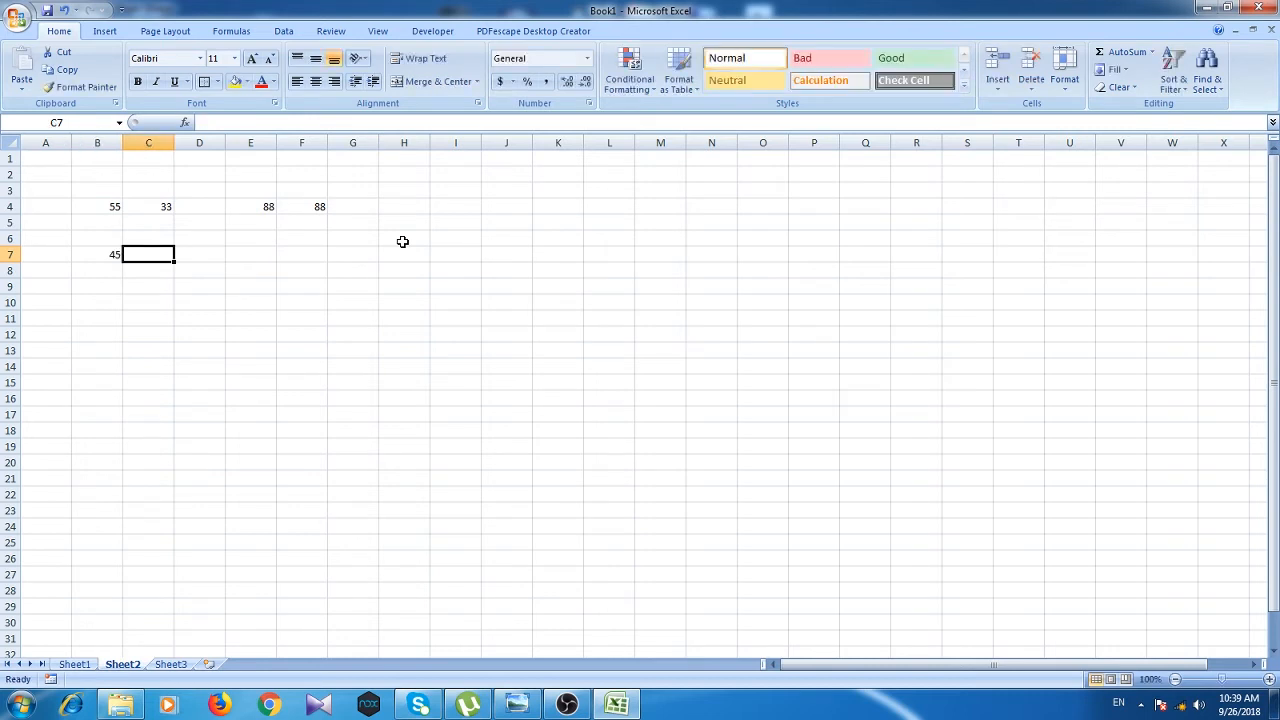
type("45")
key("Tab")
type("45")
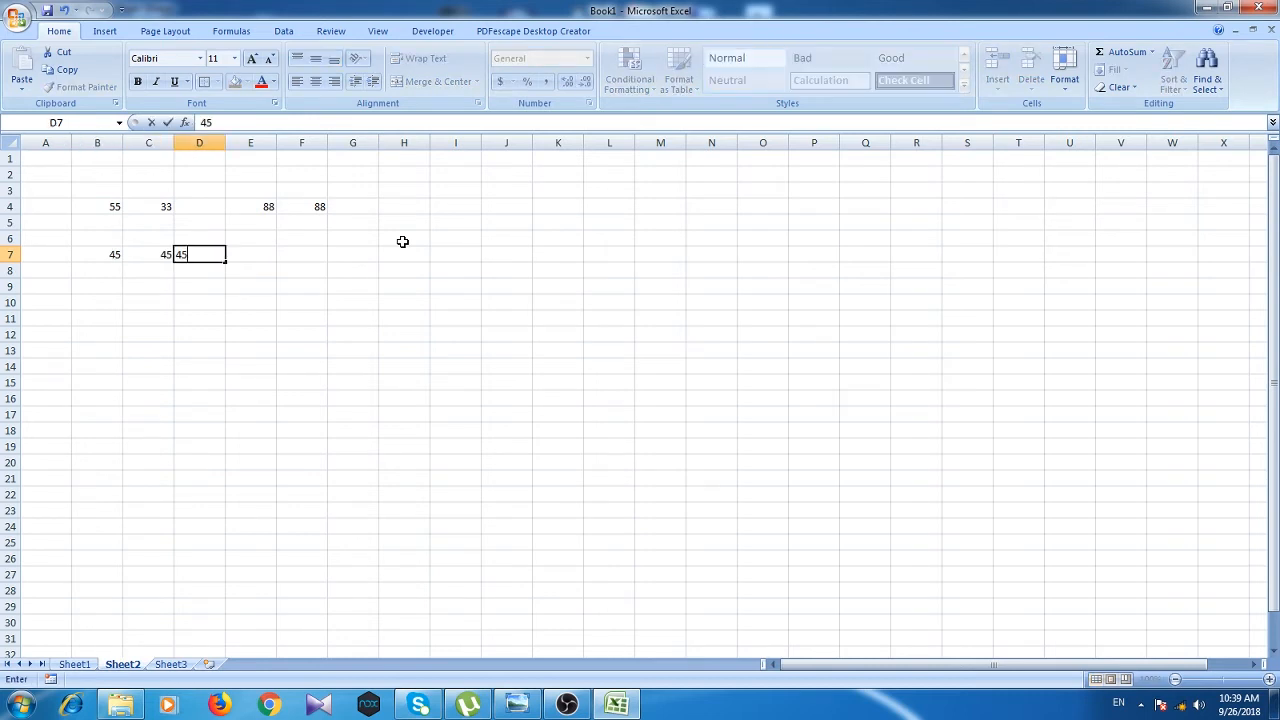
key("Tab")
type("32")
key("Tab")
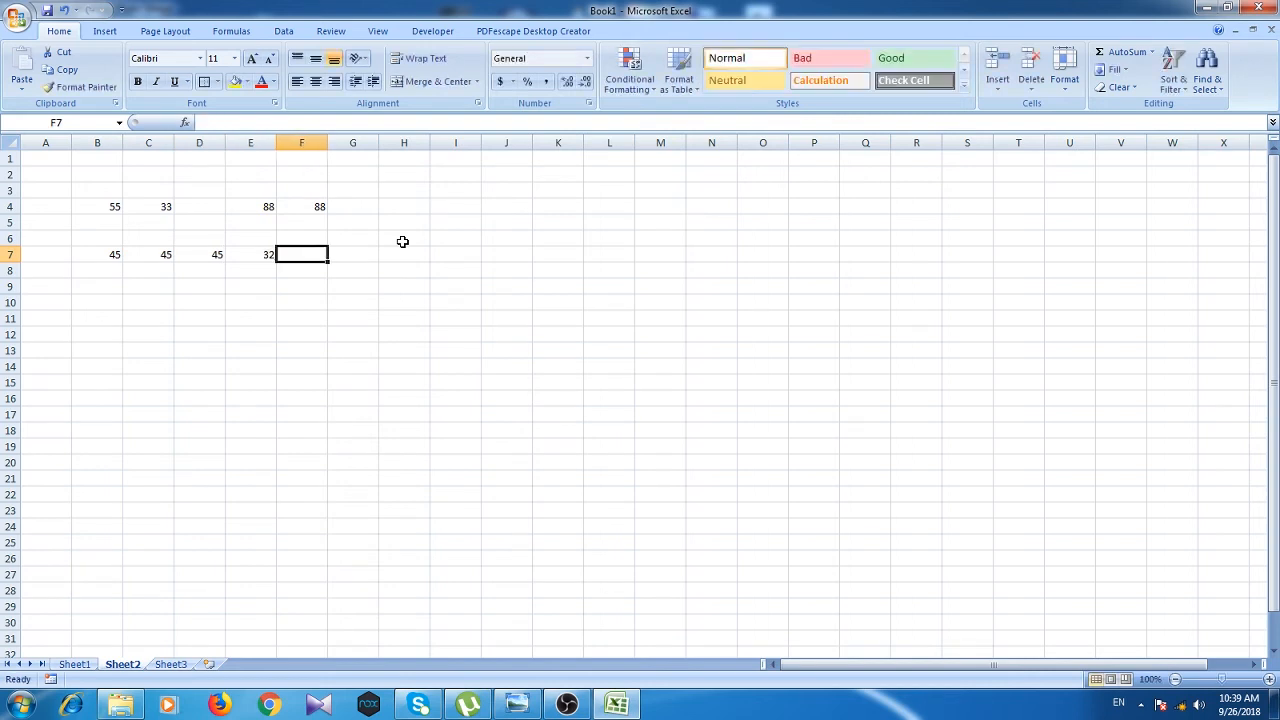
type("78")
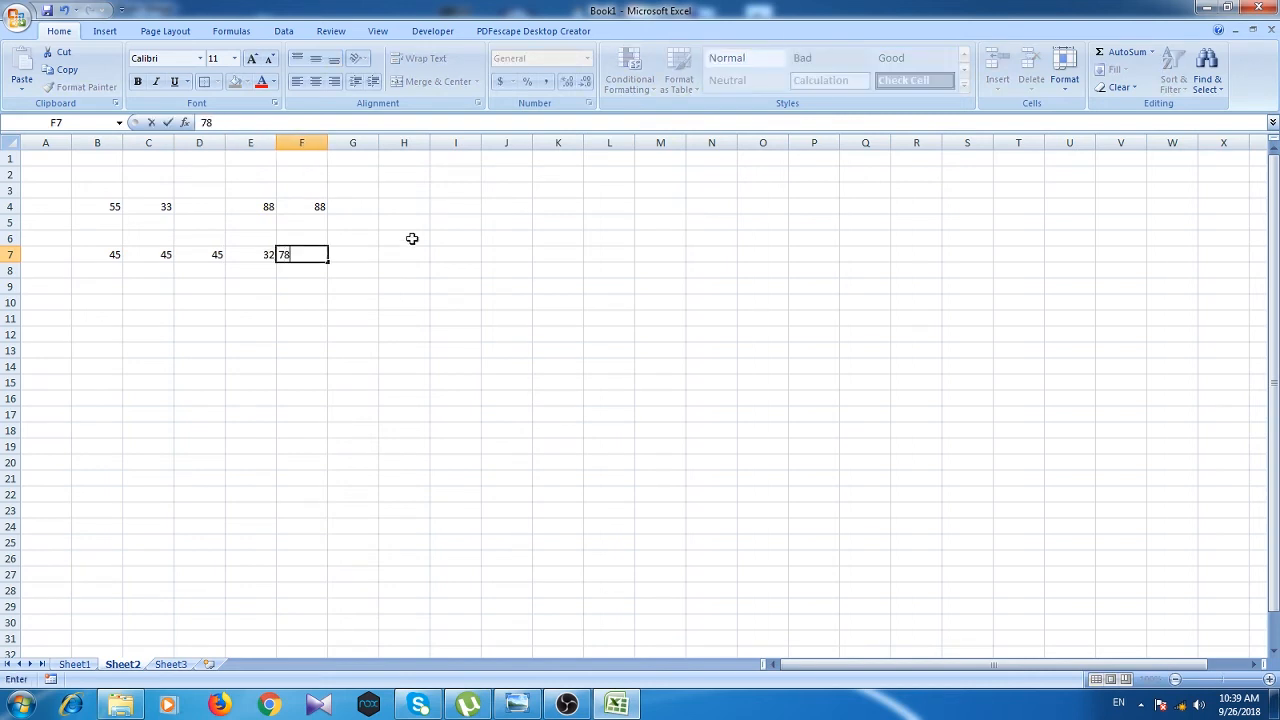
Step: Type the heading 'total' in H6
left_click(384, 245)
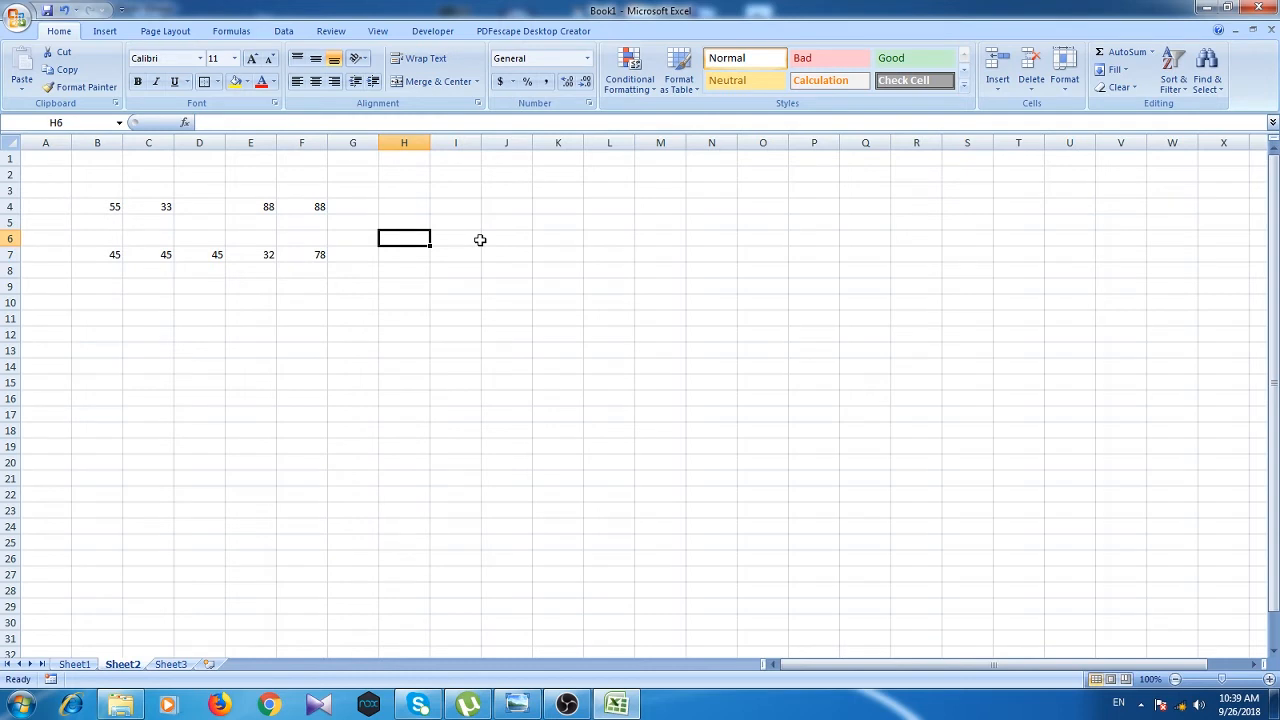
type("tota")
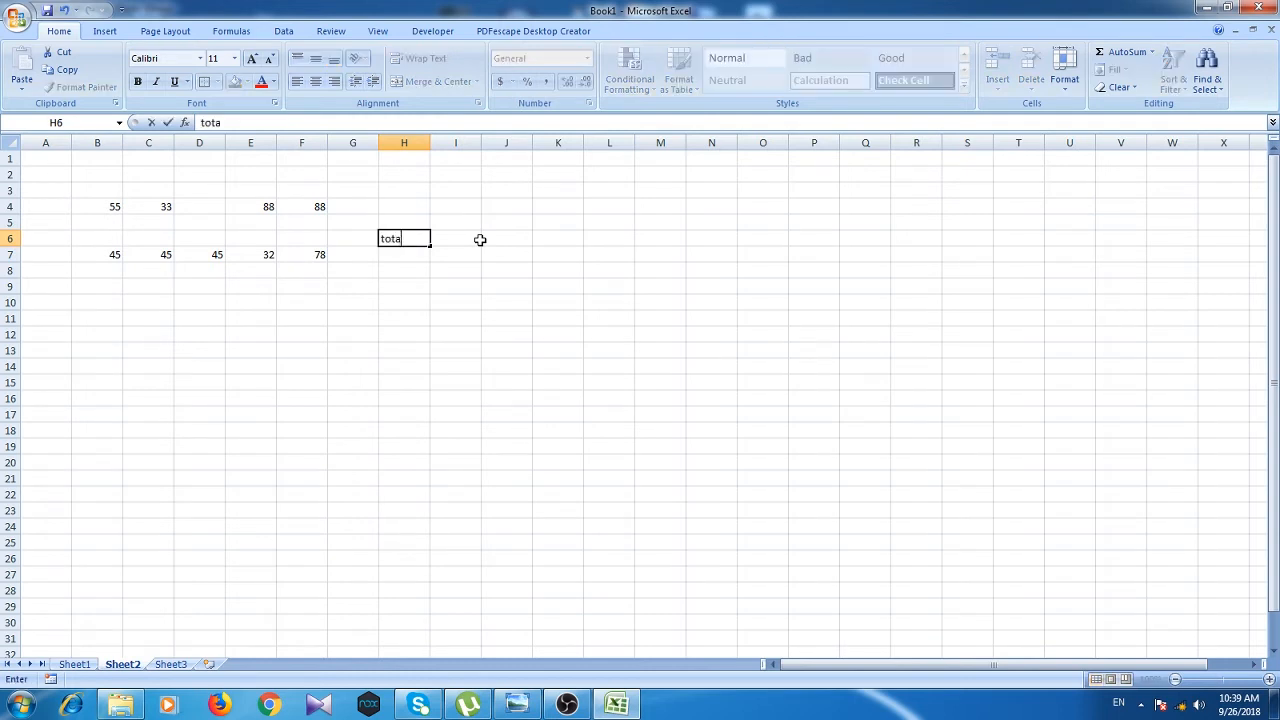
type("l")
left_click(408, 255)
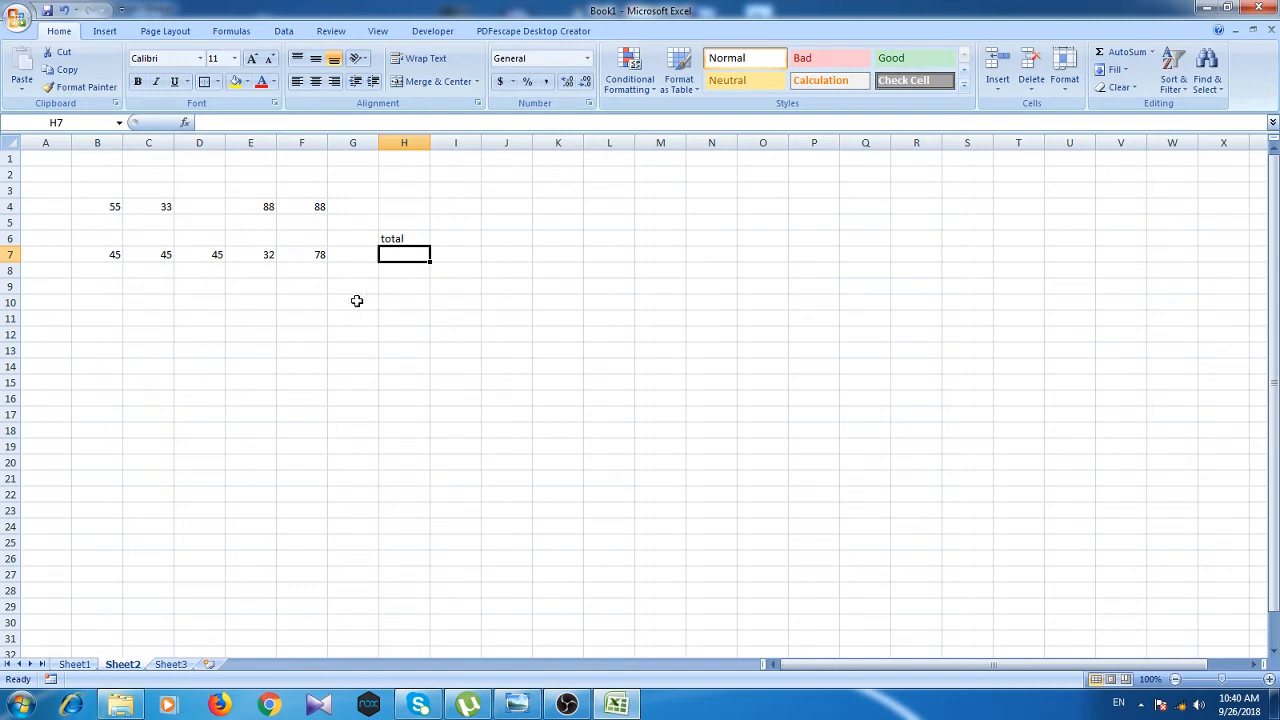
Step: Enter =sum(b7:f7) in H7 to total row 7 as 245
left_click(265, 206)
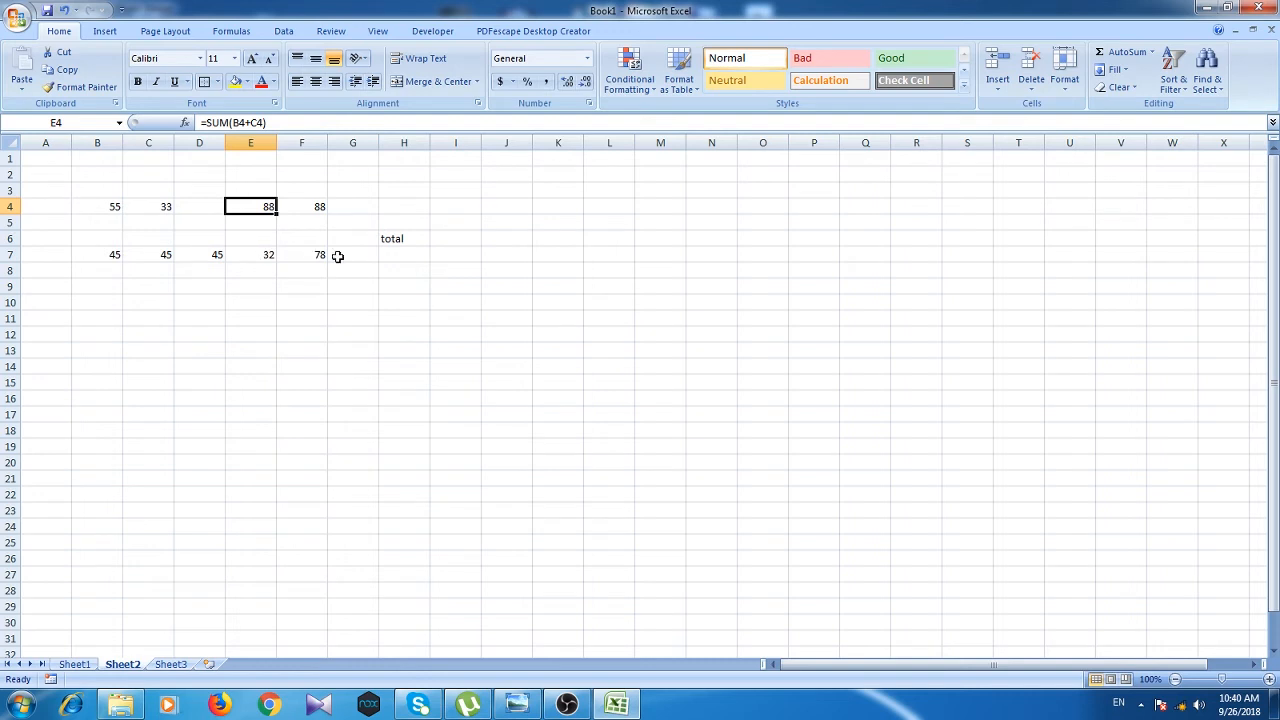
left_click(388, 256)
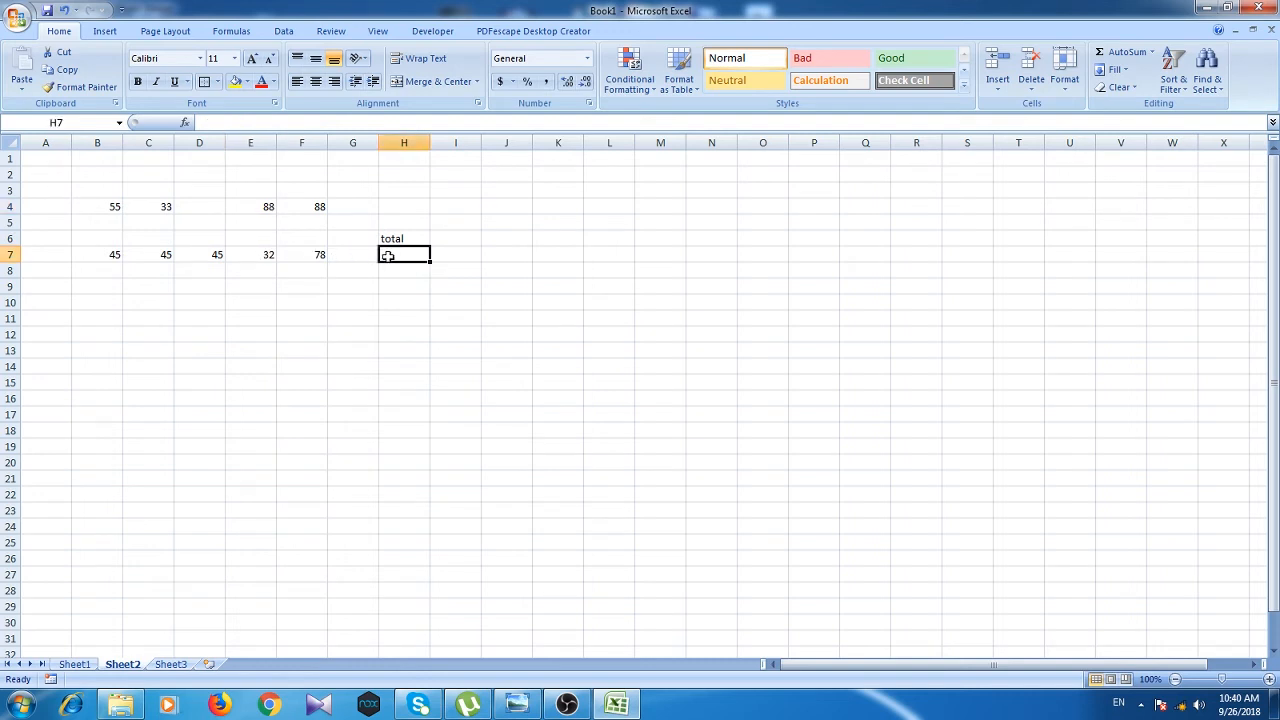
left_click(266, 206)
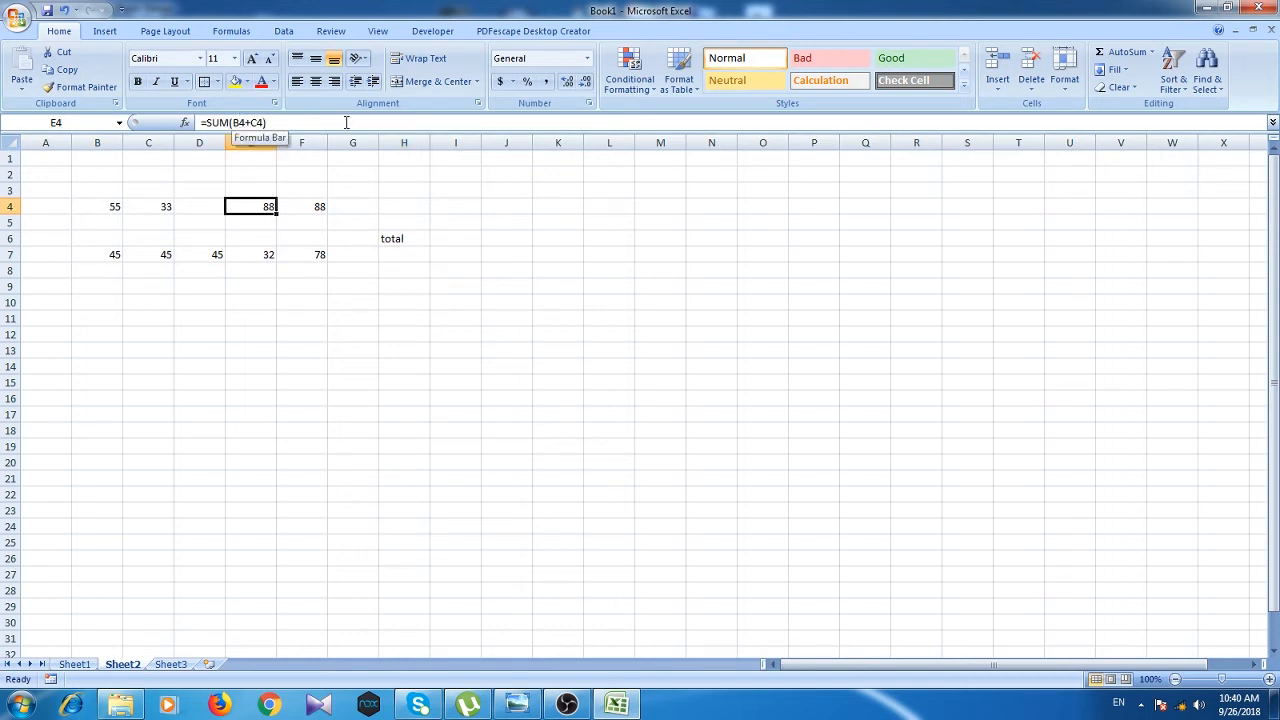
left_click(393, 258)
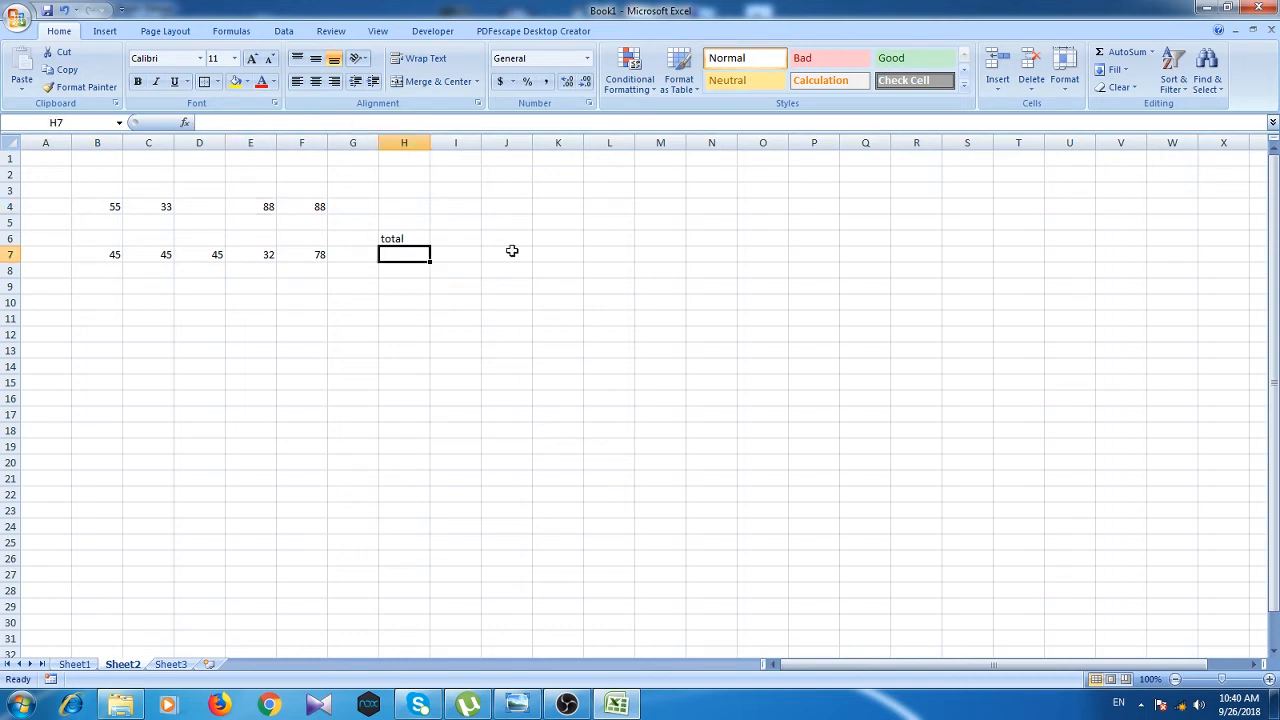
type("=s")
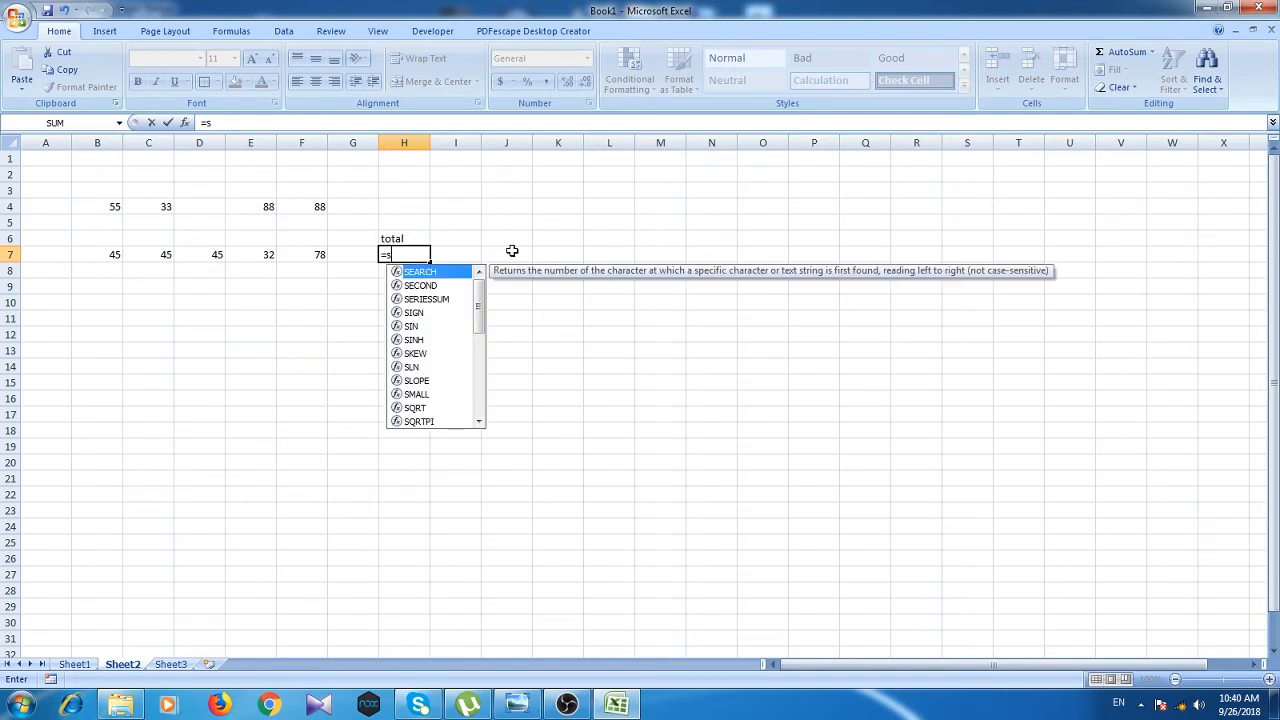
type("um")
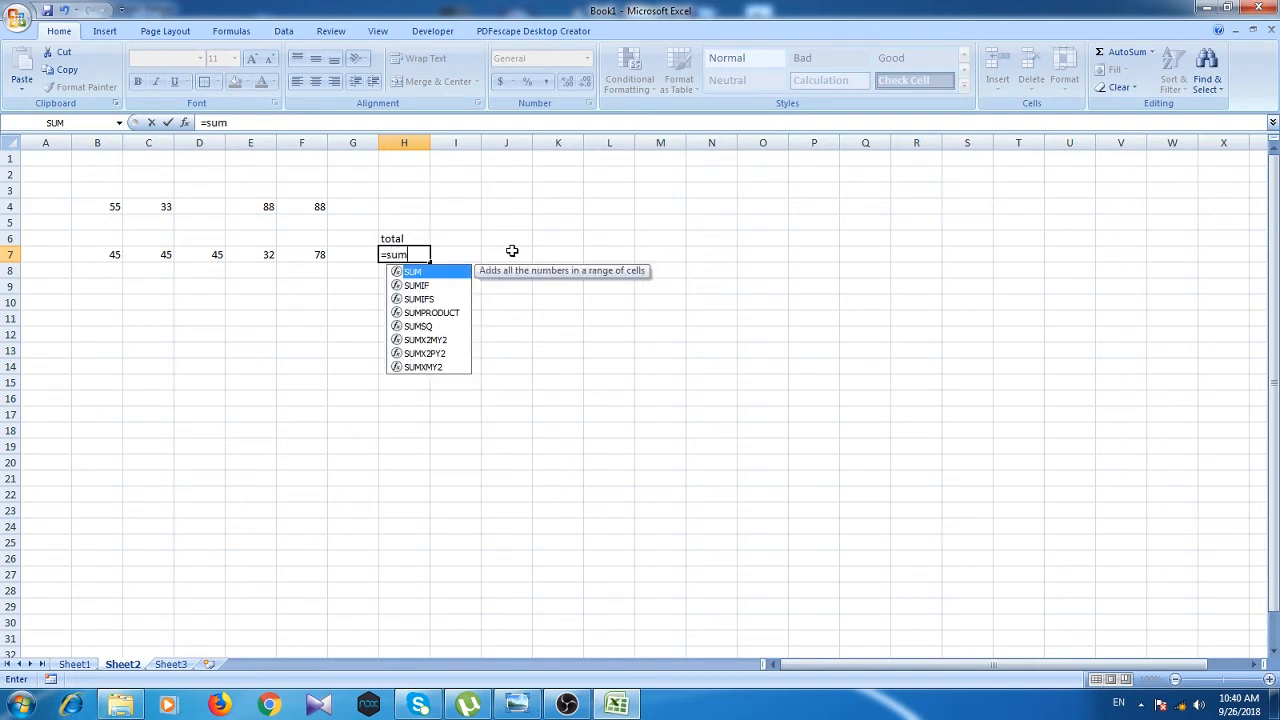
type("(")
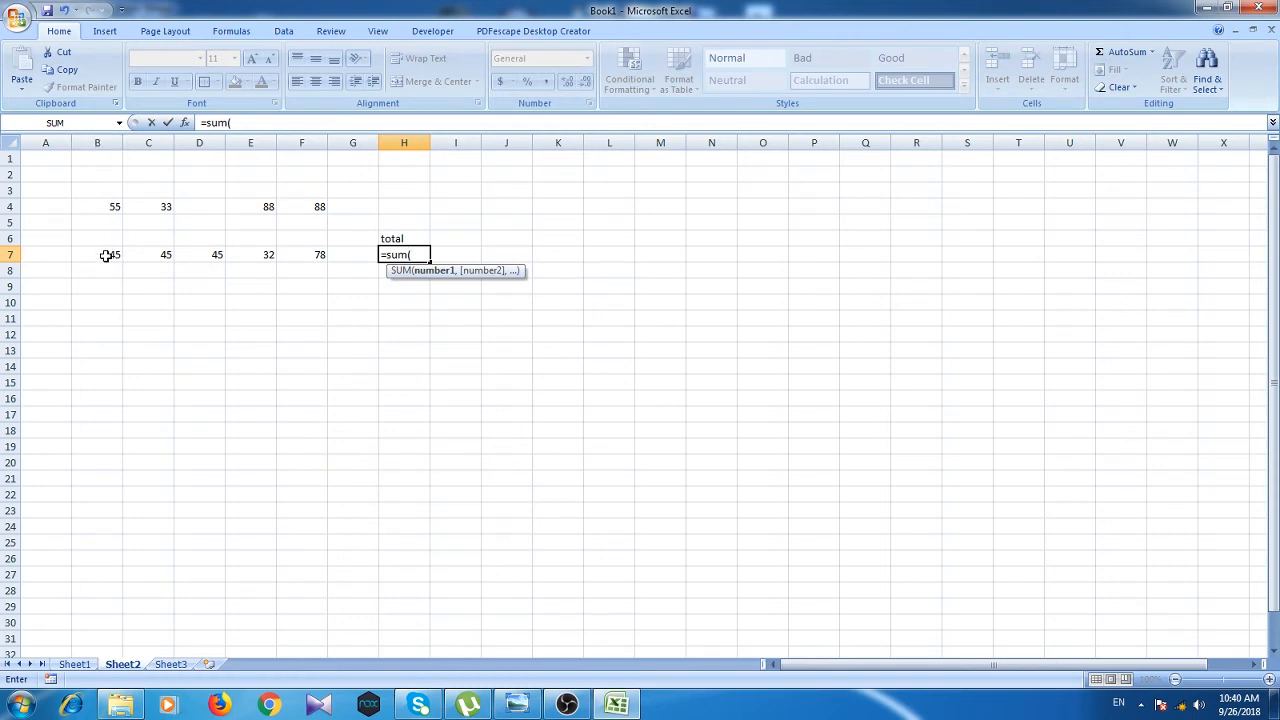
type("b7:")
type("f7")
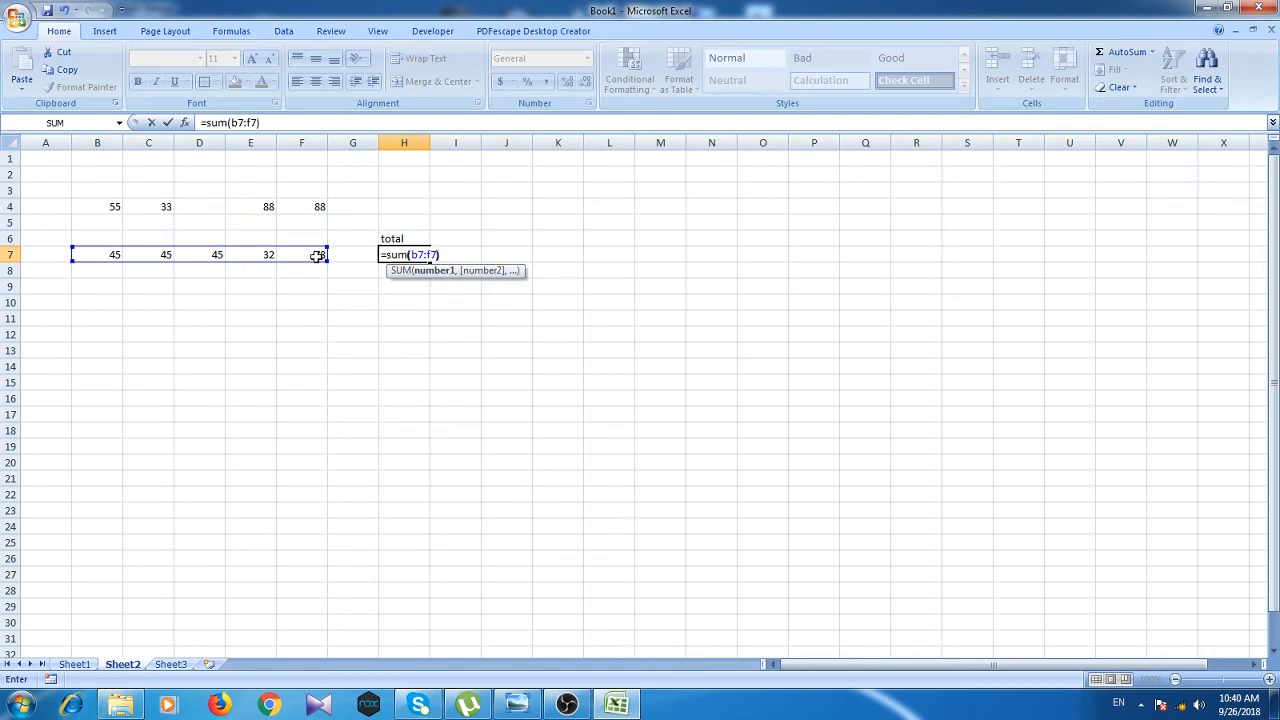
key("Return")
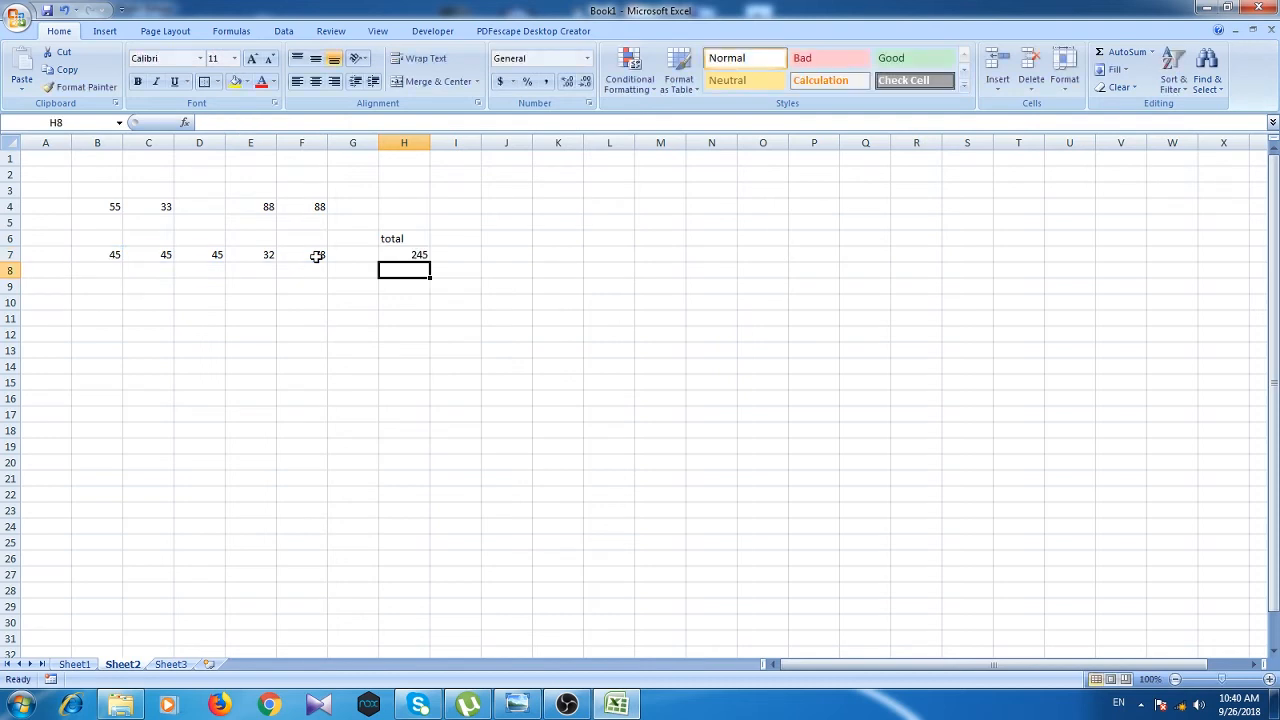
left_click(410, 256)
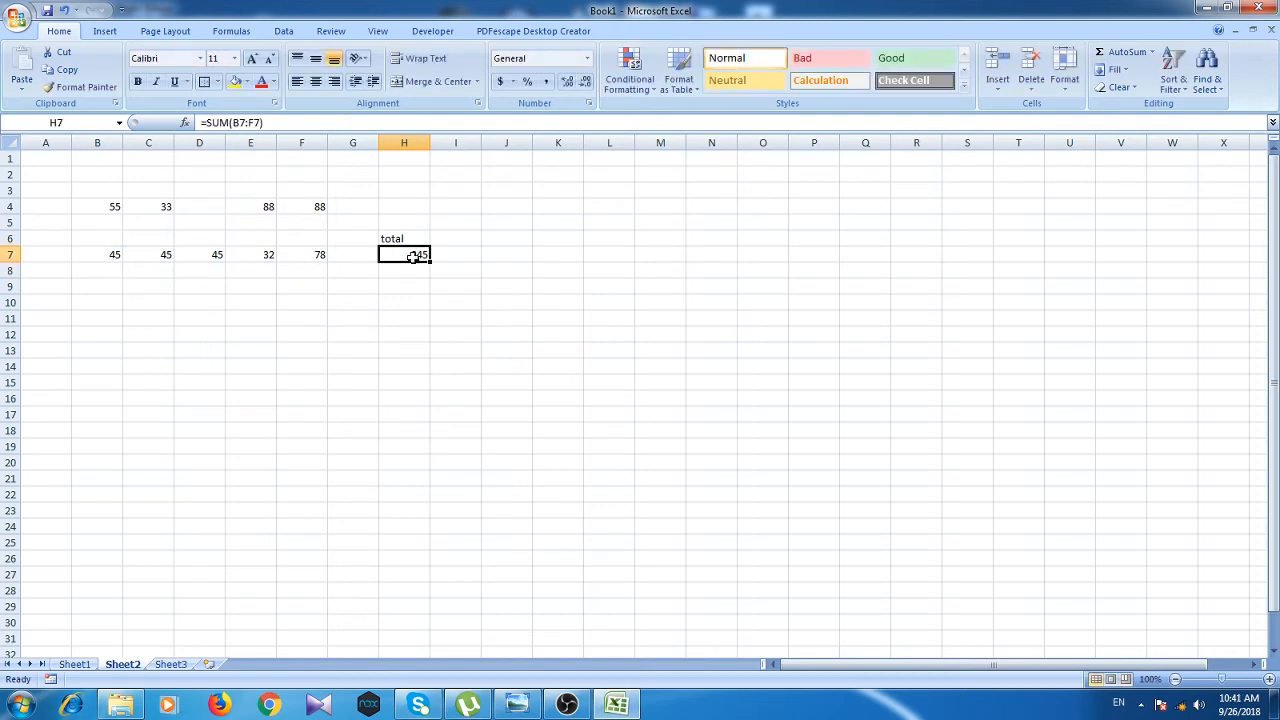
left_click(245, 122)
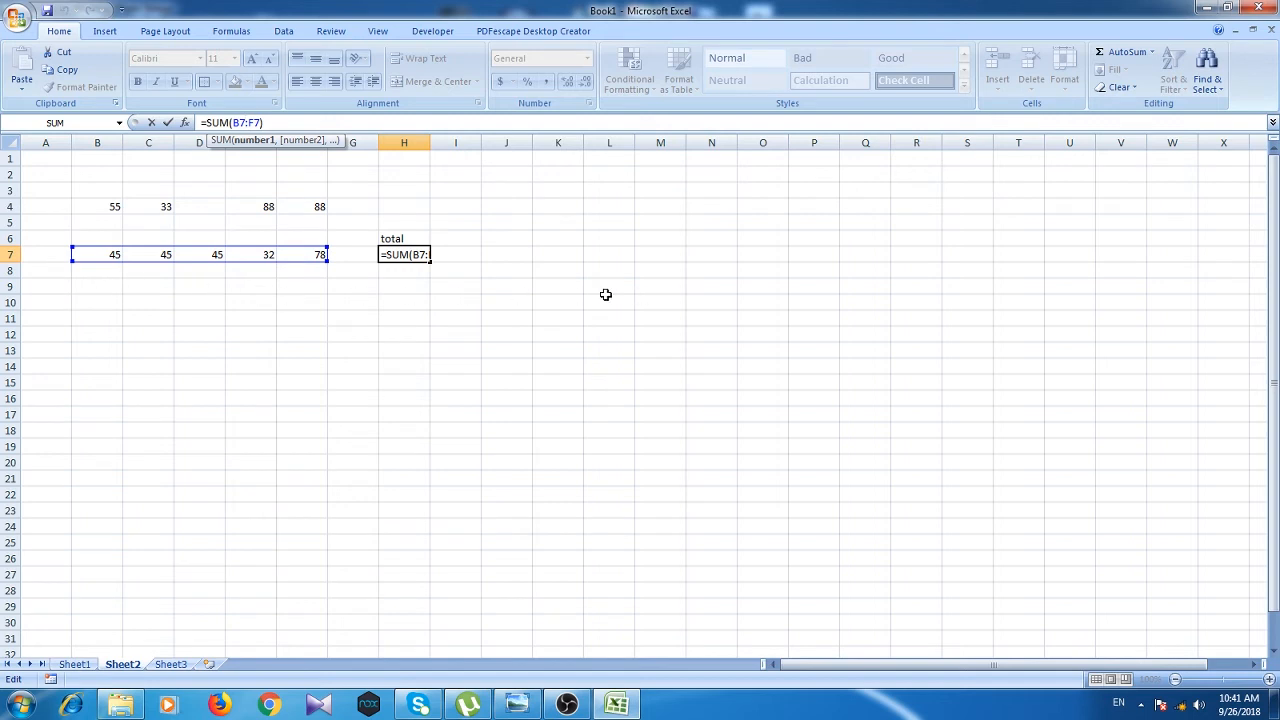
left_click(246, 122)
left_click(304, 122)
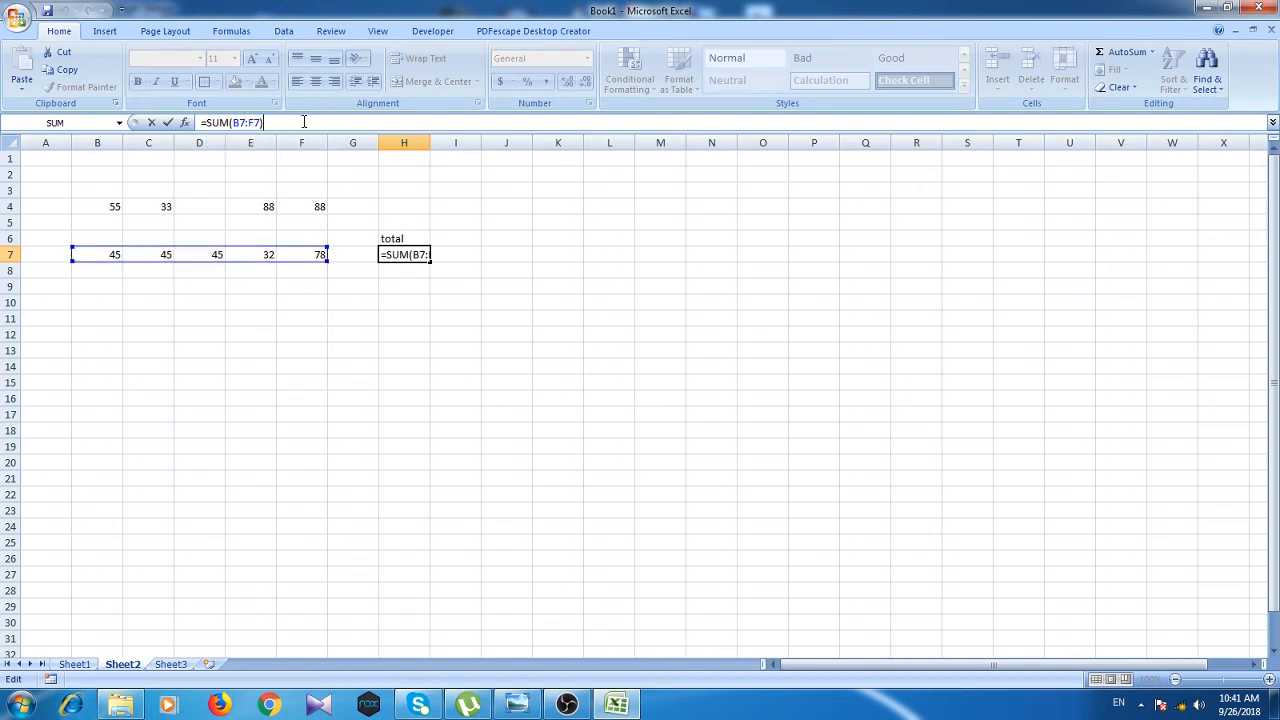
key("Return")
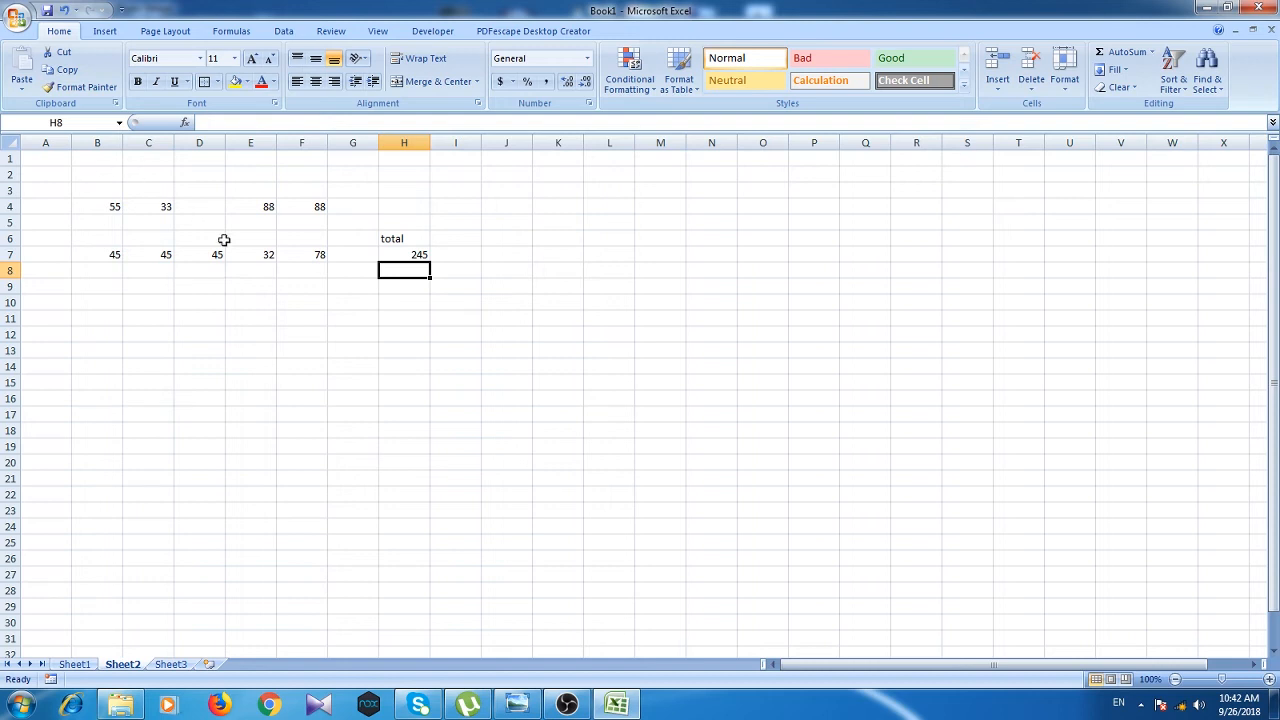
Step: Enter 400 in B9 and 75 in C9
left_click(397, 254)
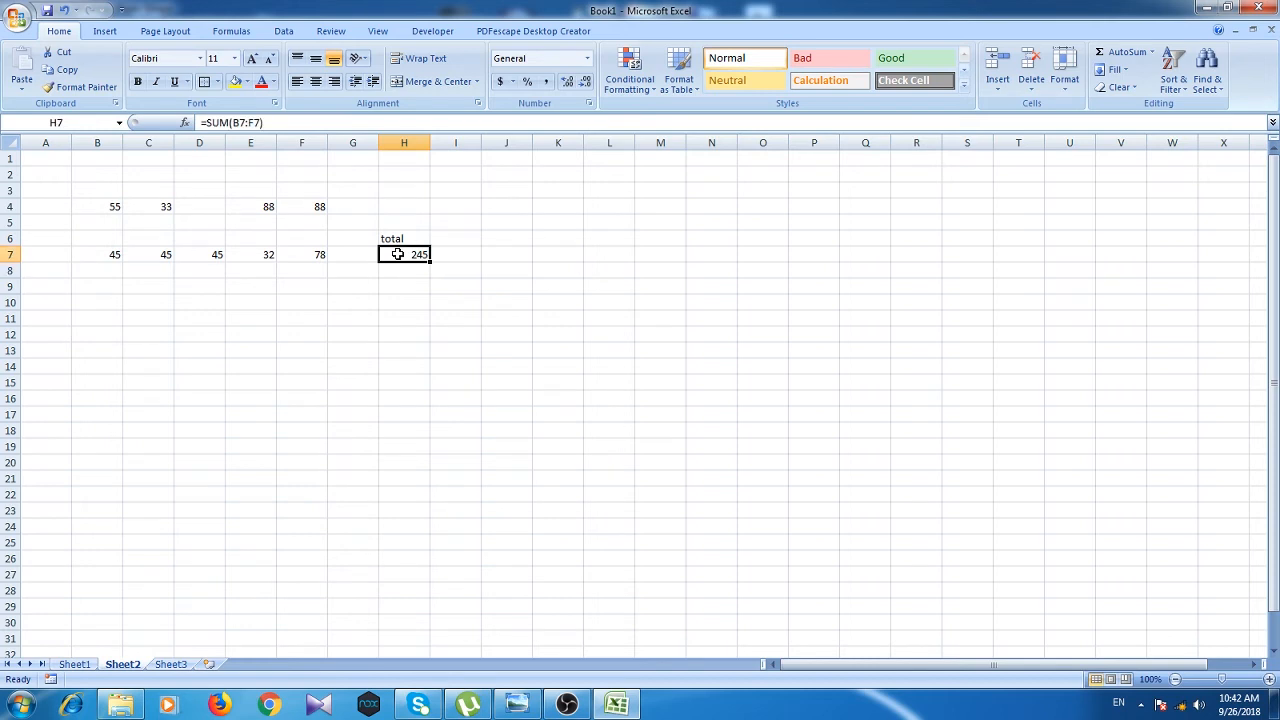
left_click(112, 287)
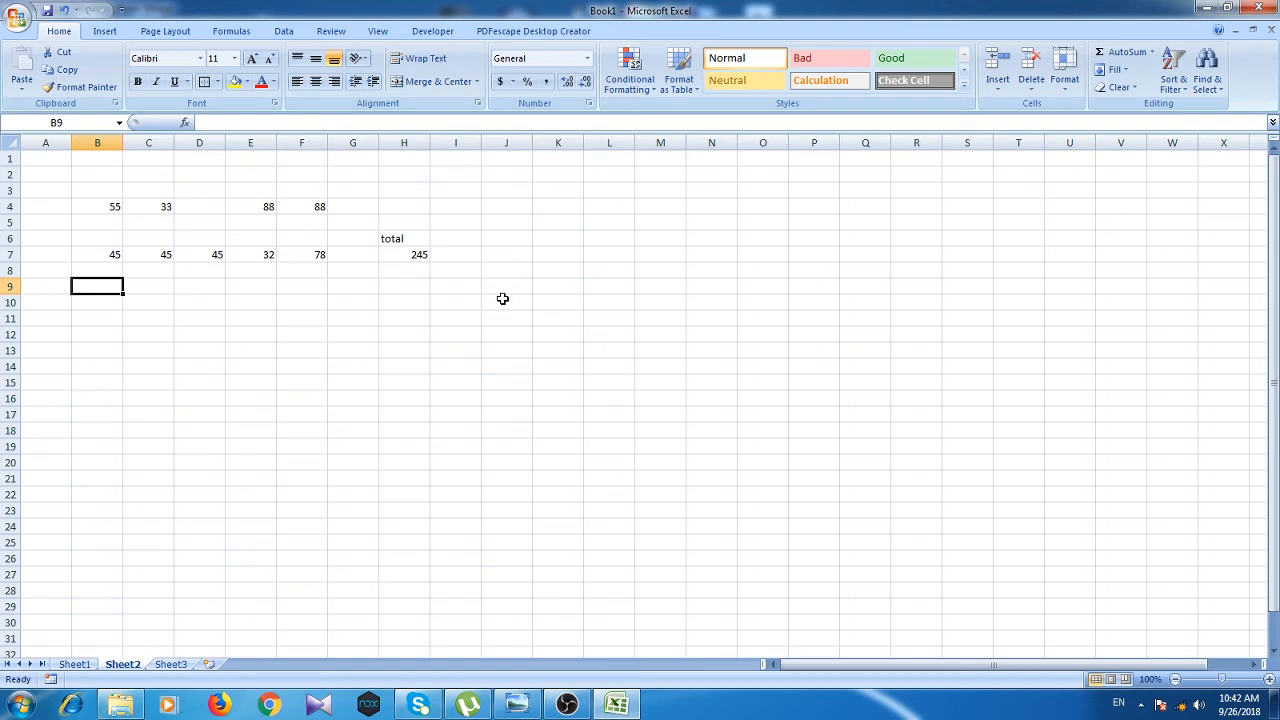
type("400")
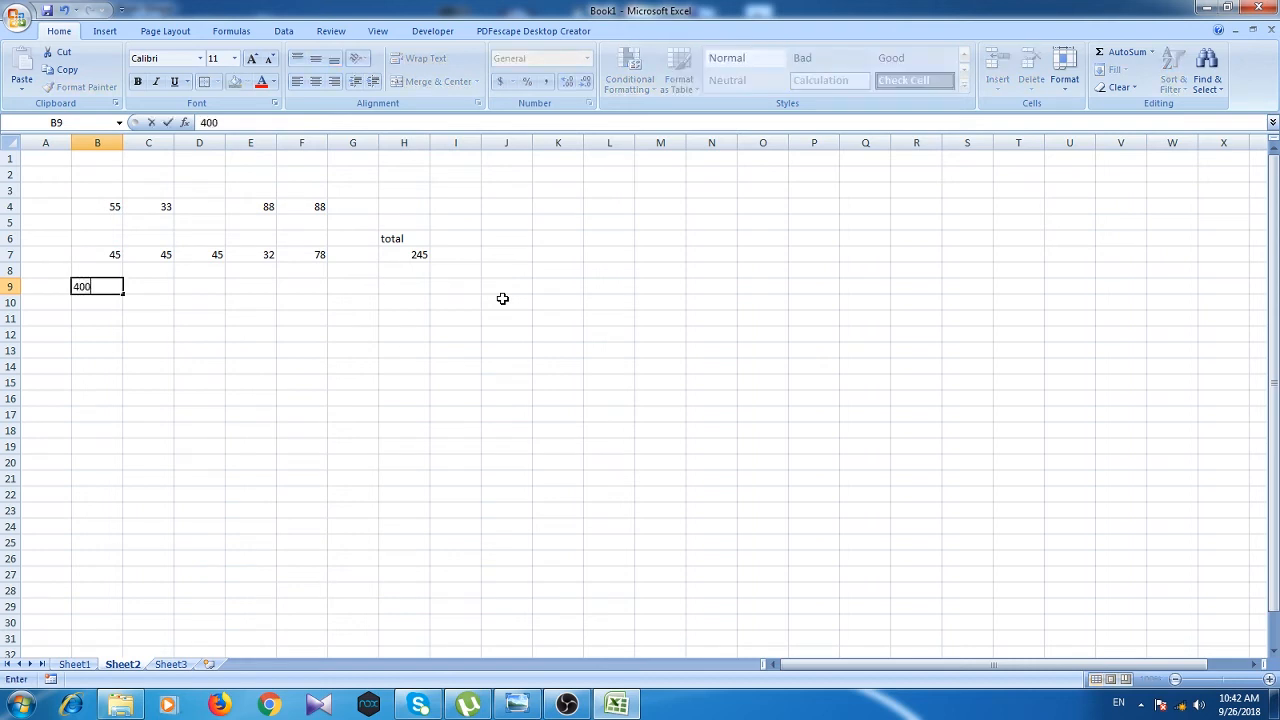
left_click(162, 291)
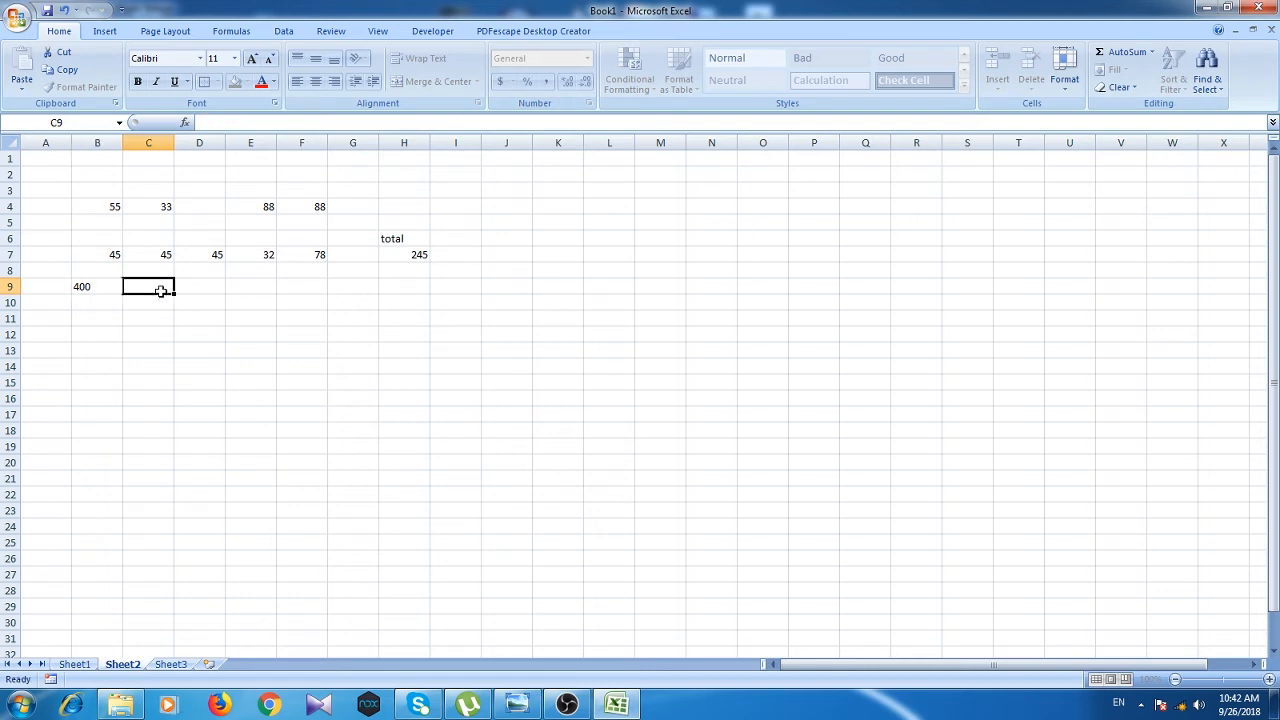
type("75")
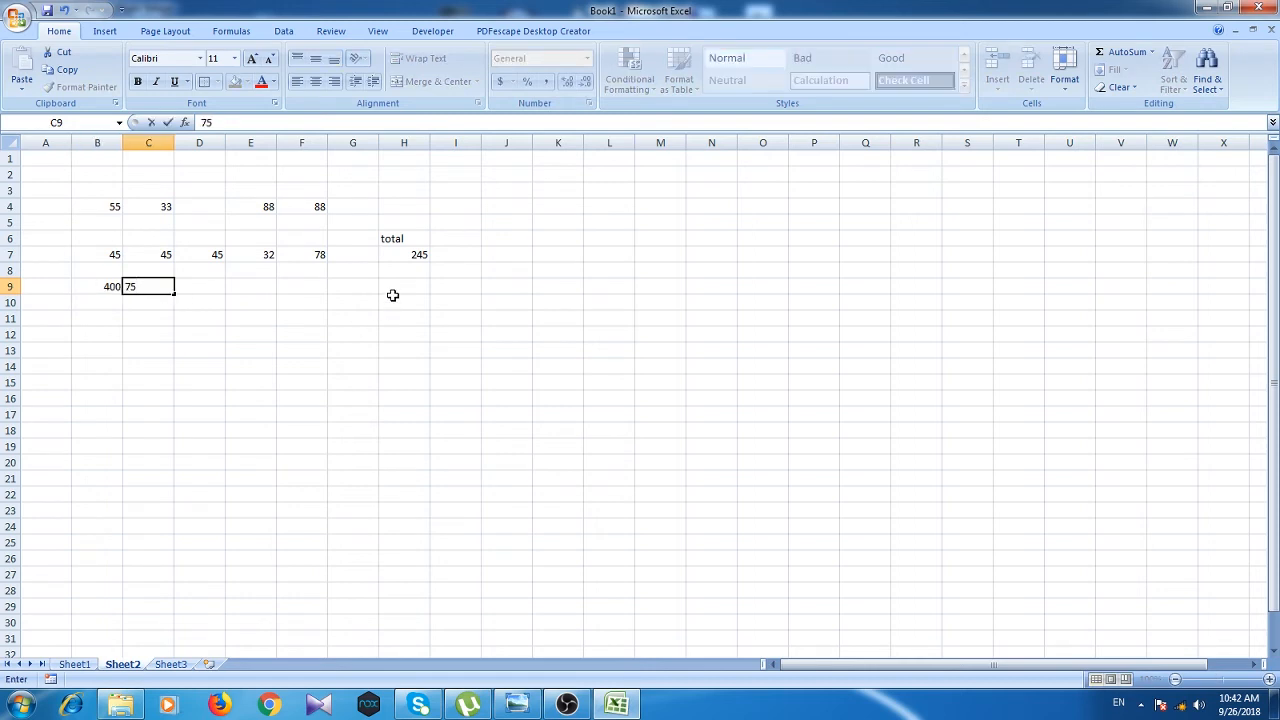
Step: Put =sum(b9-c9) in H9 so it shows 325
left_click(397, 287)
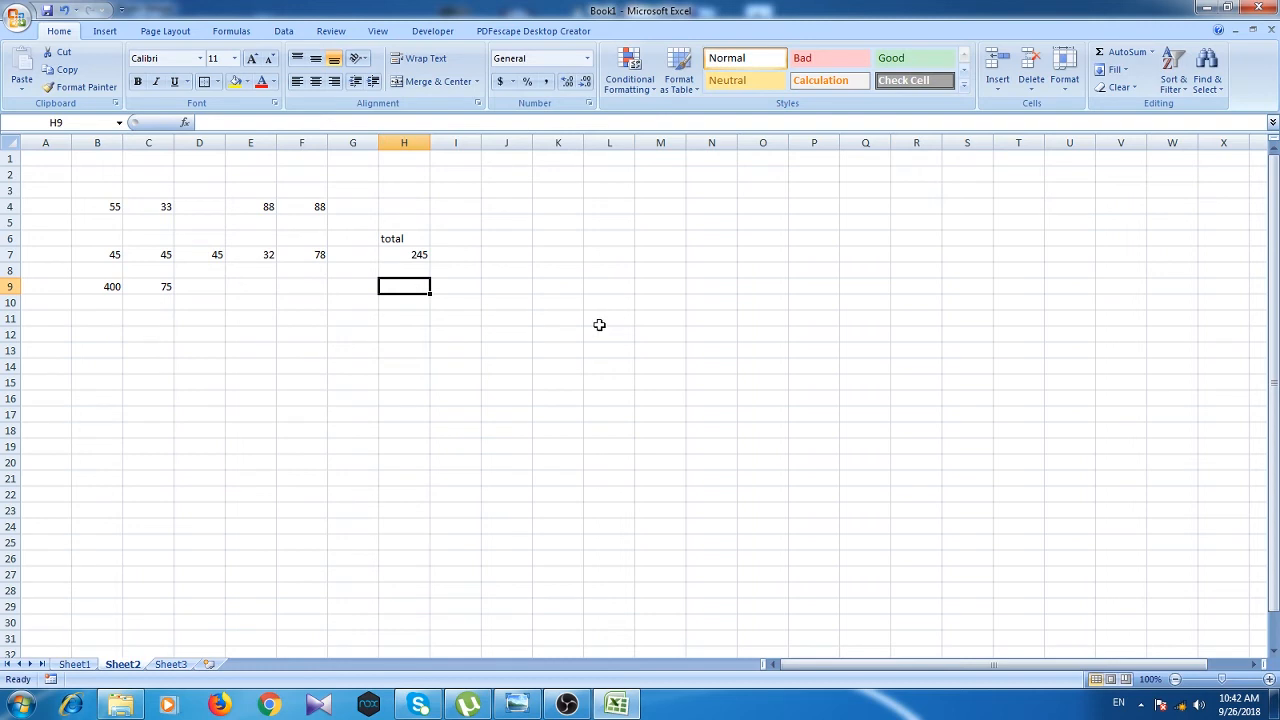
type("=sum")
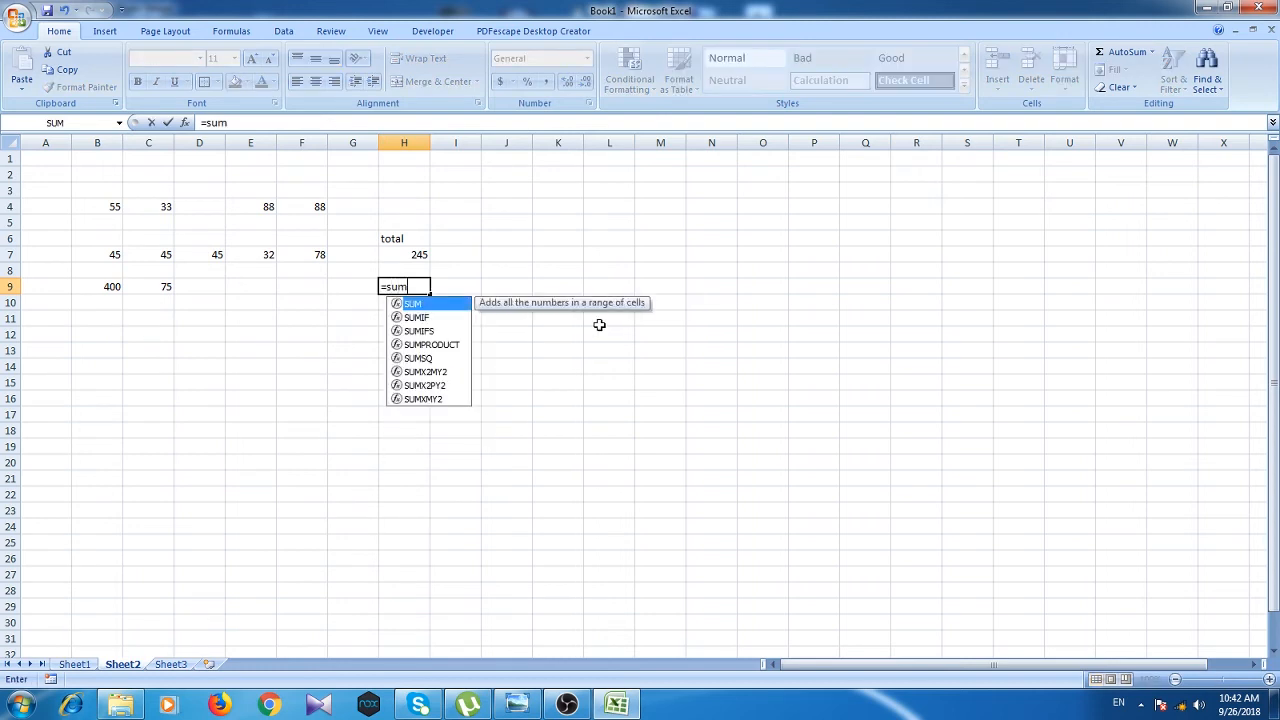
type("(")
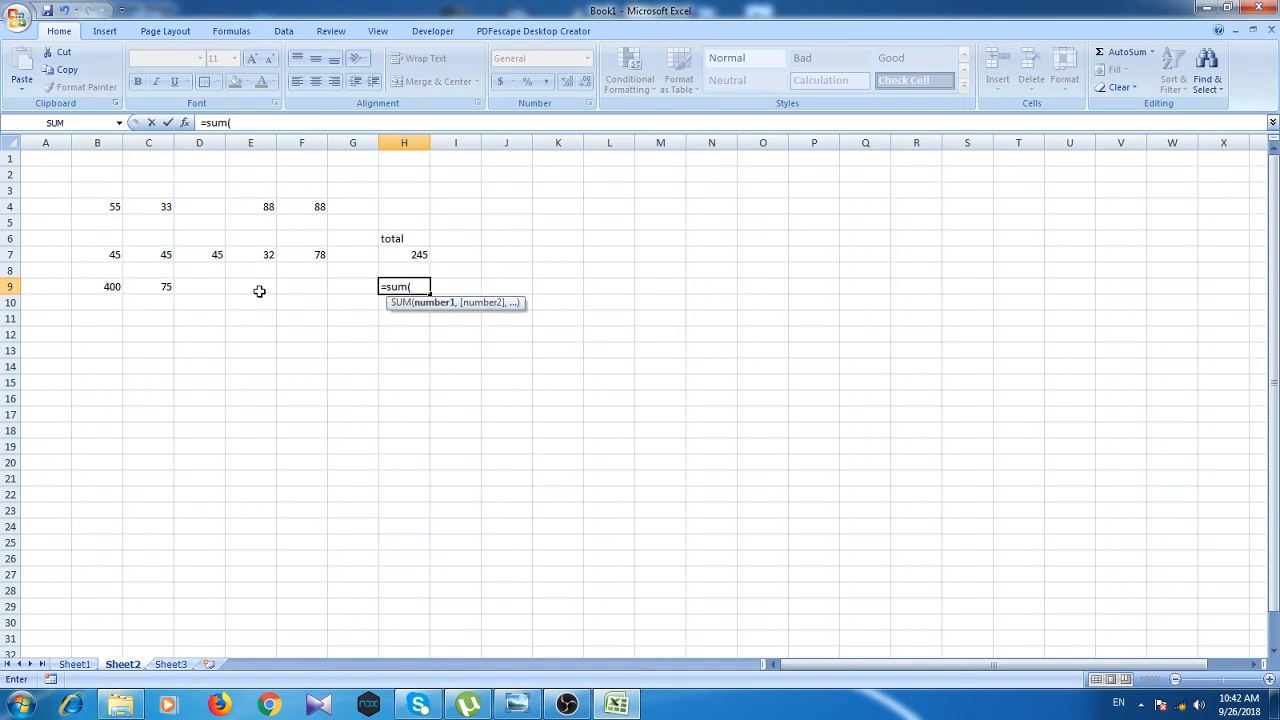
type("b9")
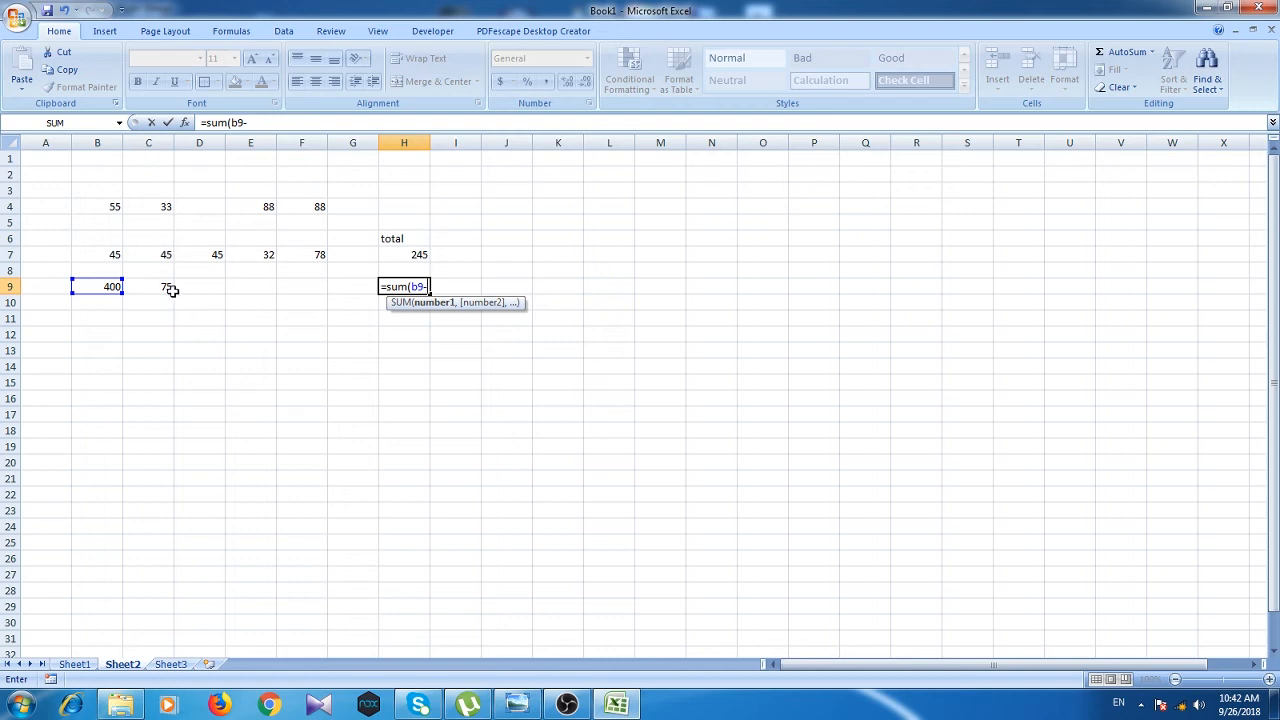
type("-c9)")
key("Return")
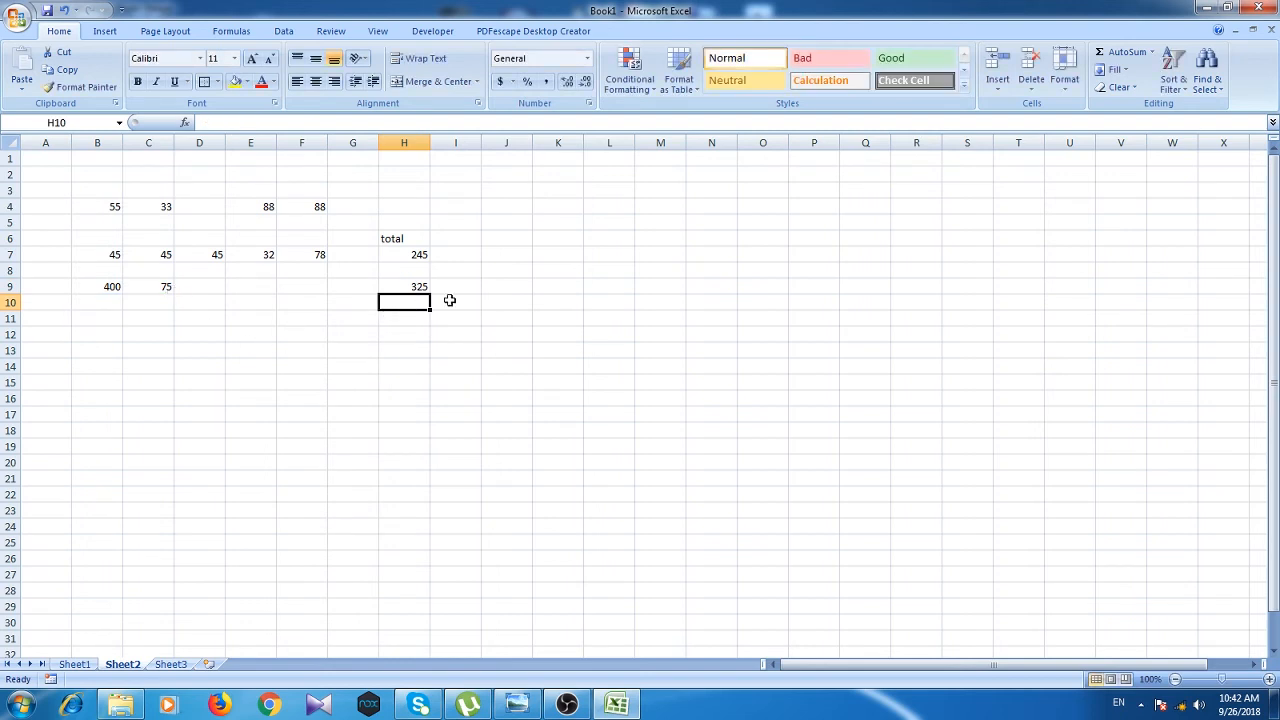
Step: Enter 45 in B11 and 5 in C11, then begin the =sum(b11* formula in H11
left_click(106, 318)
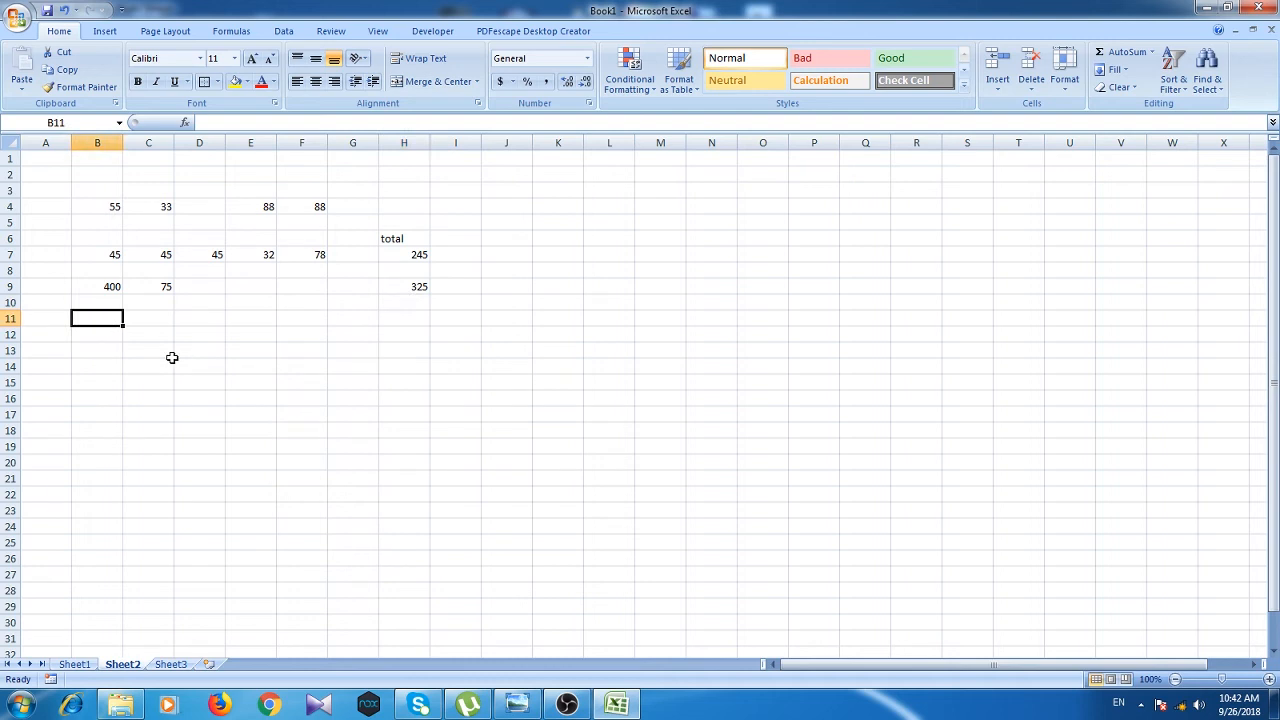
type("45")
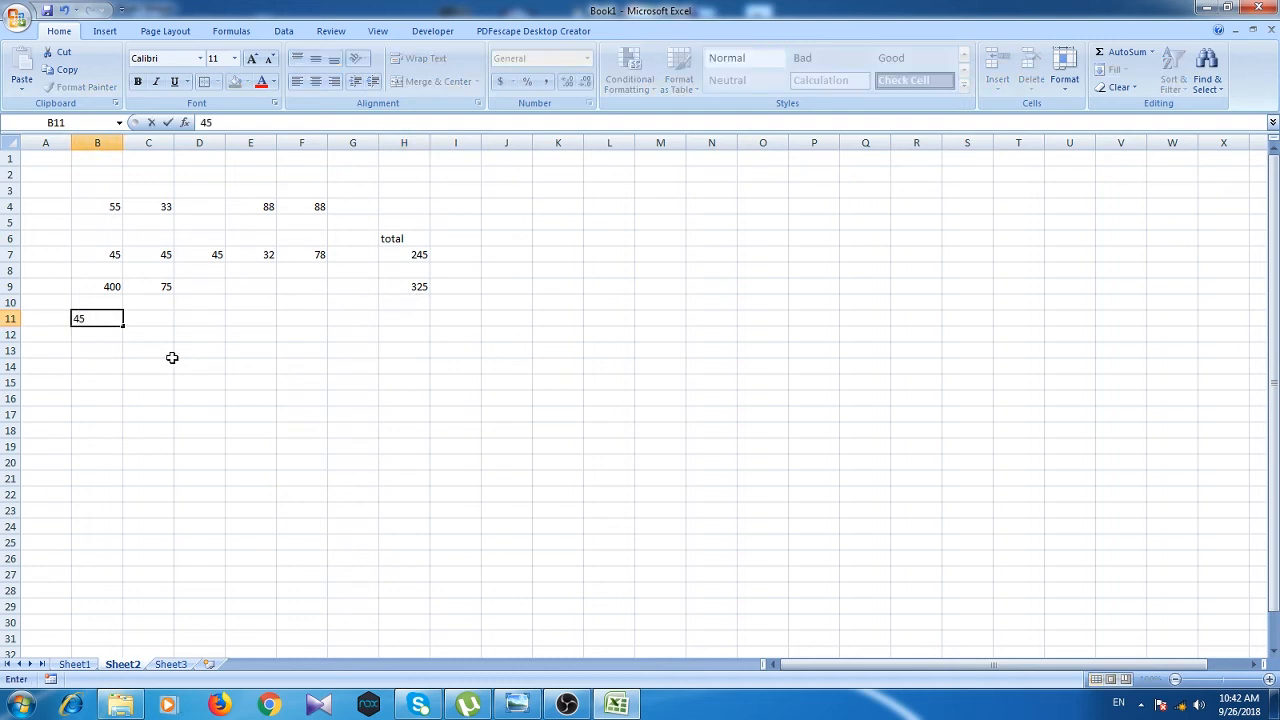
left_click(168, 322)
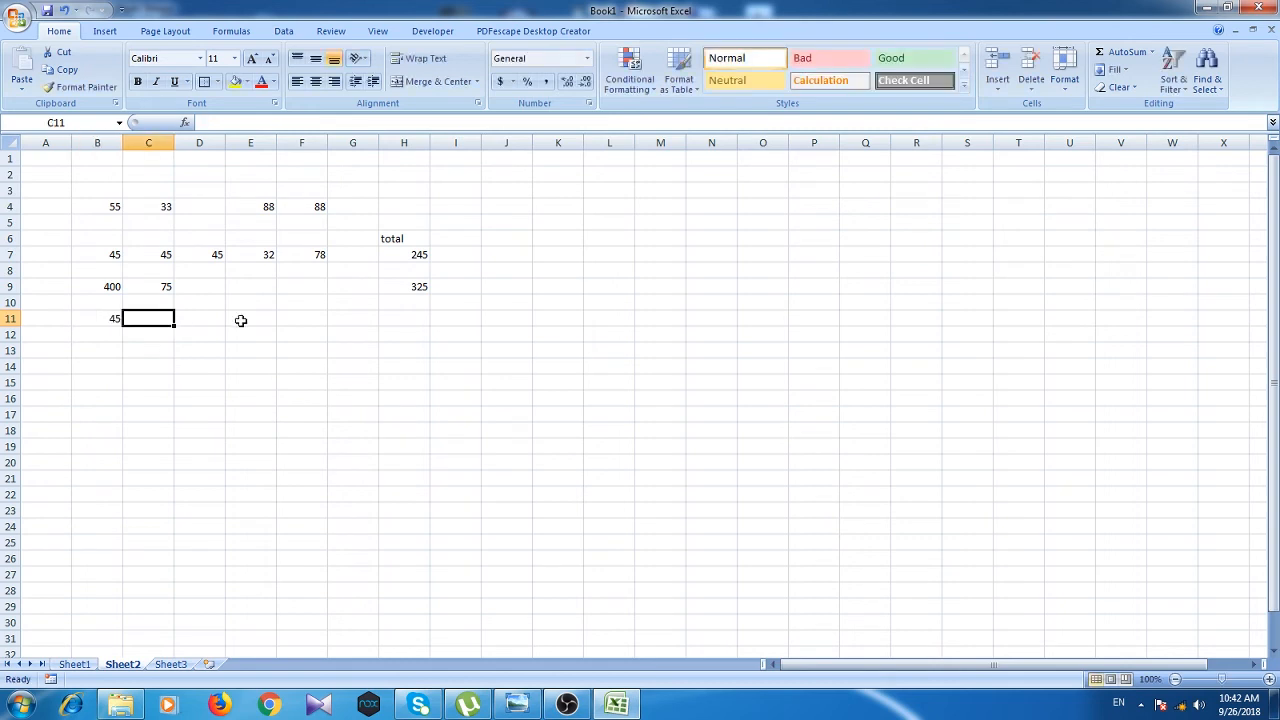
type("5")
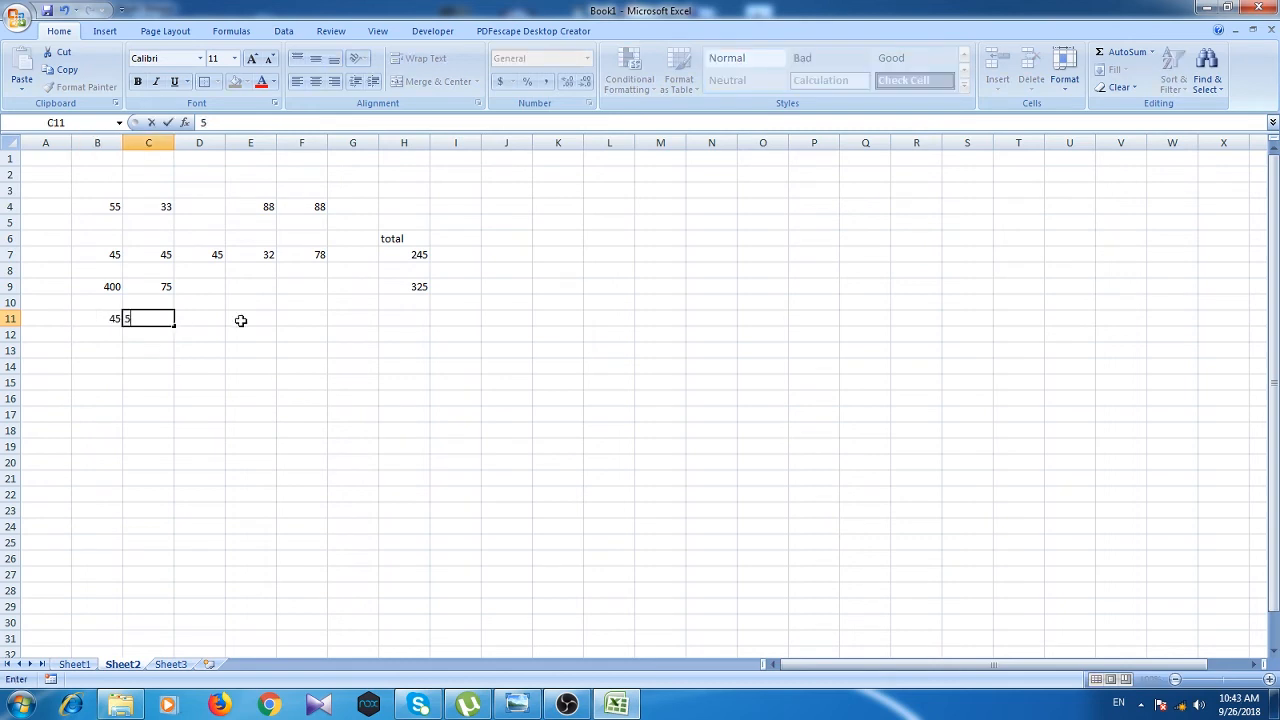
left_click(403, 320)
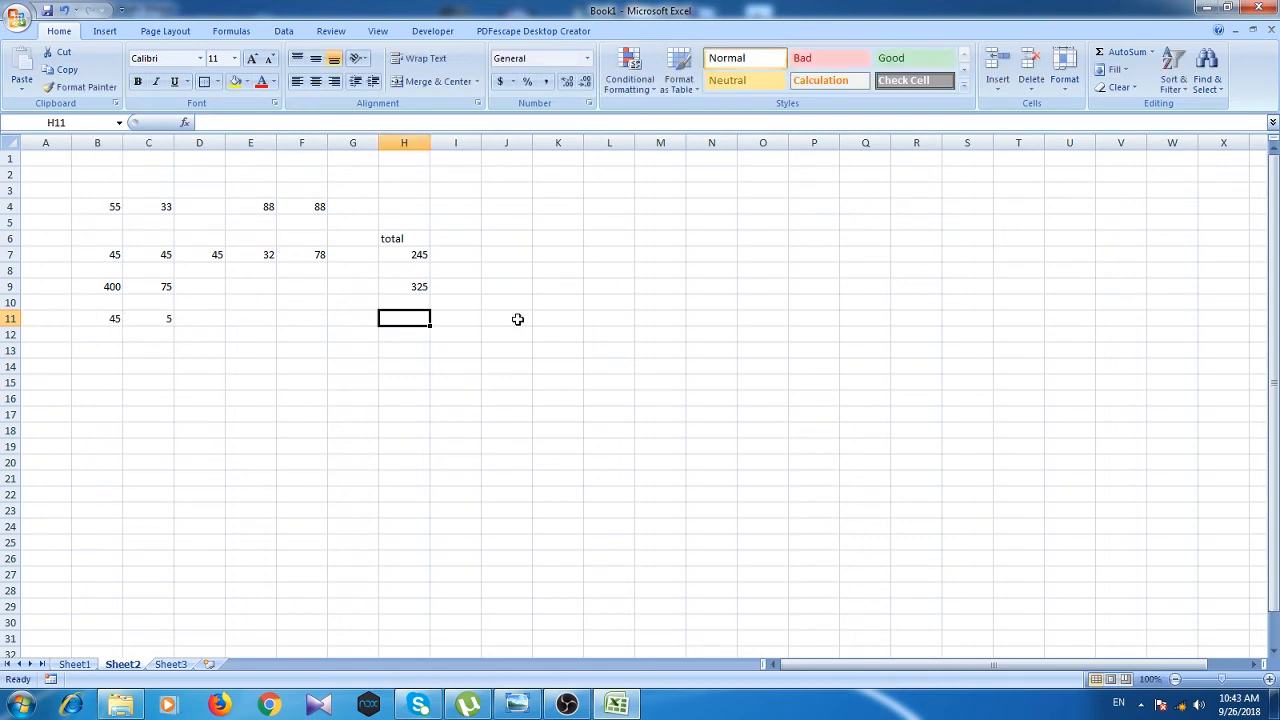
type("=sum")
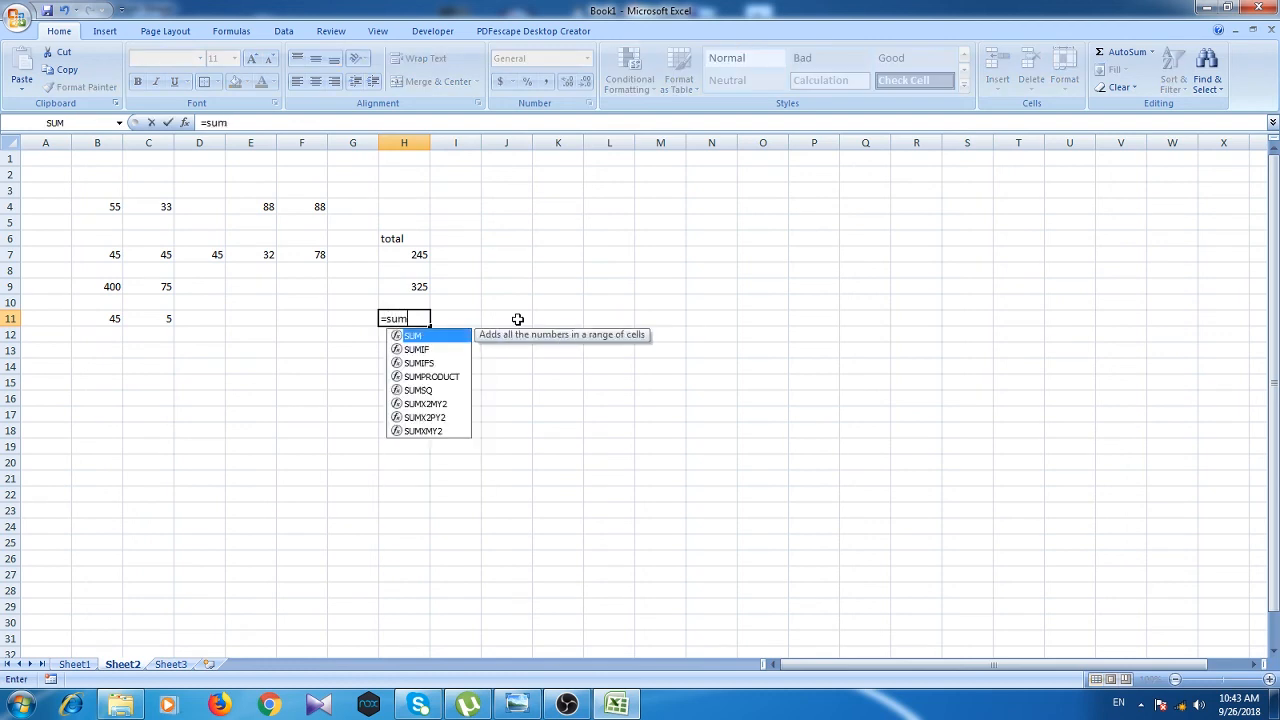
type("(")
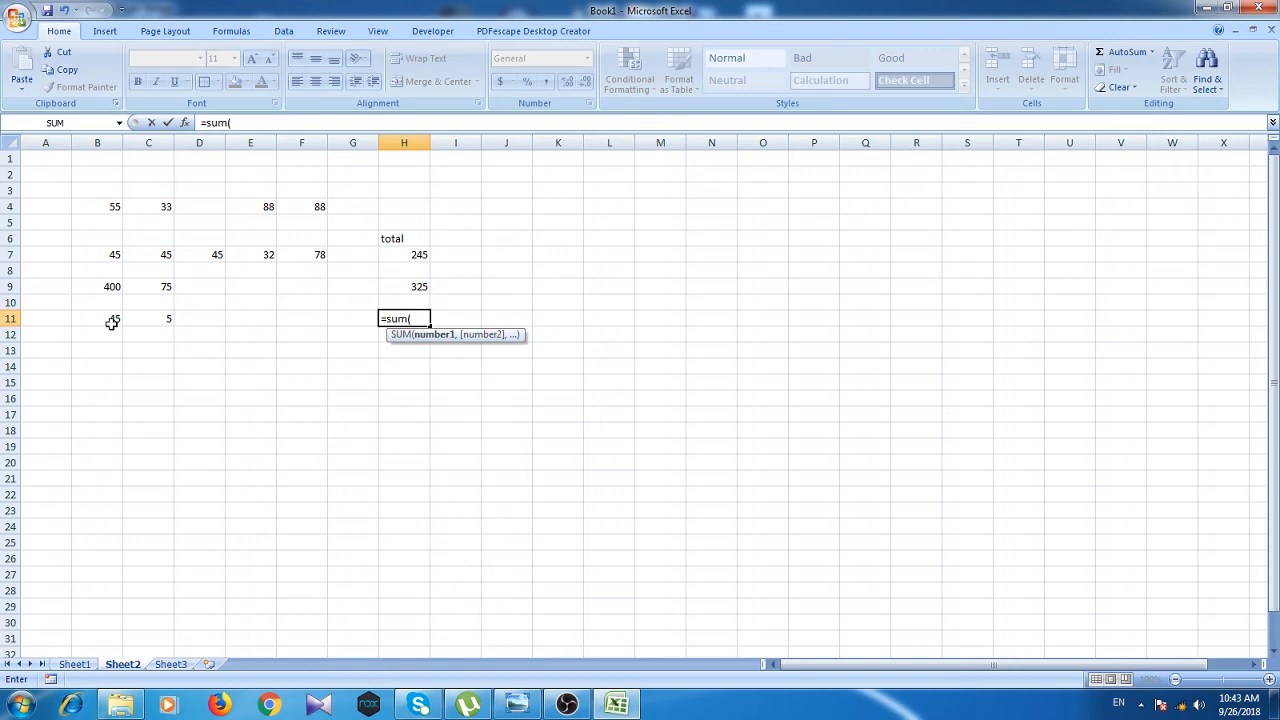
type("b11*")
Step: Finish H11's formula as =sum(b11*c11) so it shows 225
type("c11")
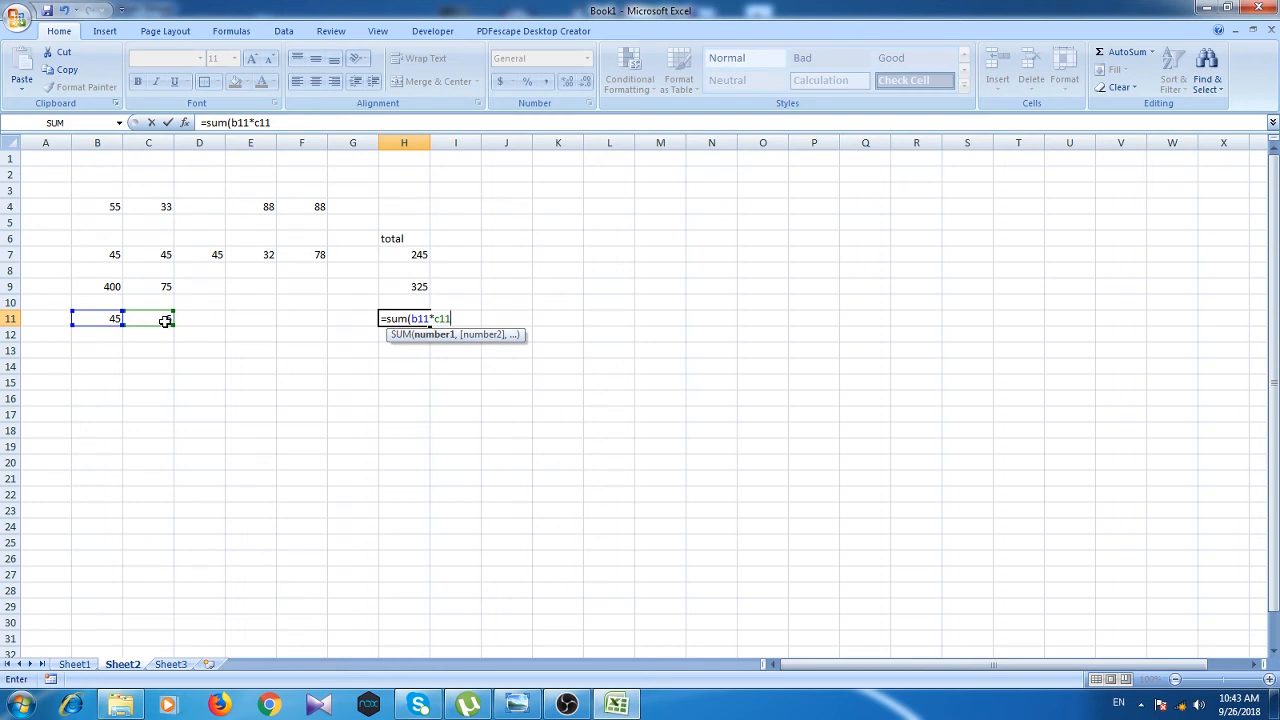
type(")")
key("Return")
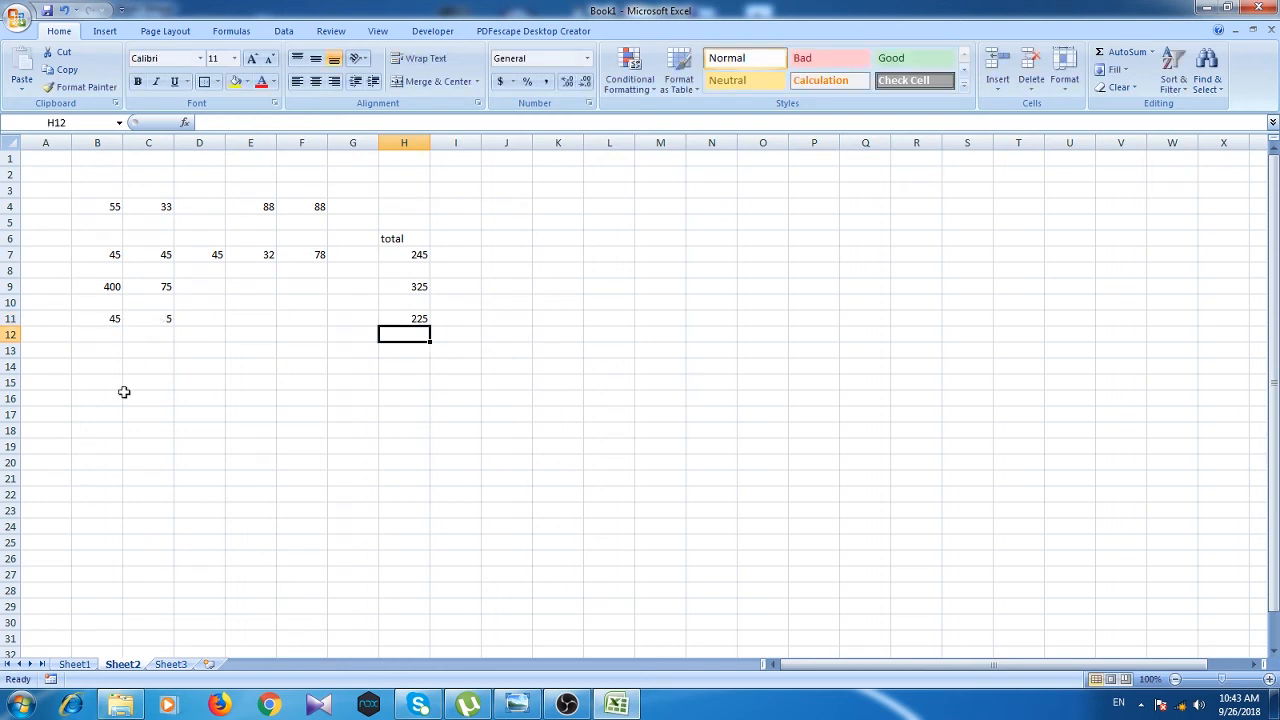
Step: Enter 755 in B13 and 5 in C13
left_click(106, 352)
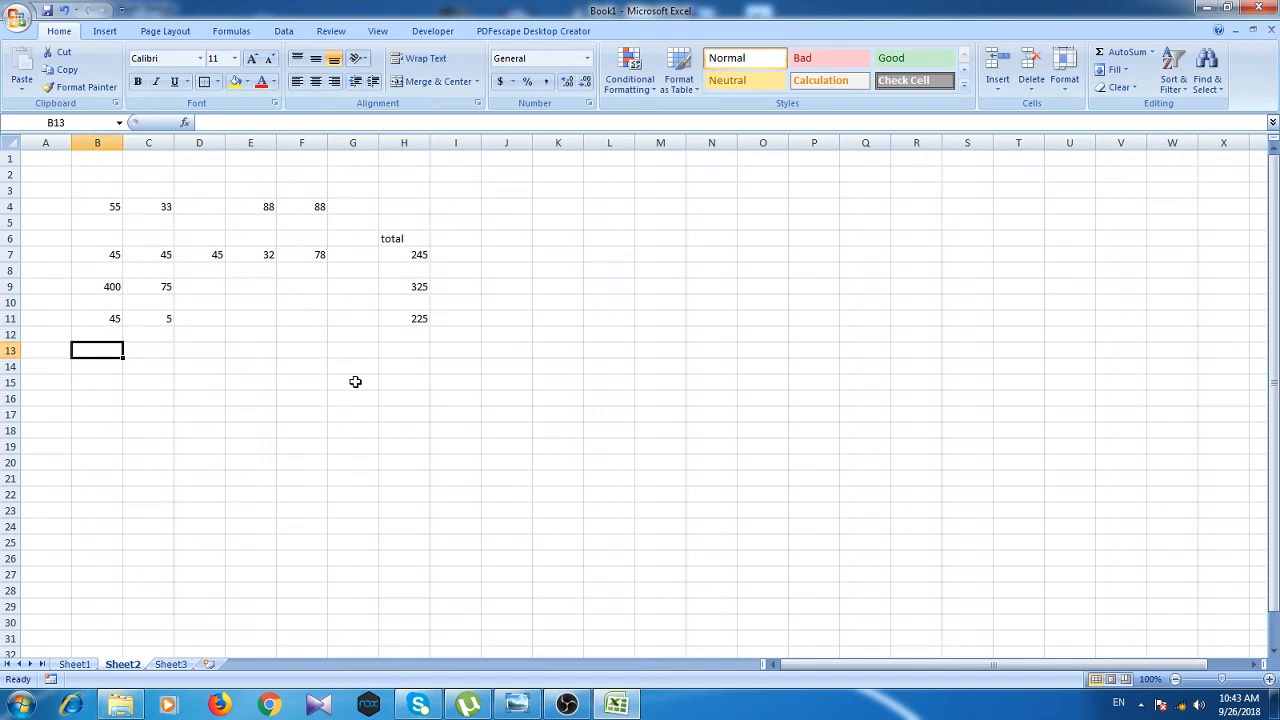
type("7")
type("55")
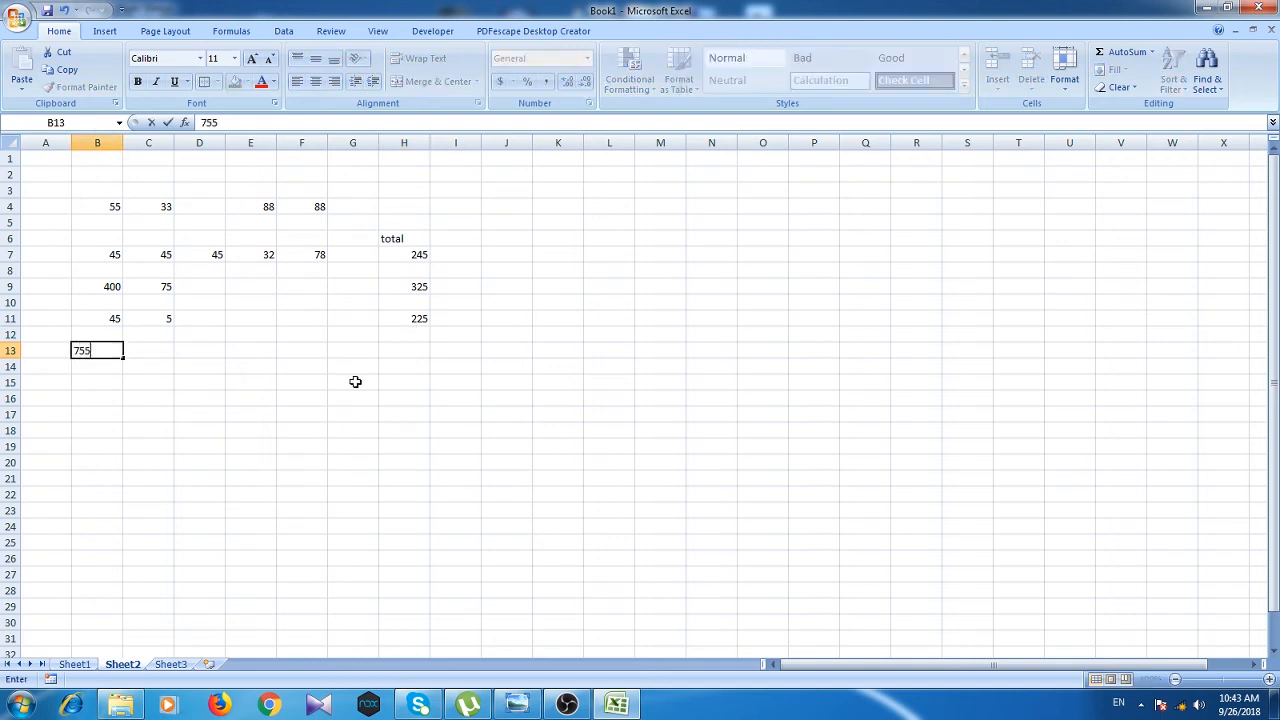
left_click(158, 362)
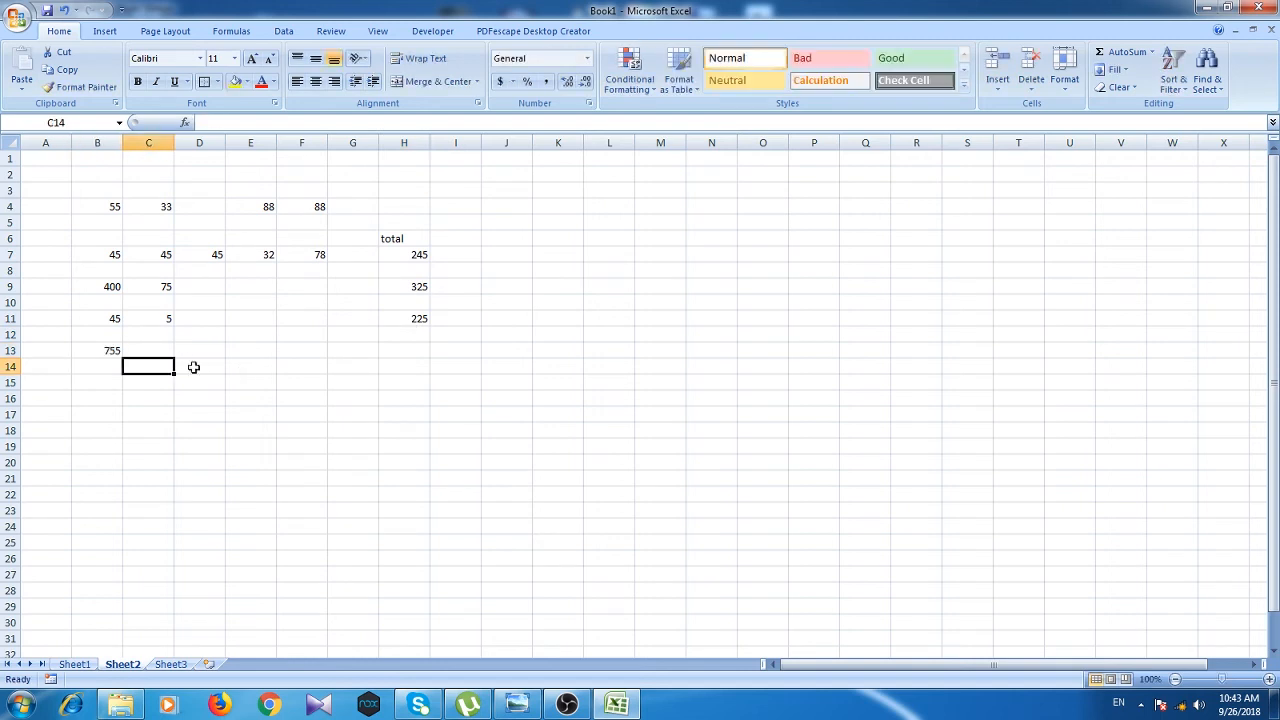
left_click(170, 352)
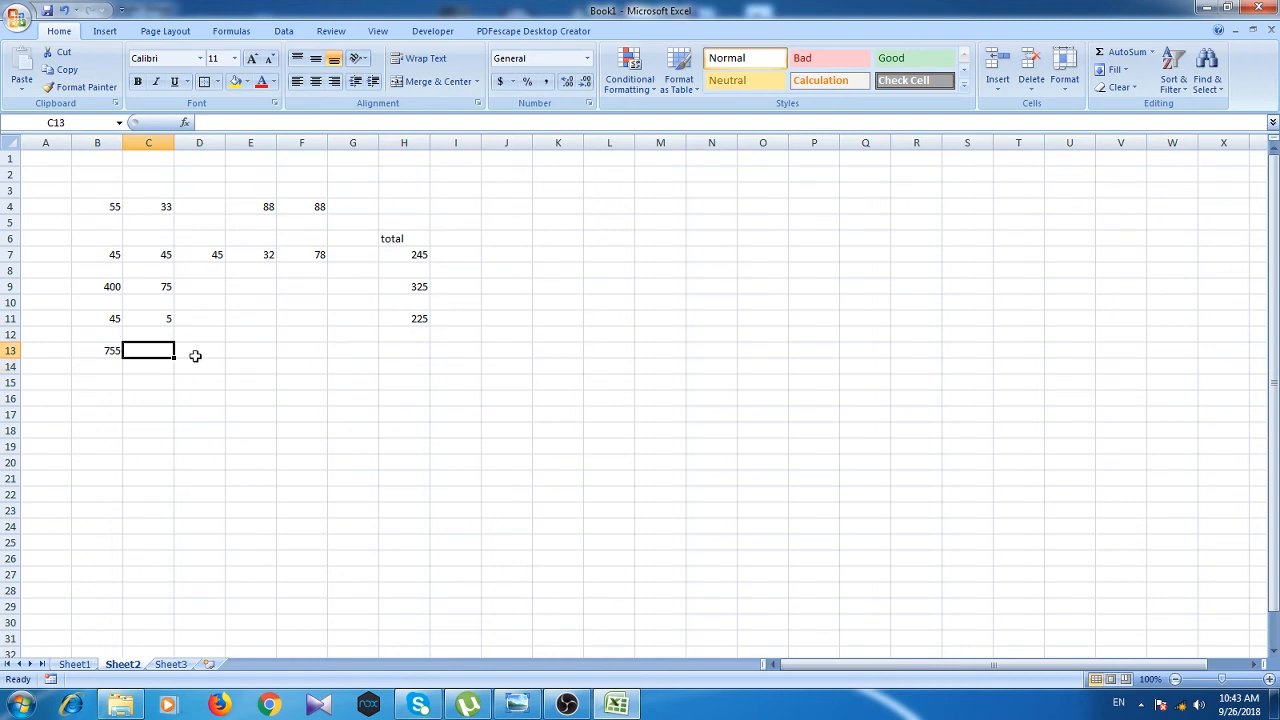
type("5")
left_click(388, 347)
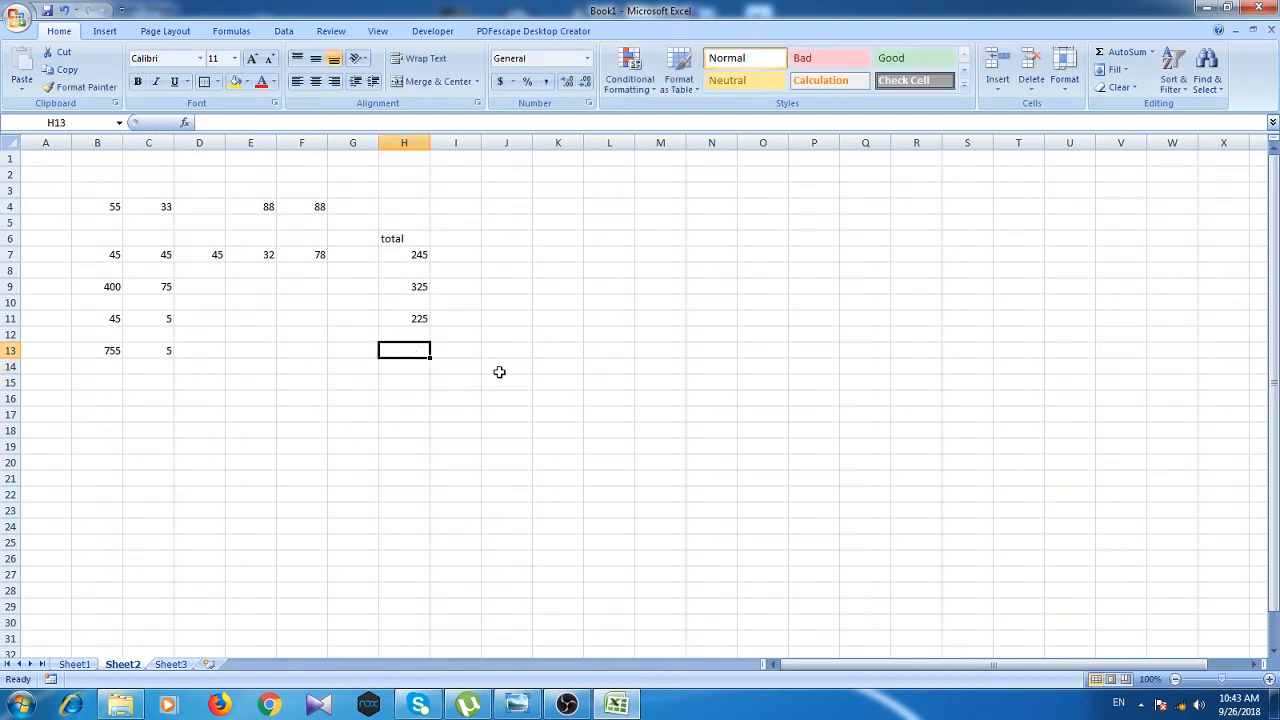
Step: Total row 13 in H13 with the dividing formula =sum(b13/c13)
type("=s")
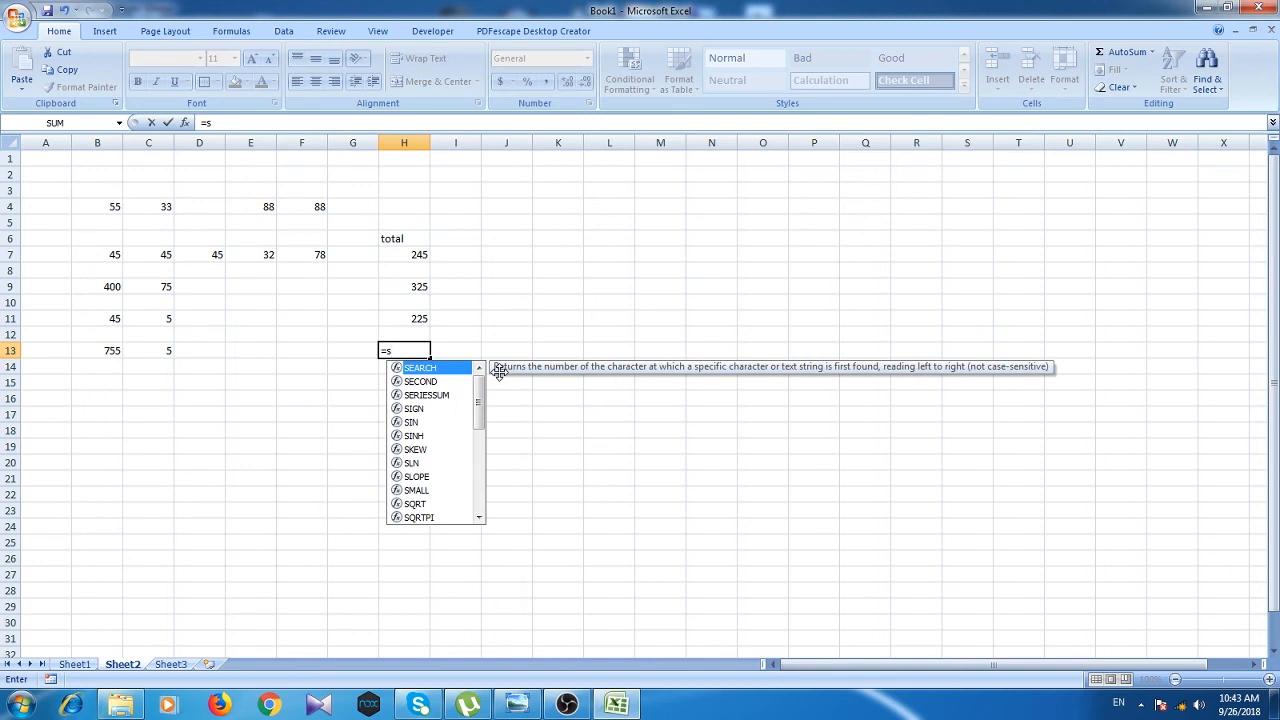
type("um(")
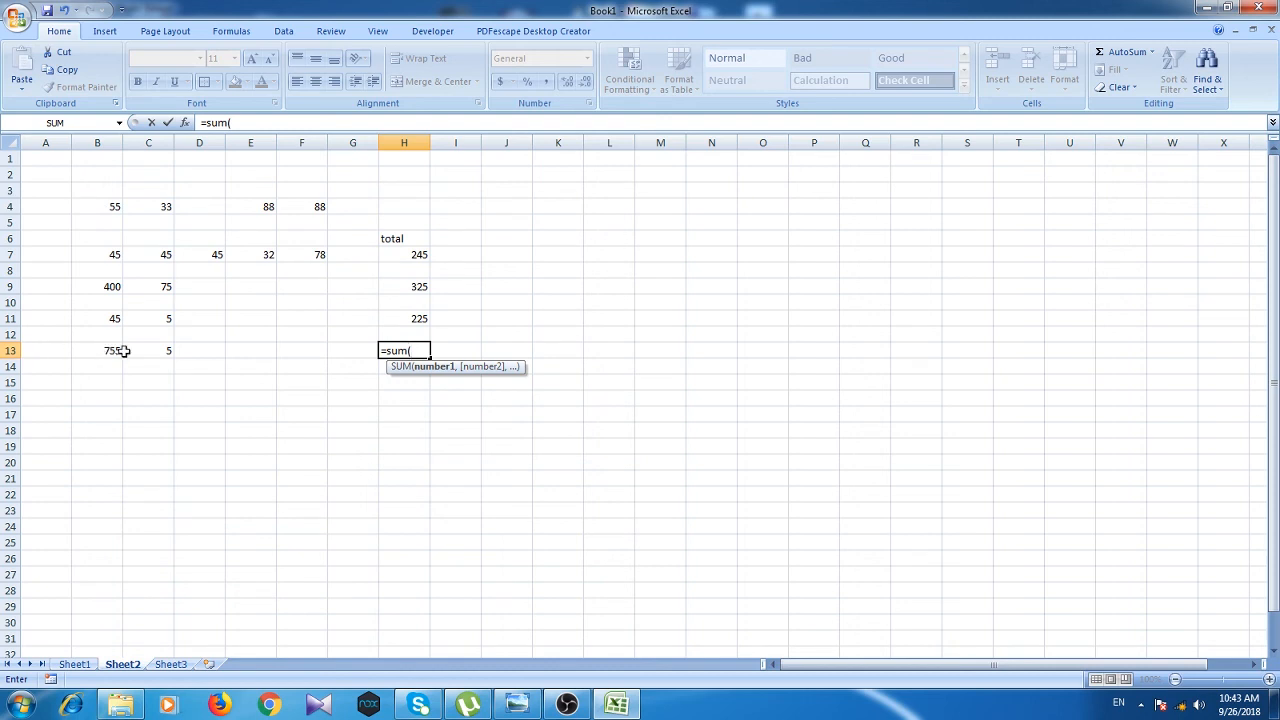
type("b13/")
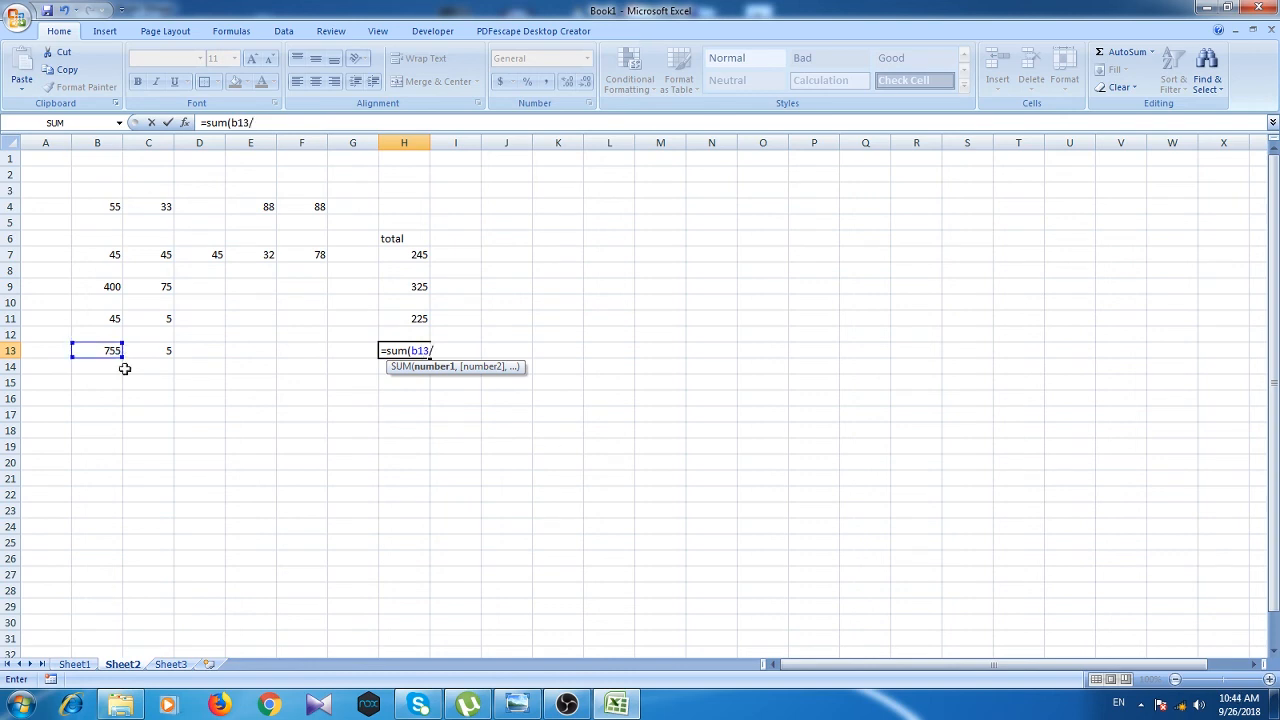
type("c13)")
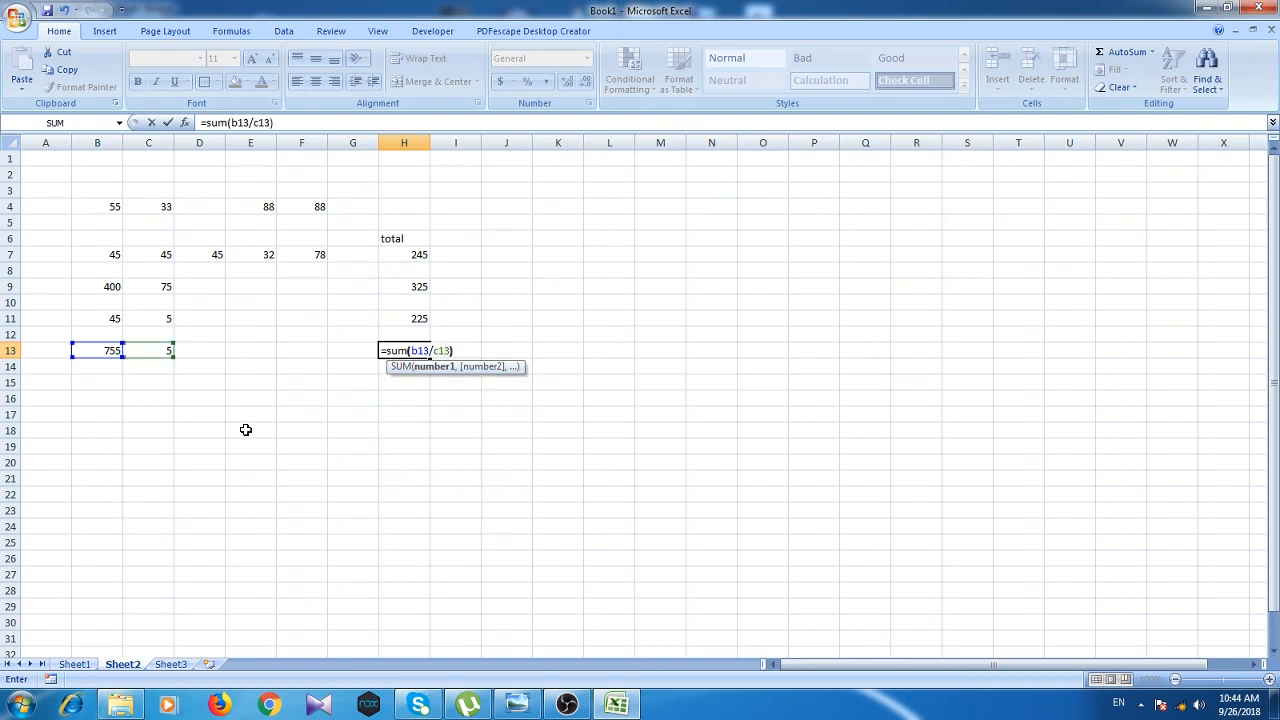
key("Return")
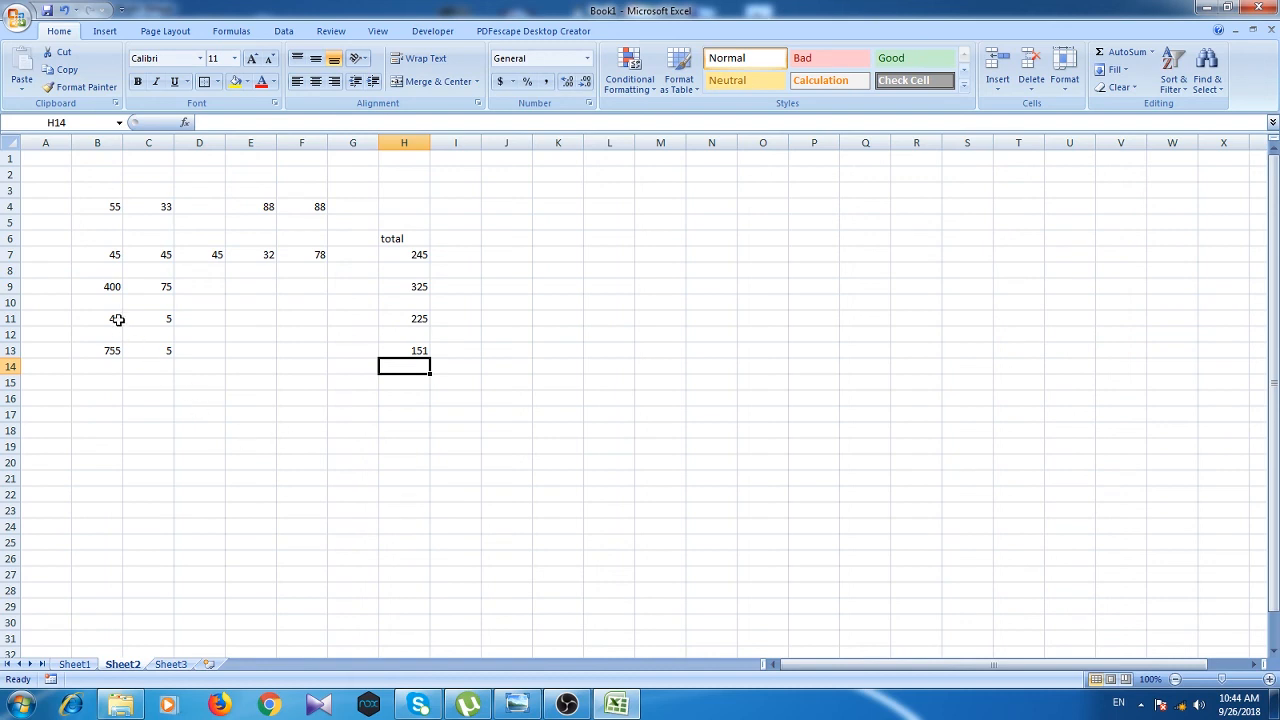
Step: Change the divisor in C13 to 8 so H13 recalculates to 94.375
left_click(160, 350)
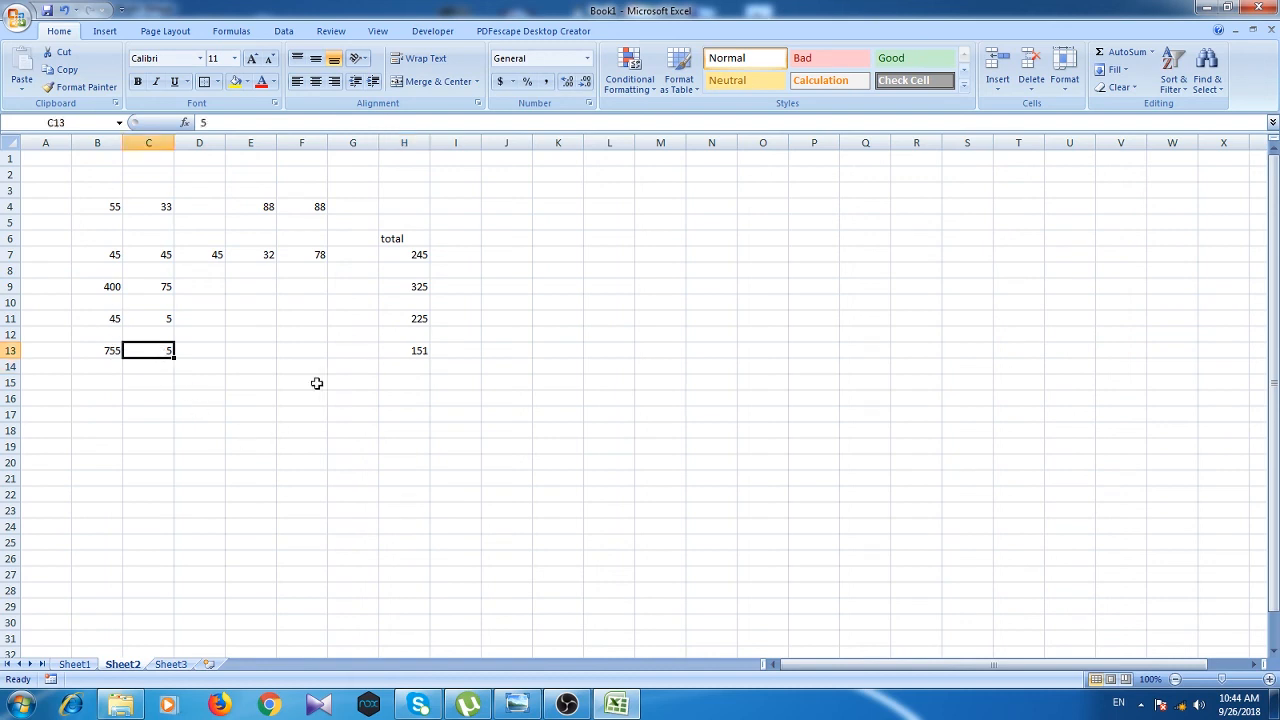
type("8")
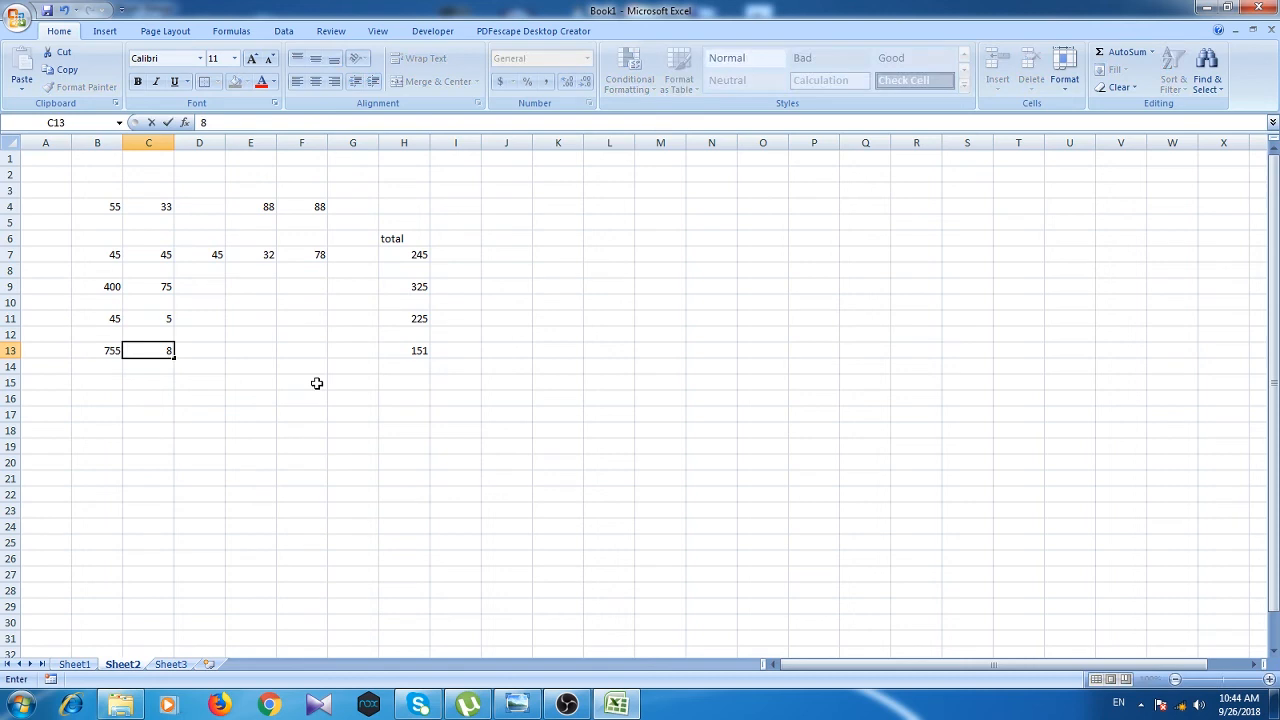
left_click(398, 398)
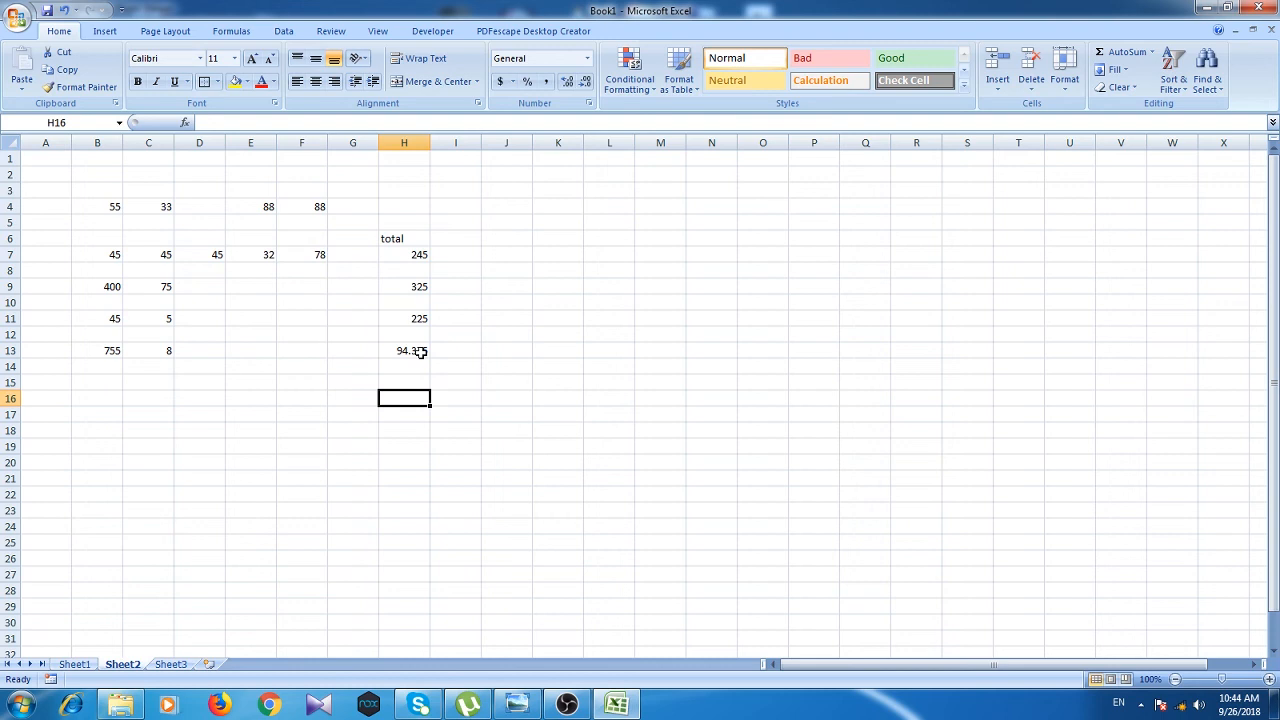
Step: Enter 34, 78, 90 and 10 into B16 through E16
left_click(107, 400)
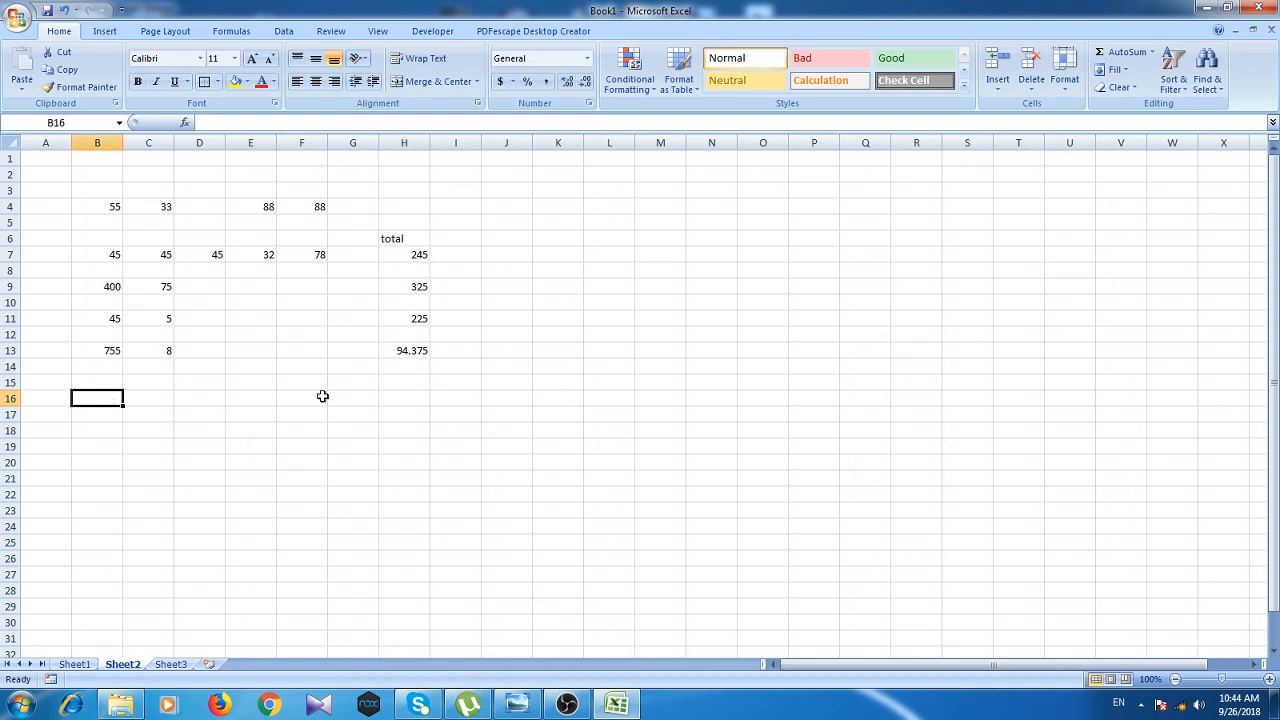
type("34")
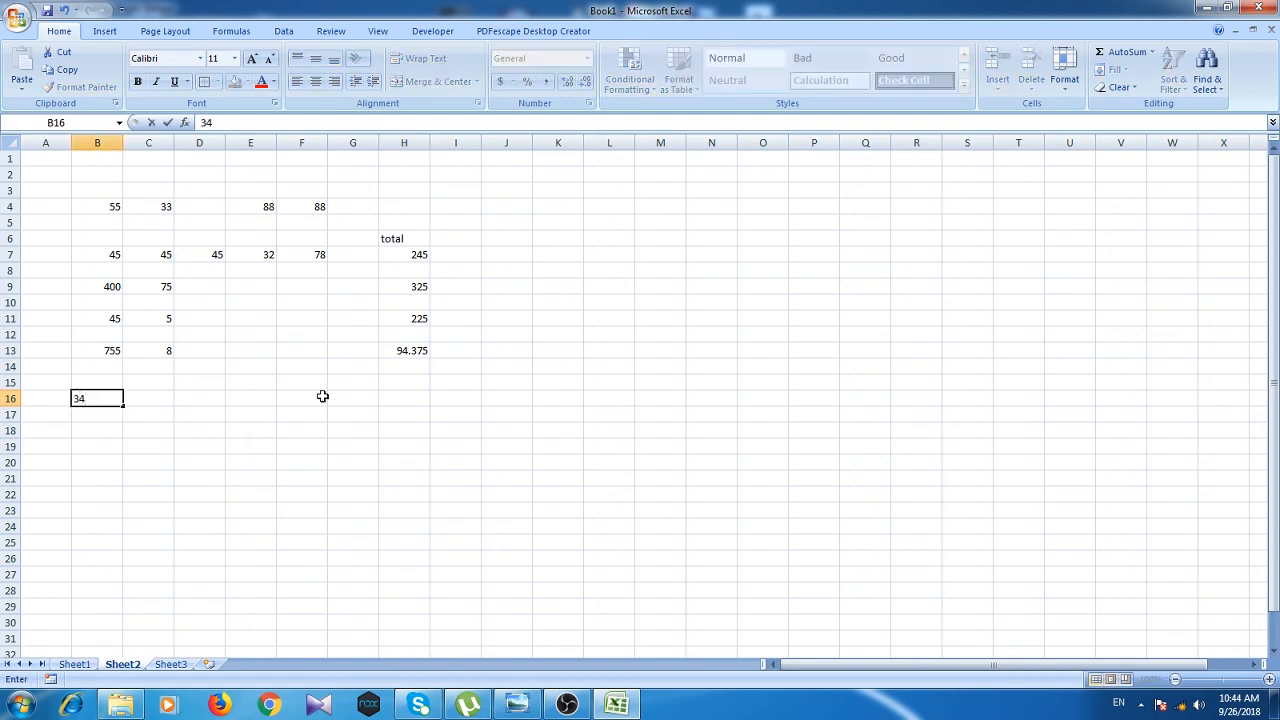
left_click(152, 399)
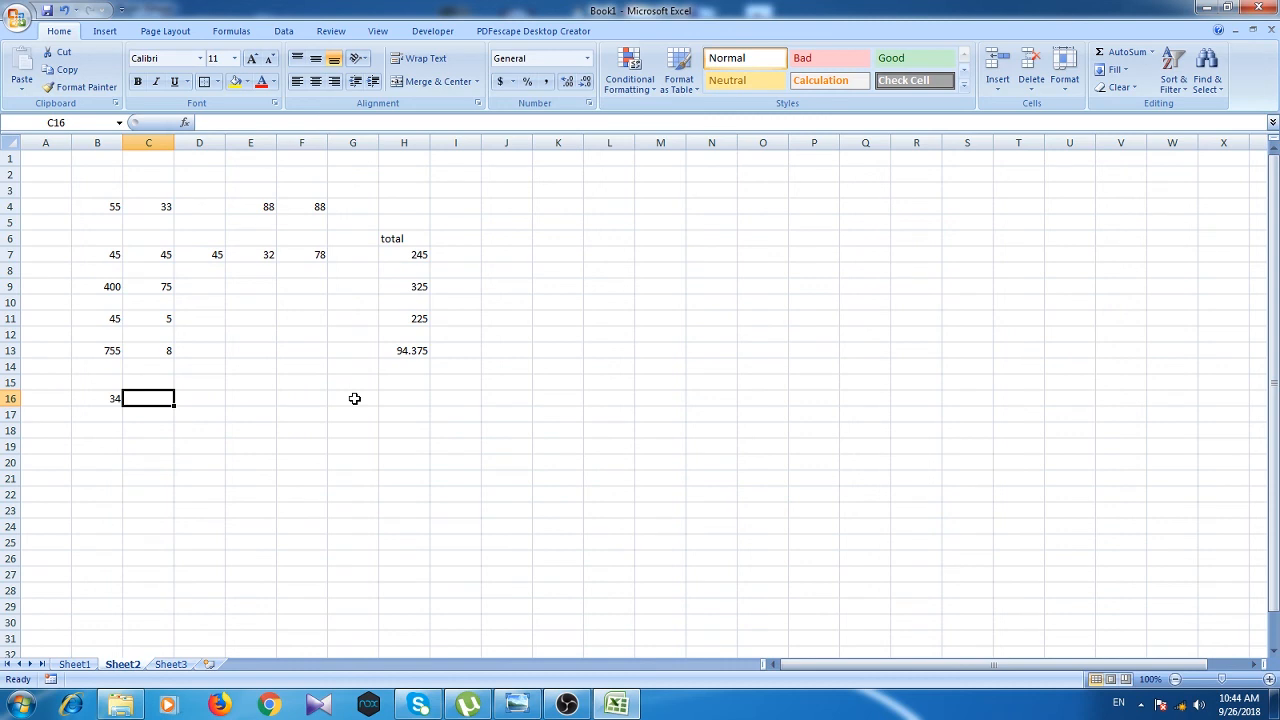
type("78")
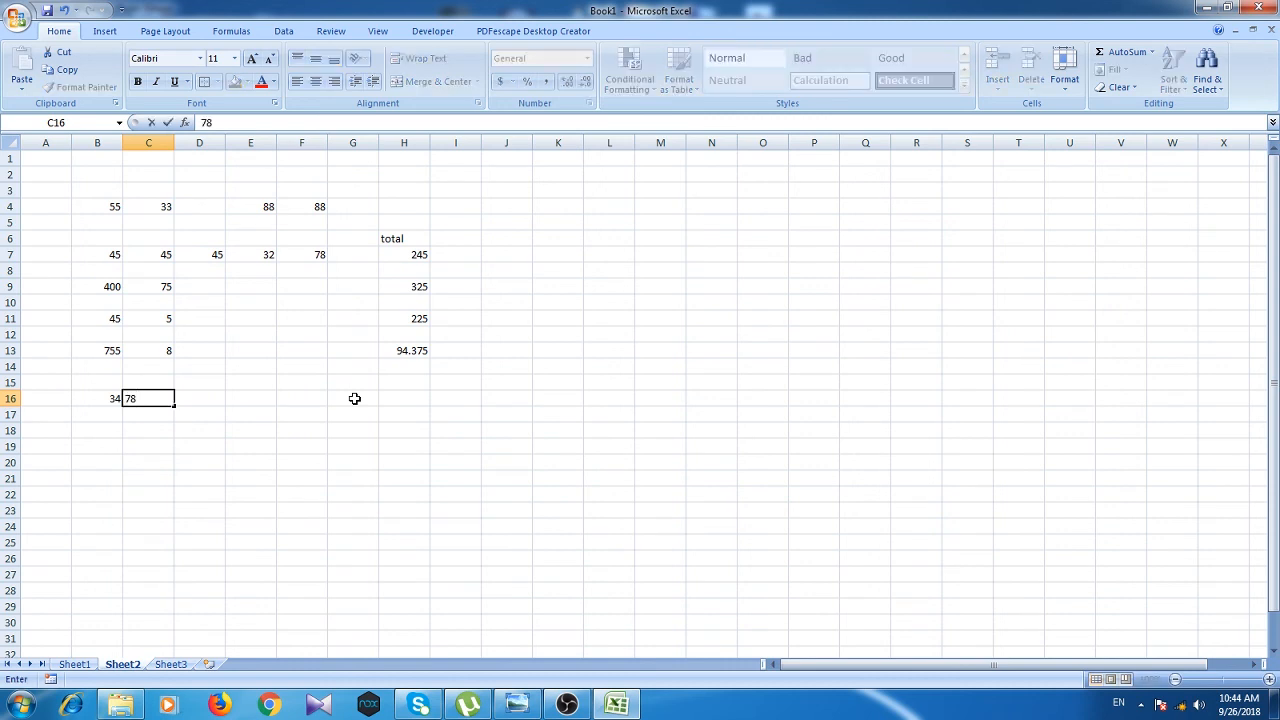
left_click(206, 401)
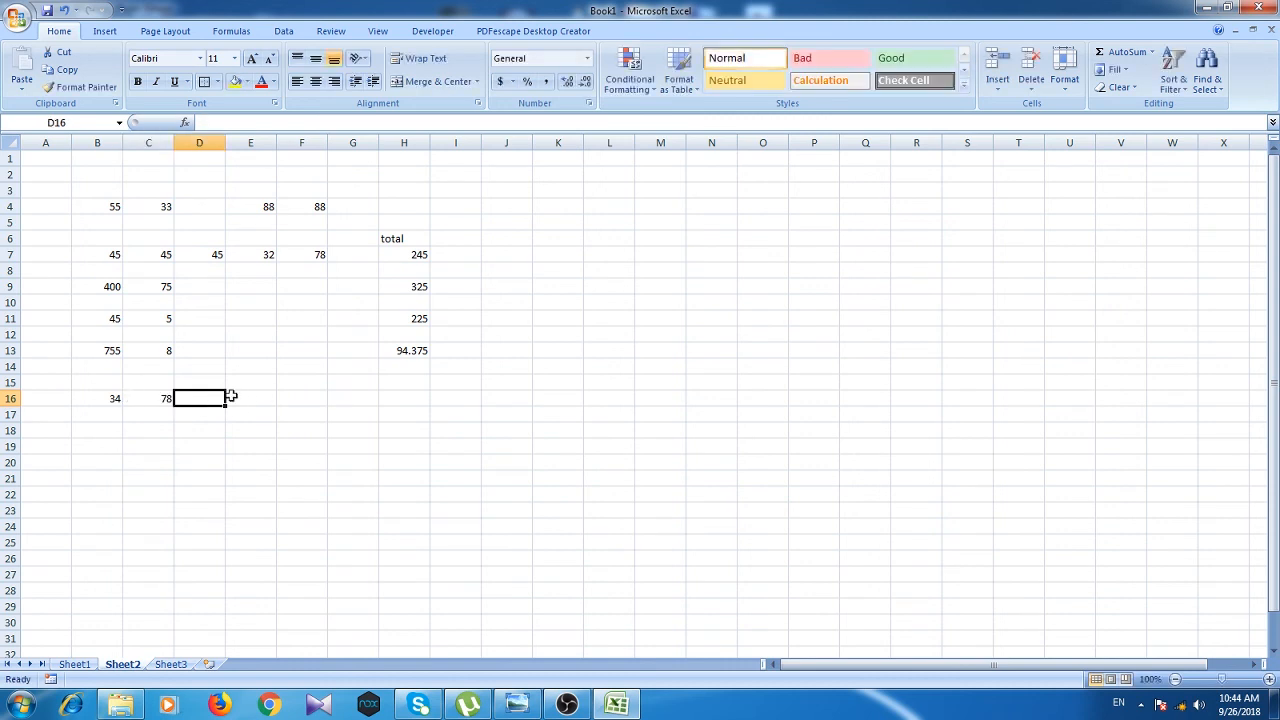
type("90")
left_click(231, 398)
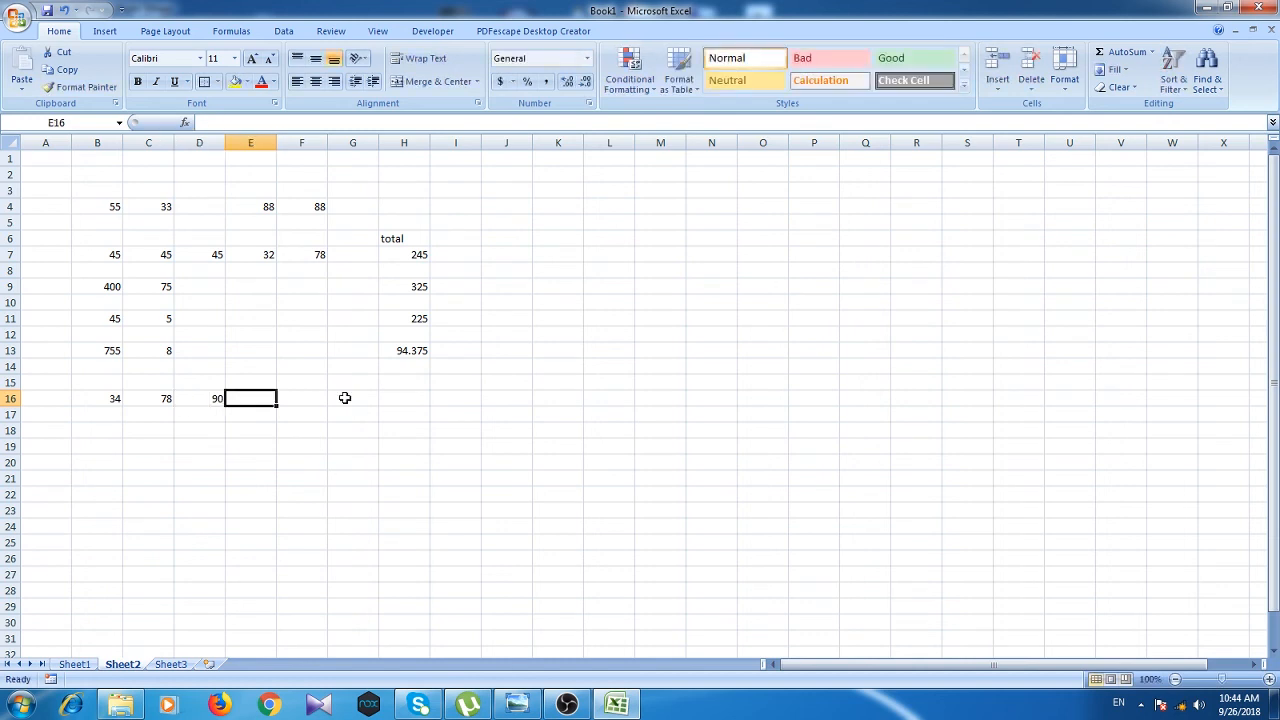
type("10")
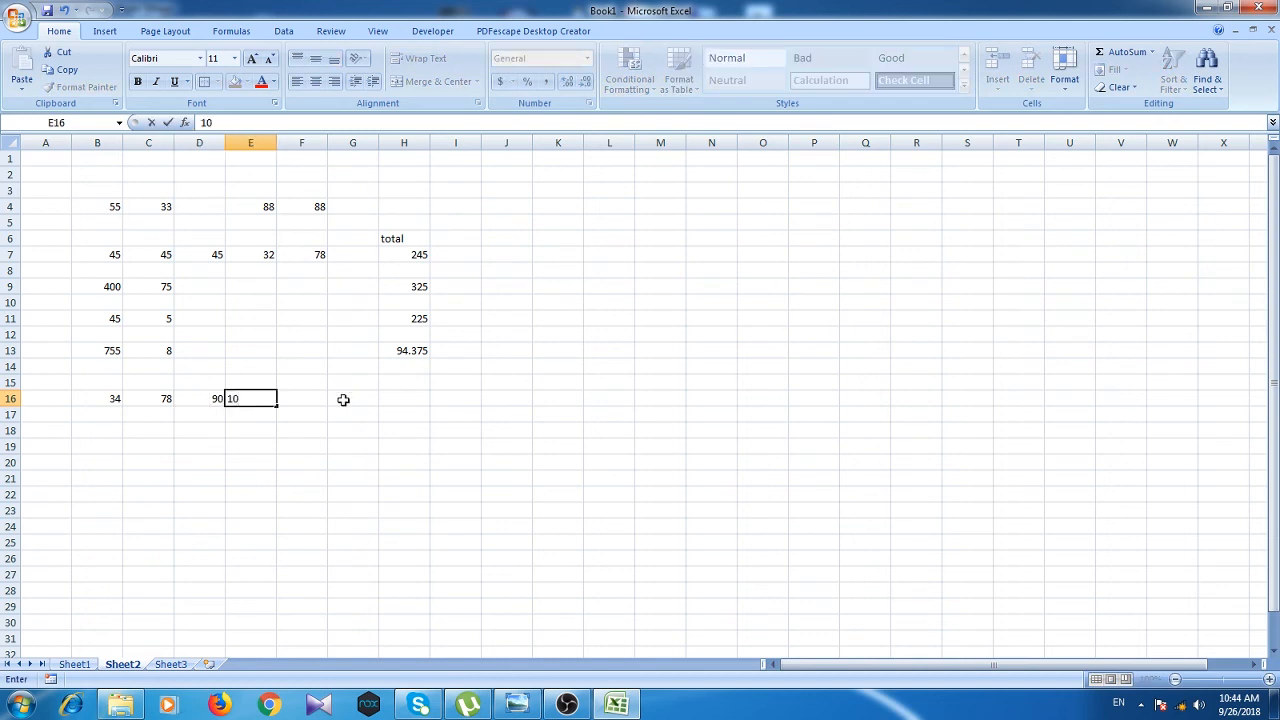
left_click(233, 479)
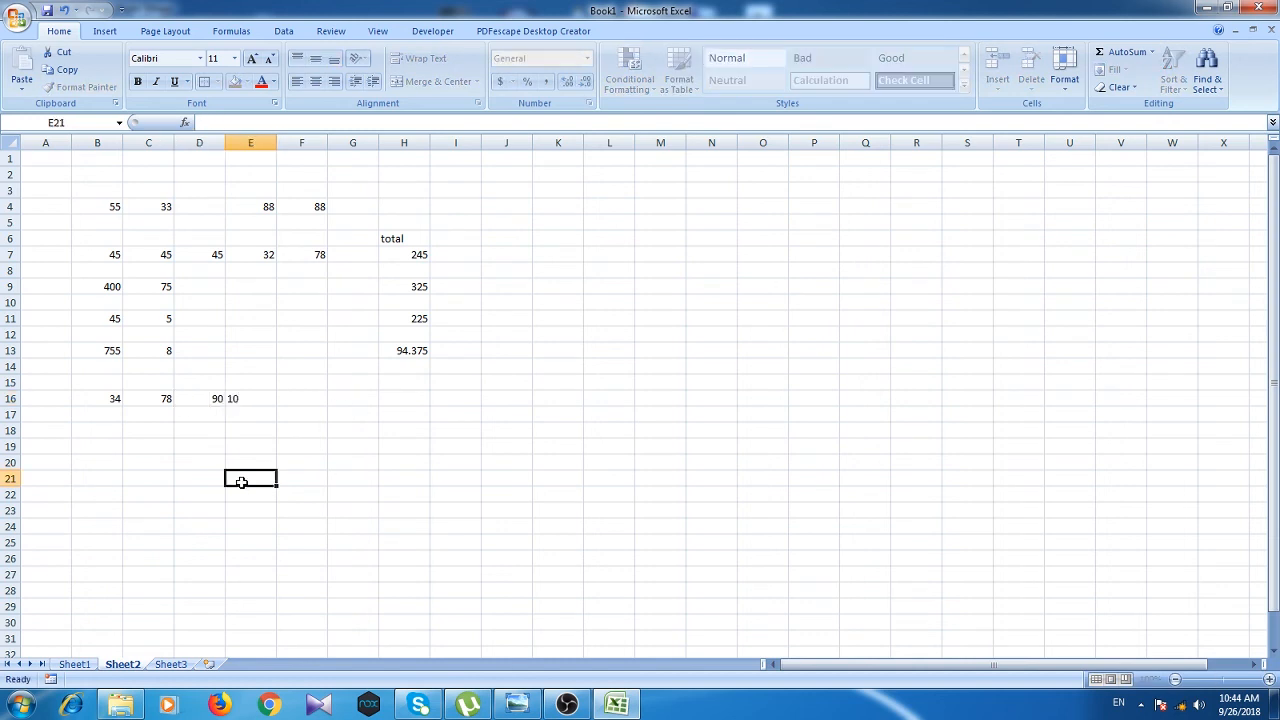
Step: Turn the 78 in C16 red with Font Color
left_click(157, 400)
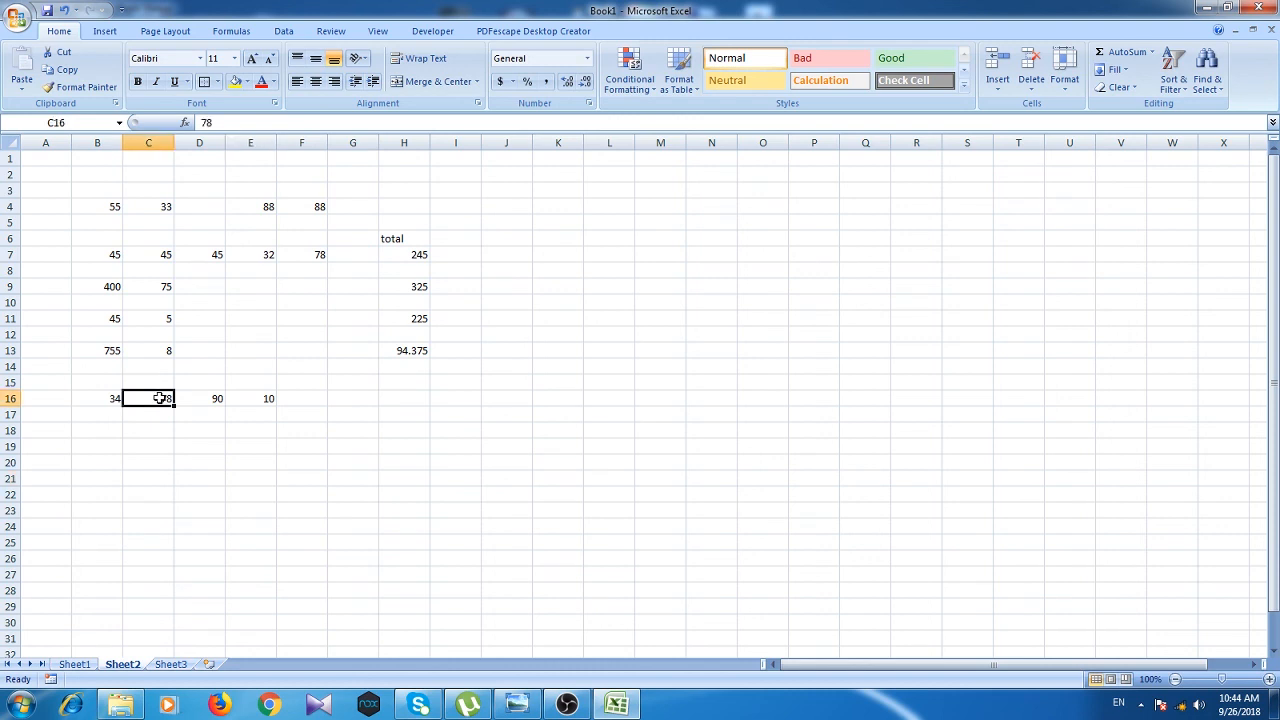
left_click(261, 81)
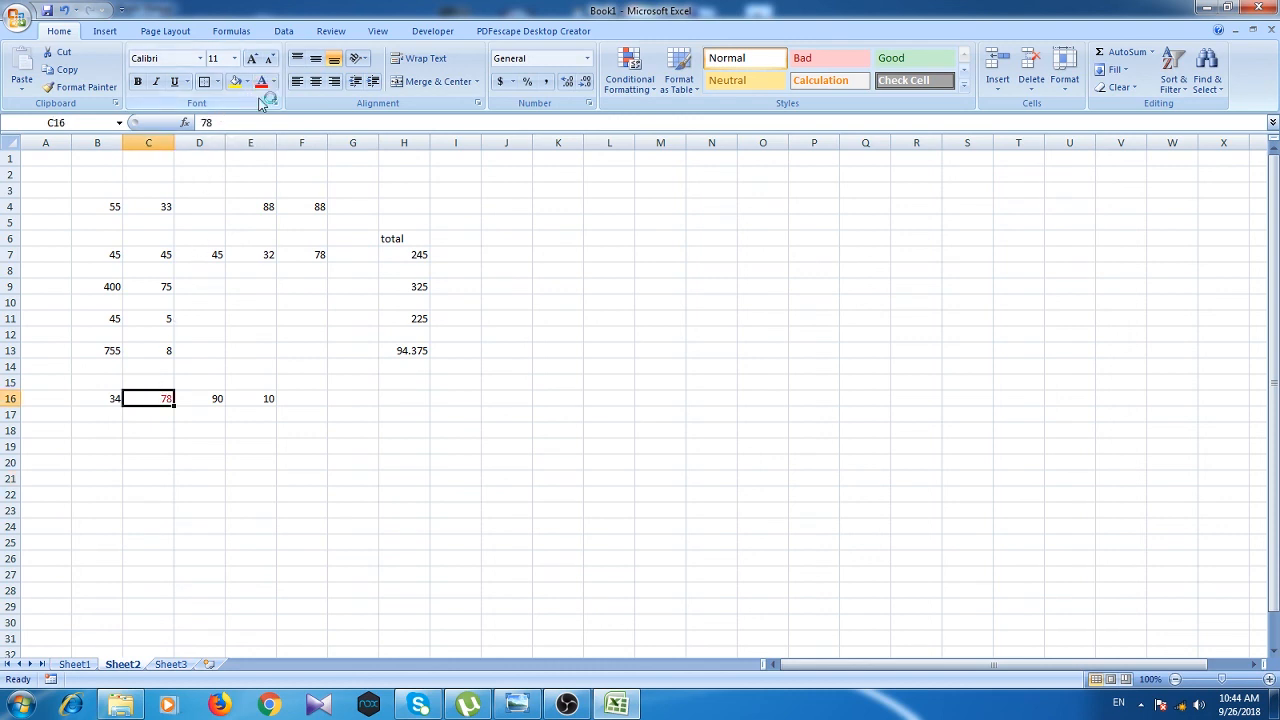
left_click(188, 436)
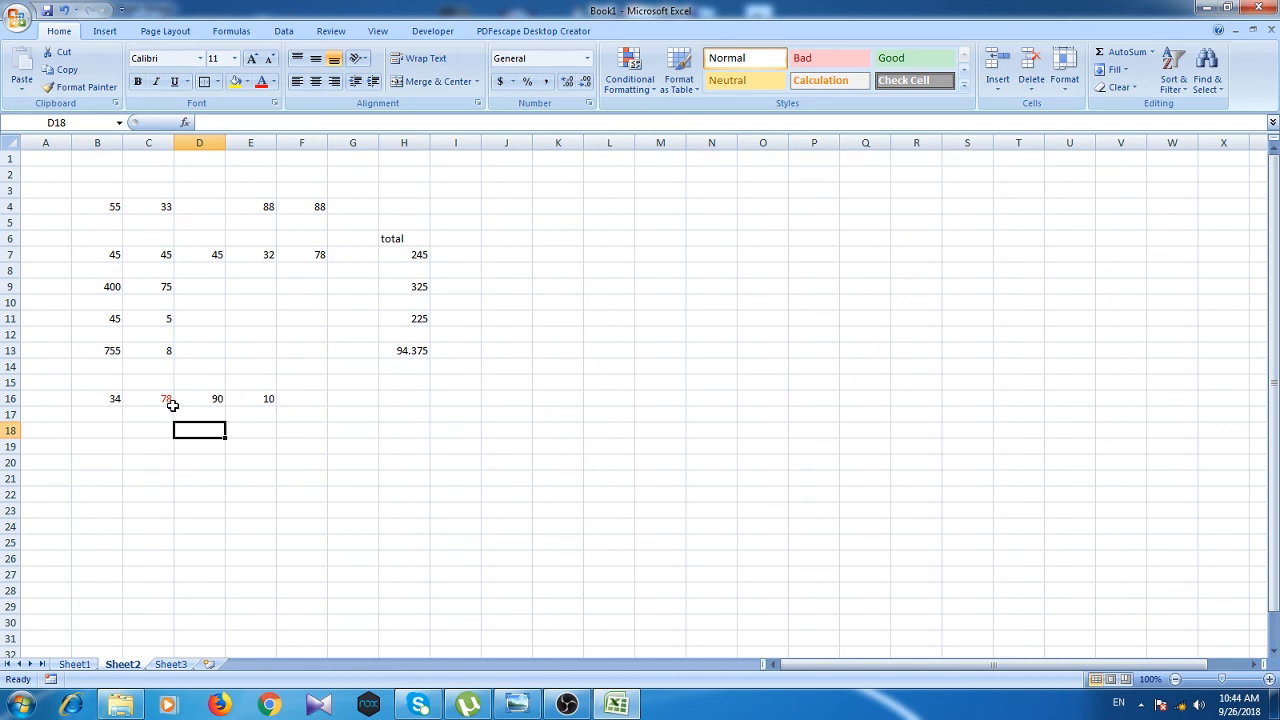
Step: Enter =sum(B16+d16+e16)-c16 in H16 to total row 16 as 56
left_click(390, 399)
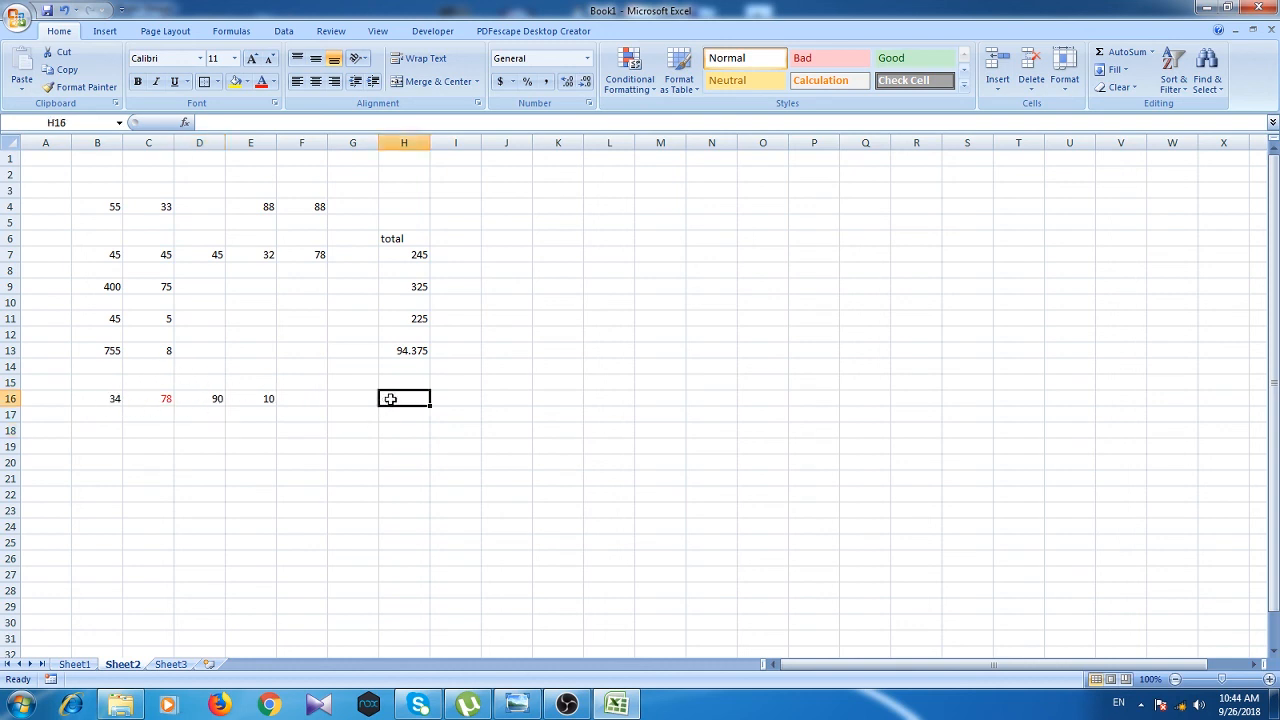
type("=")
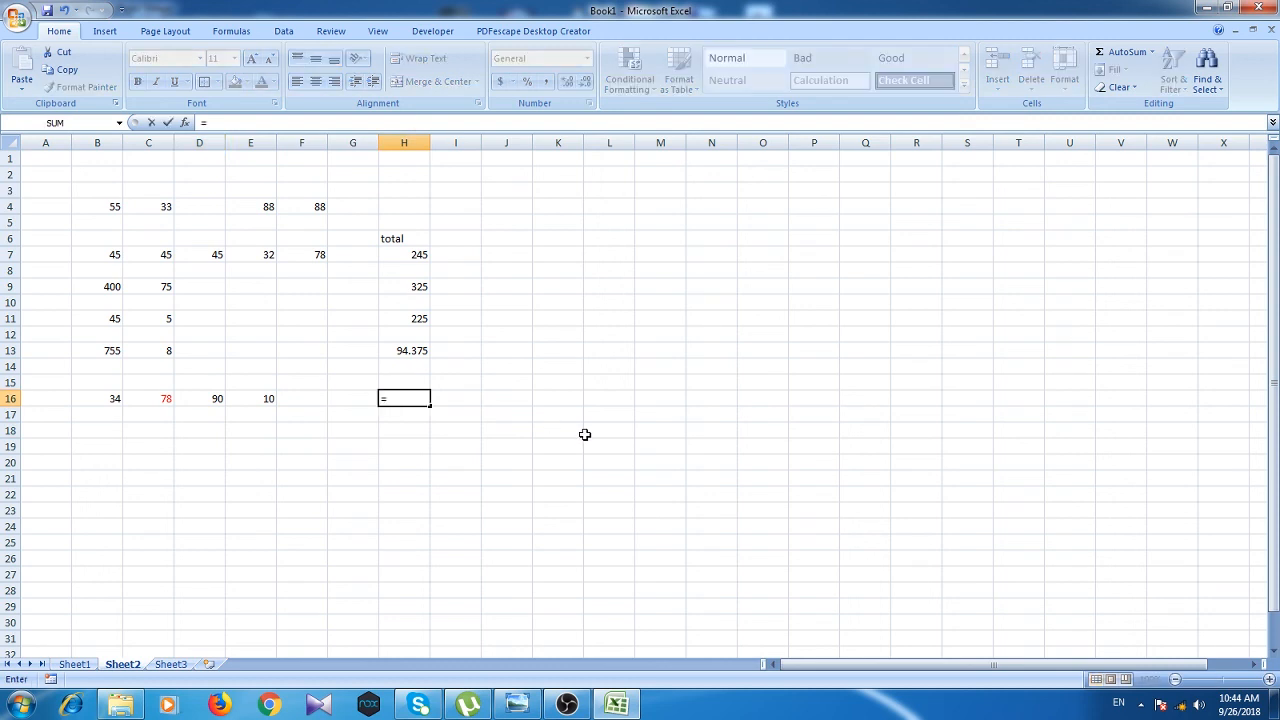
type("sum")
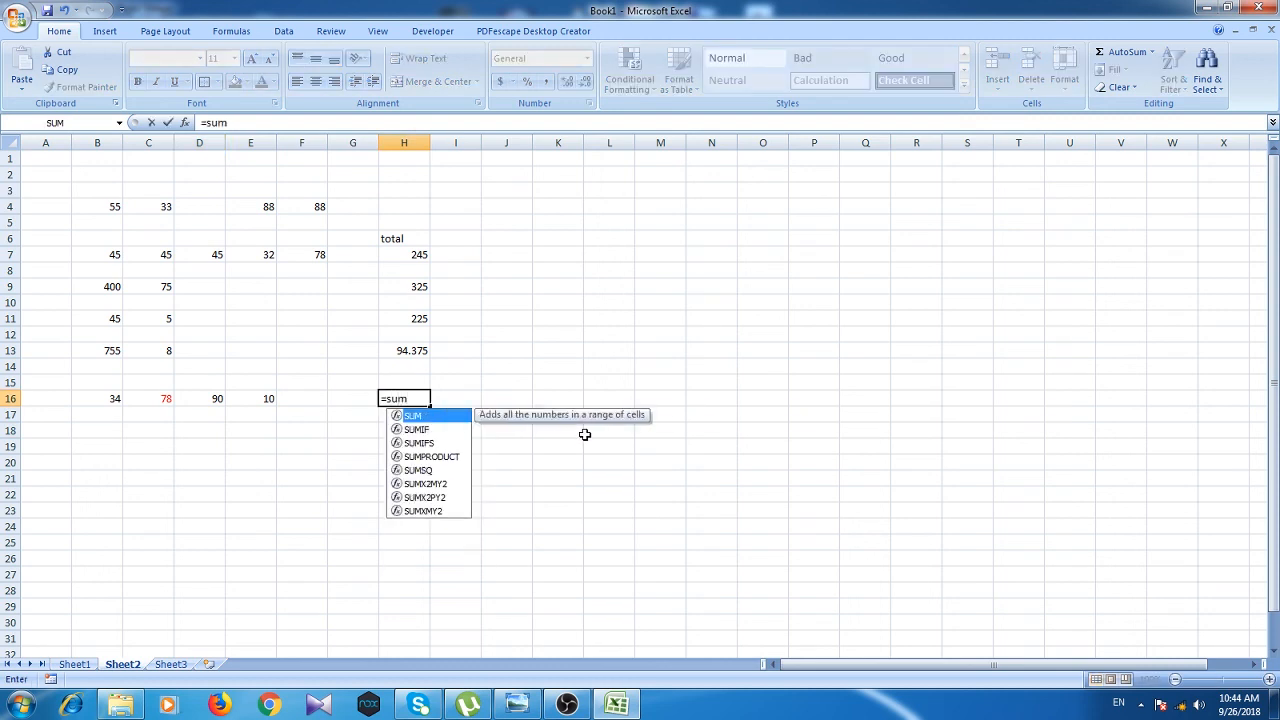
type("(")
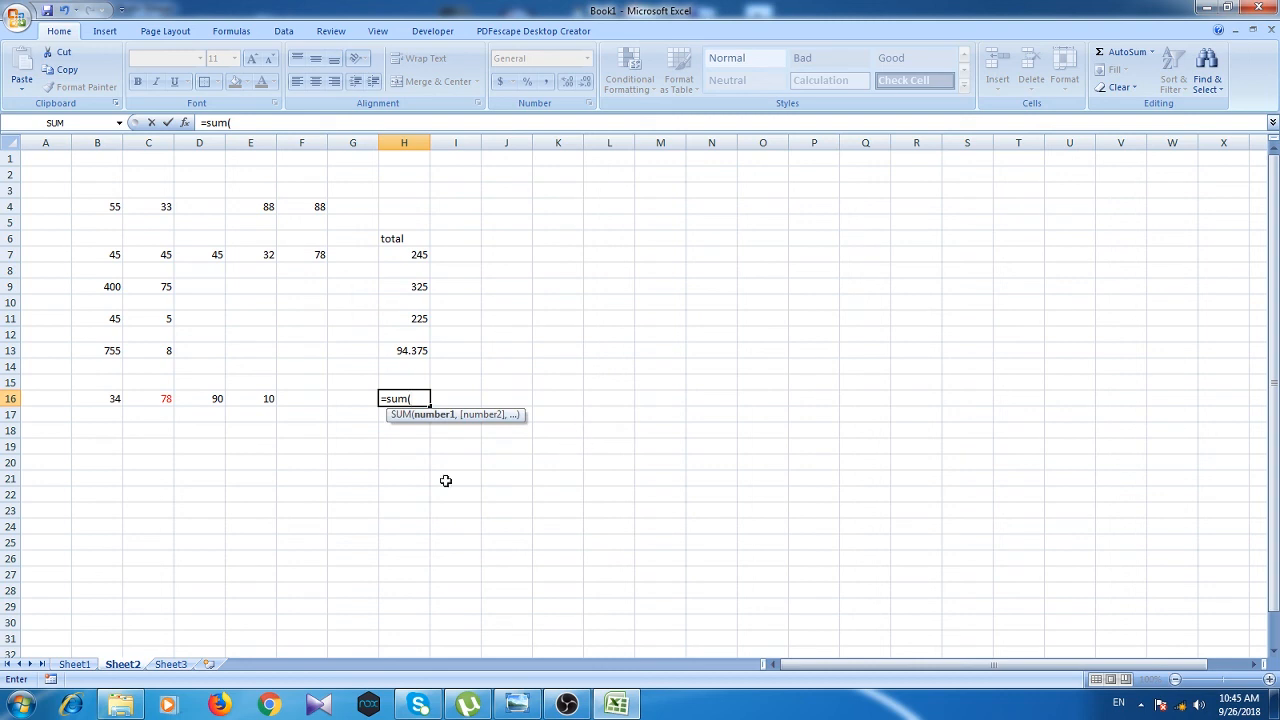
left_click(107, 404)
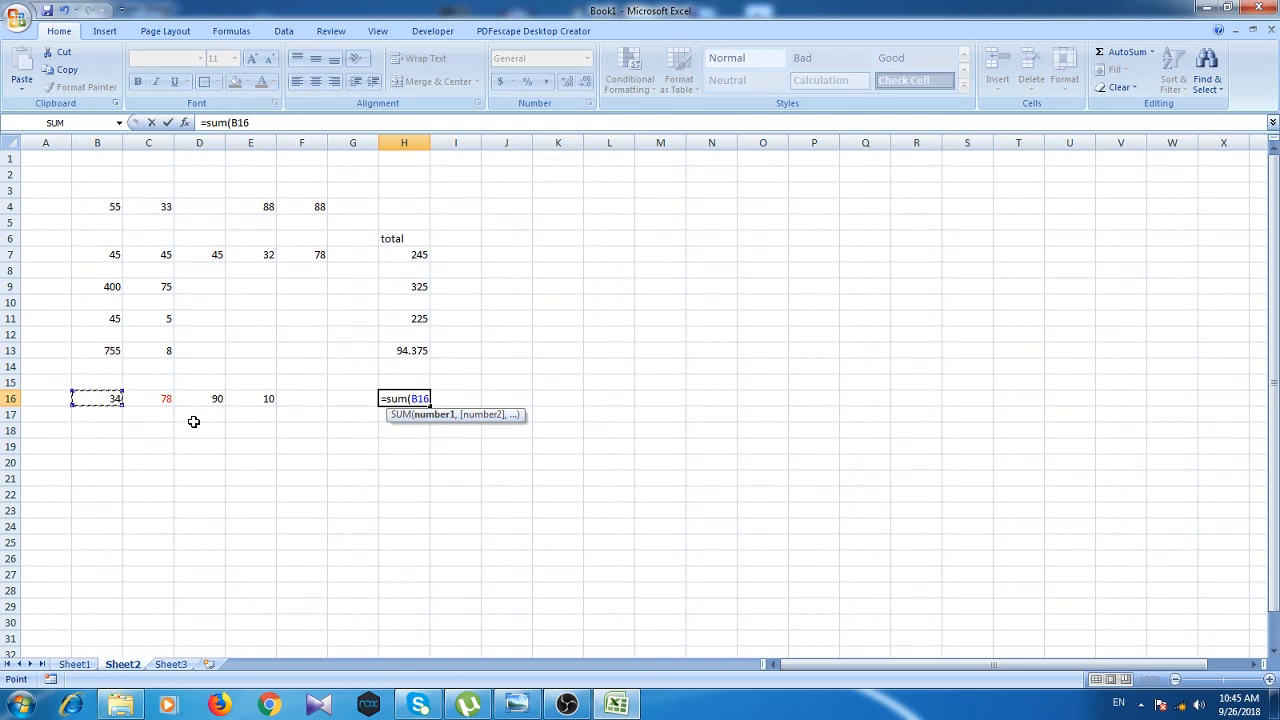
type("+")
type("d1")
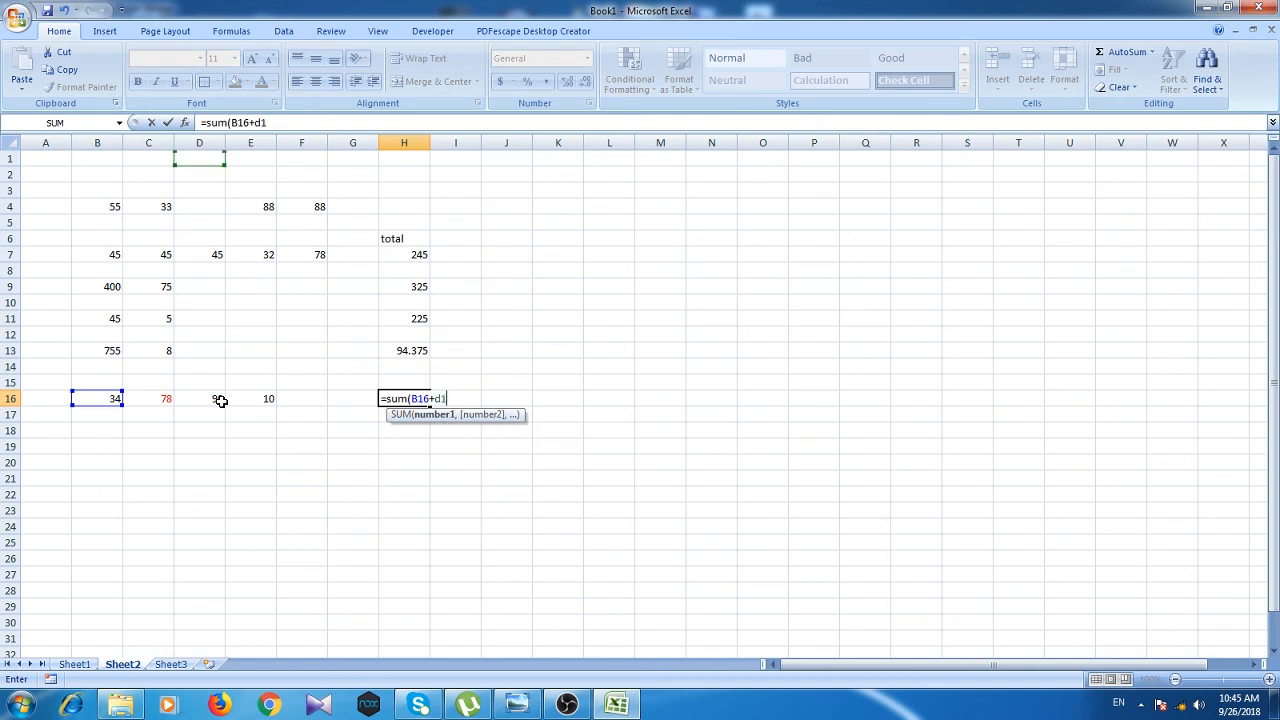
type("6")
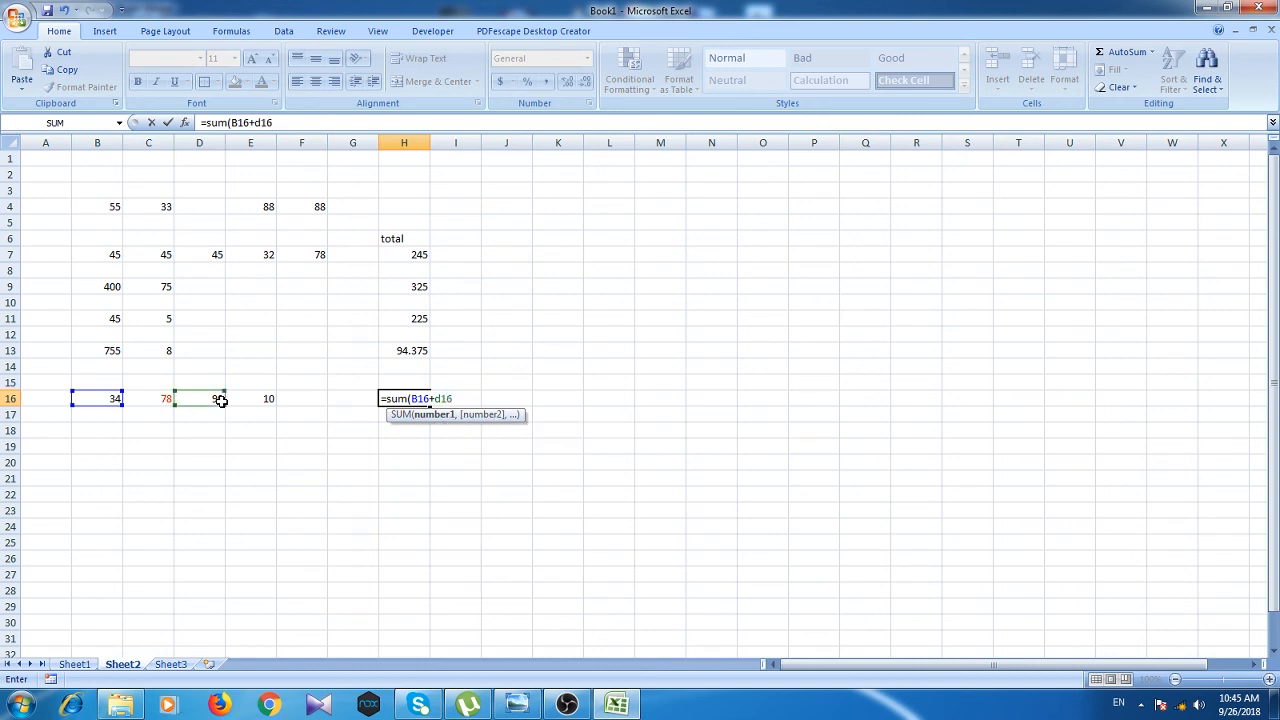
type("+e16")
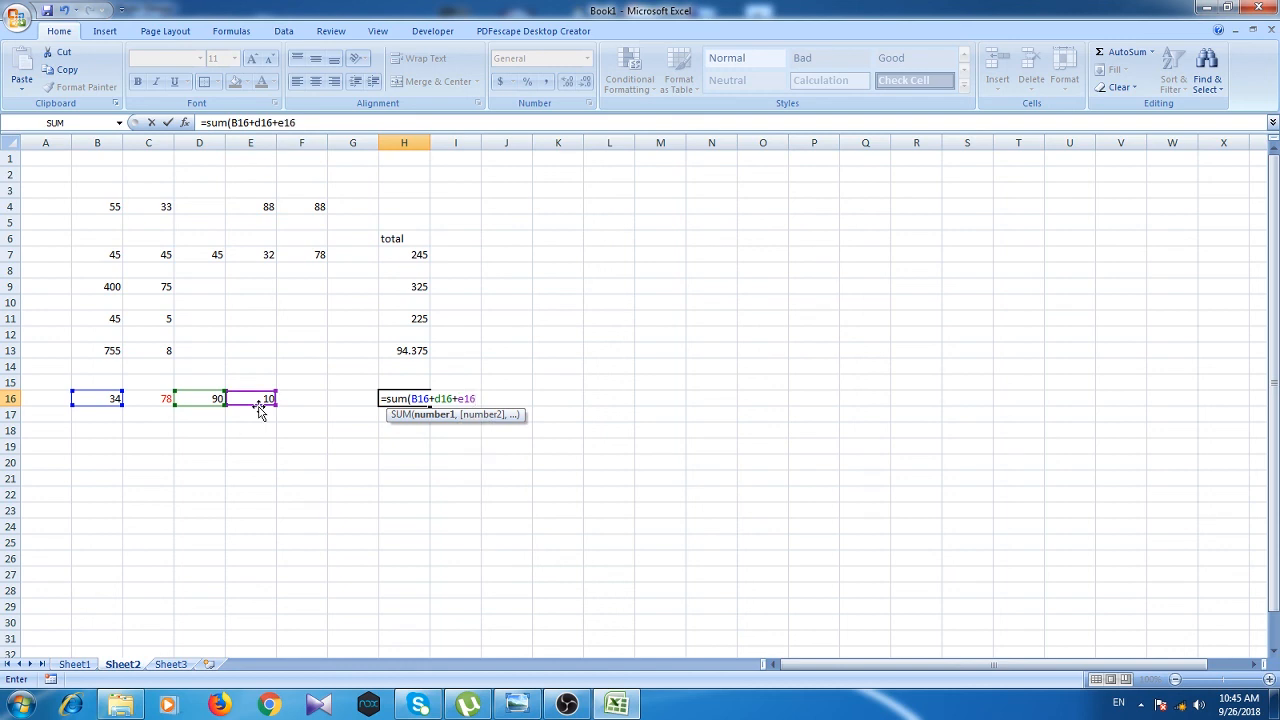
type(")-")
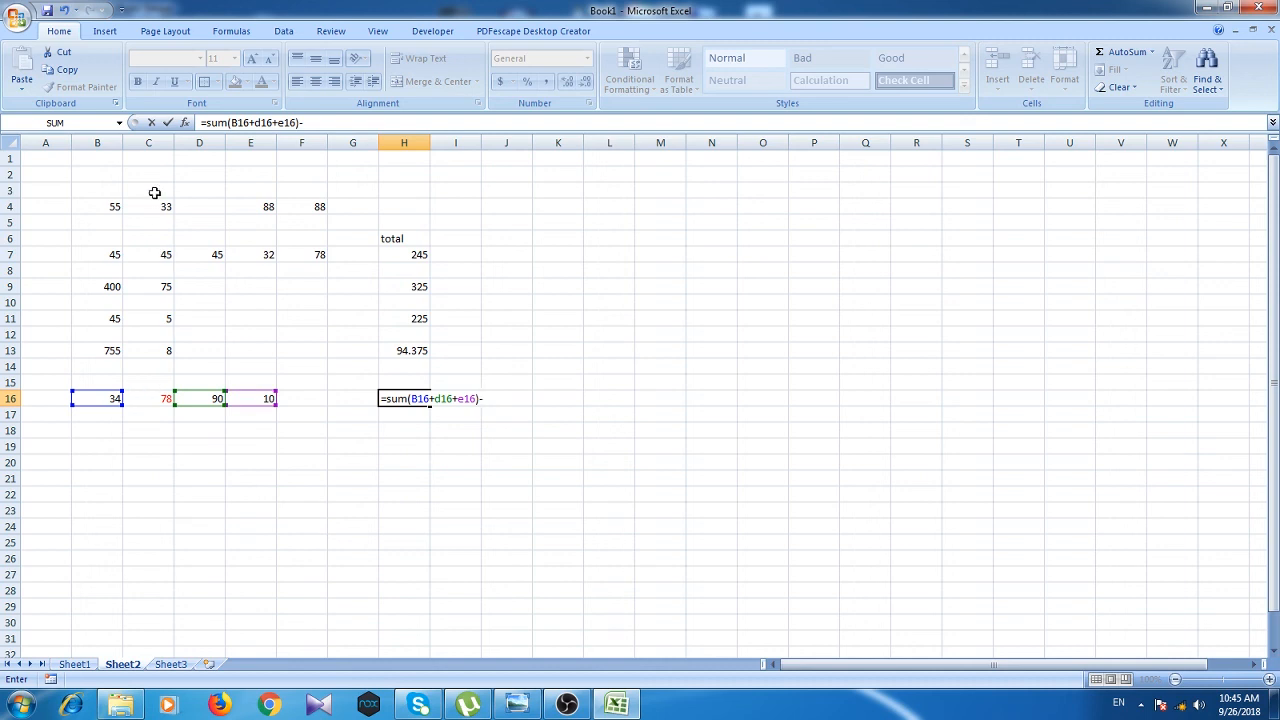
type("c16")
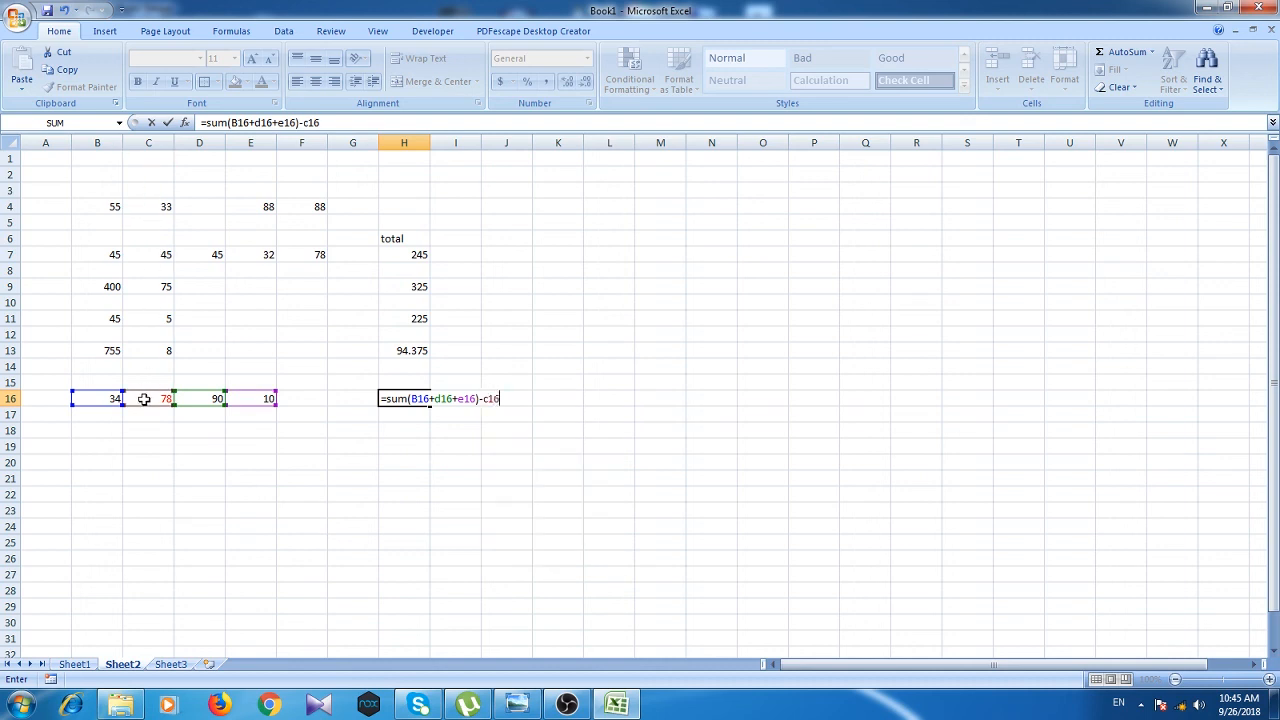
key("Return")
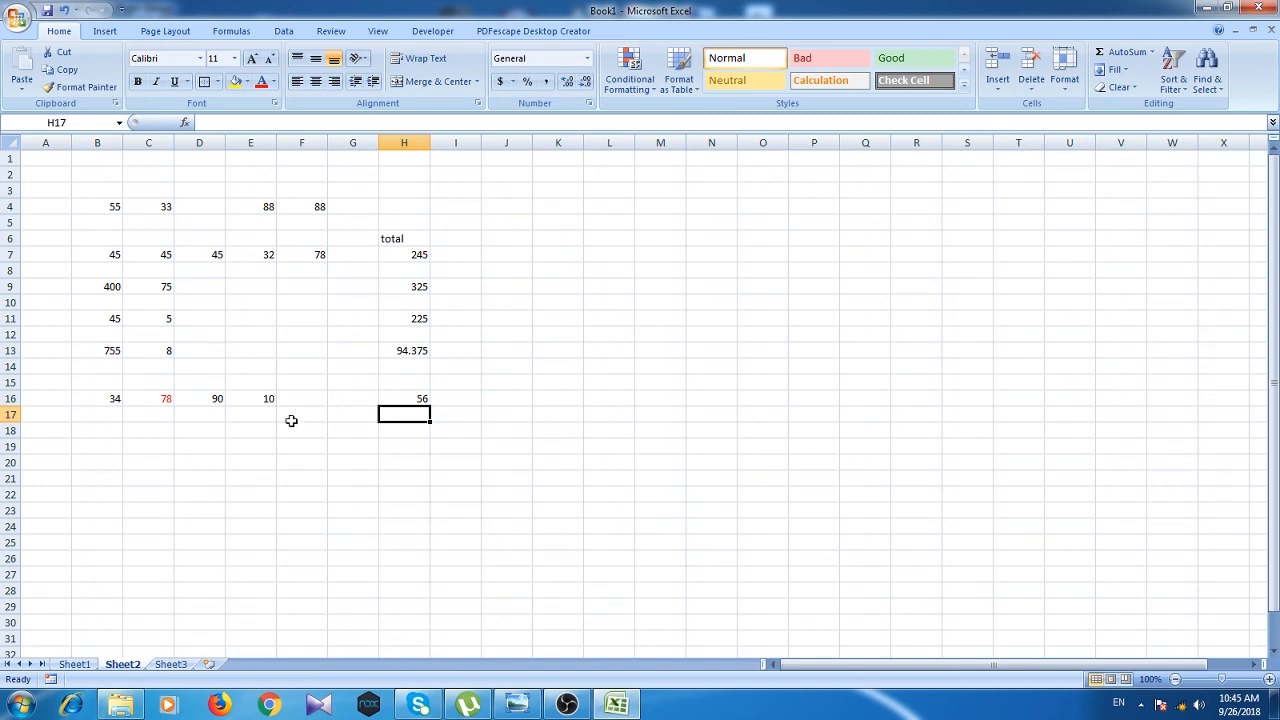
left_click(393, 401)
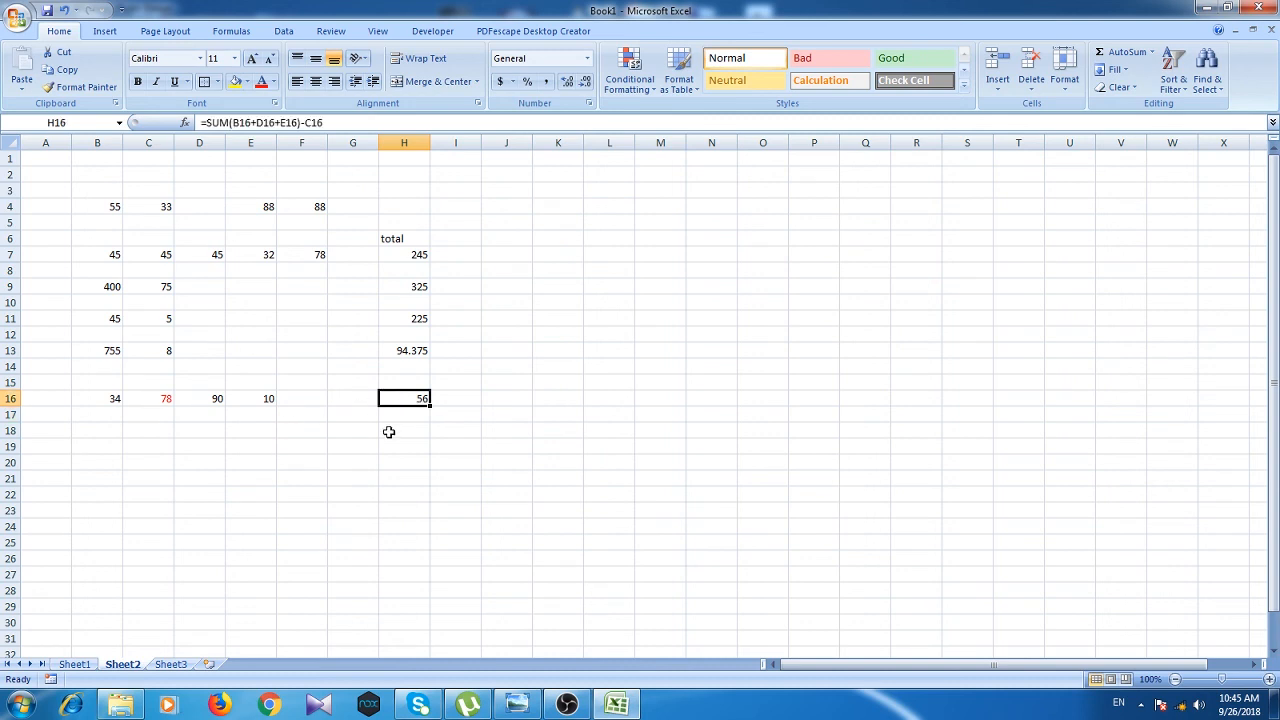